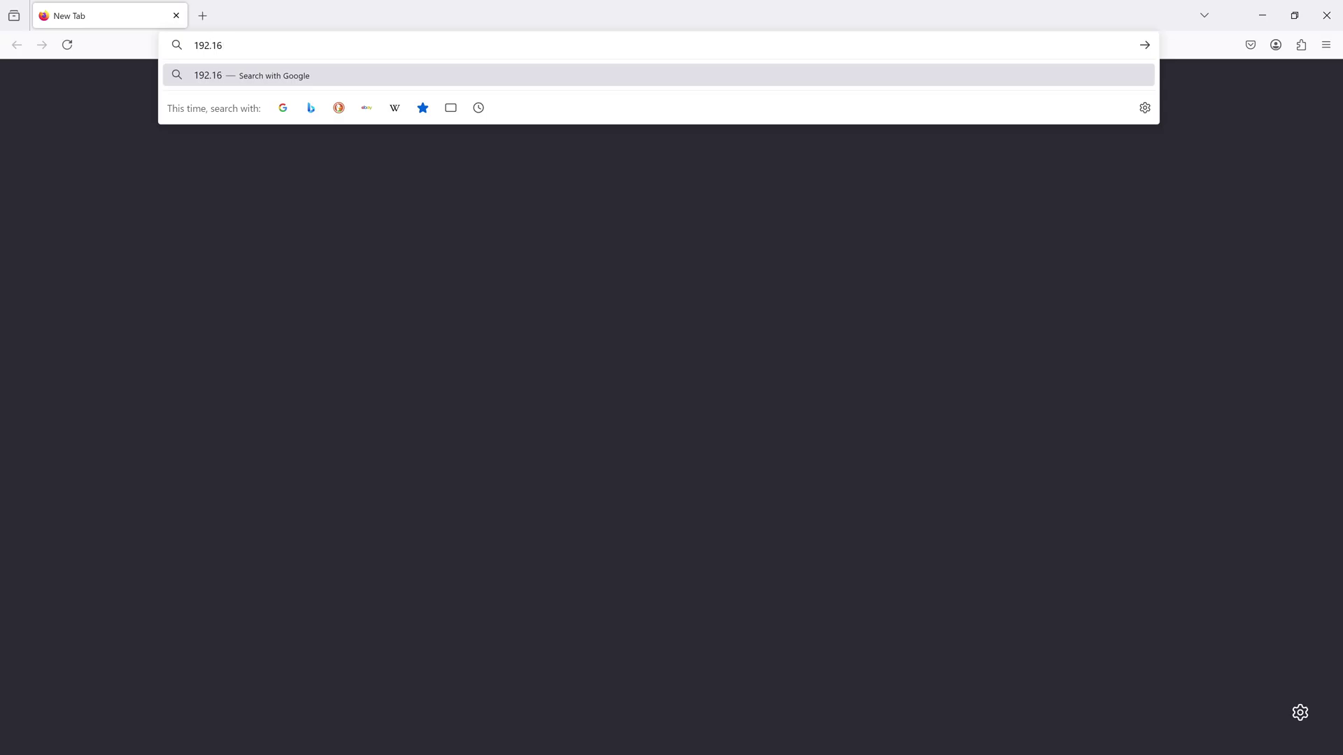
# Load PhotoPrism at 192.168.12.27:2342 and flip through the Botanischer Garten photos
pyautogui.write('8.12.27')
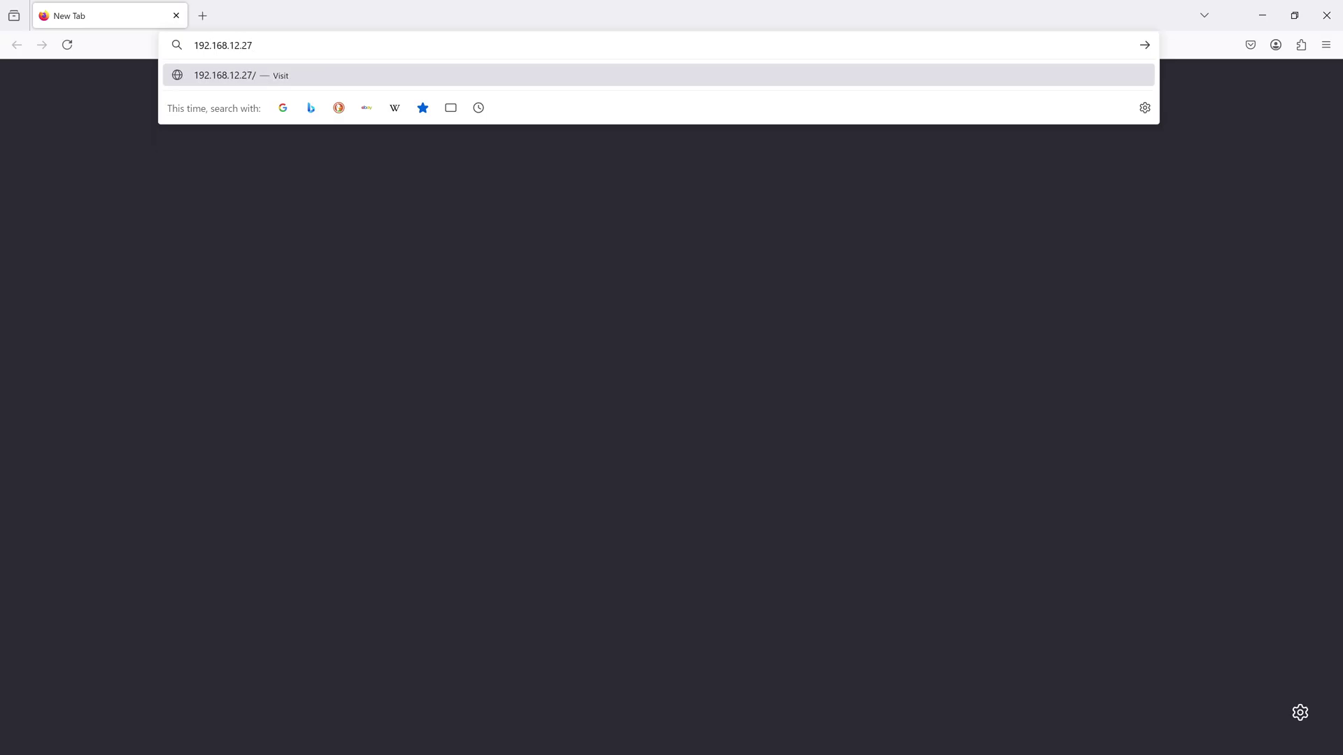
pyautogui.press('Return')
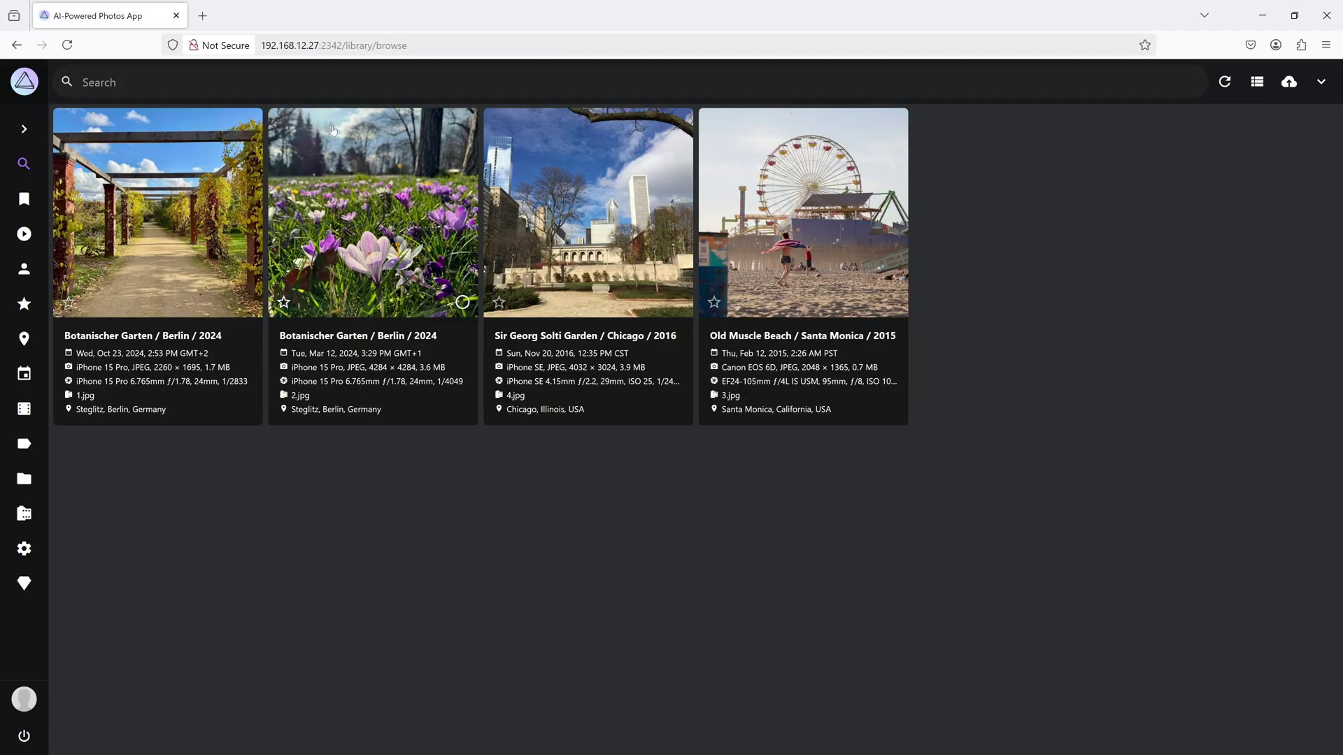
pyautogui.click(204, 190)
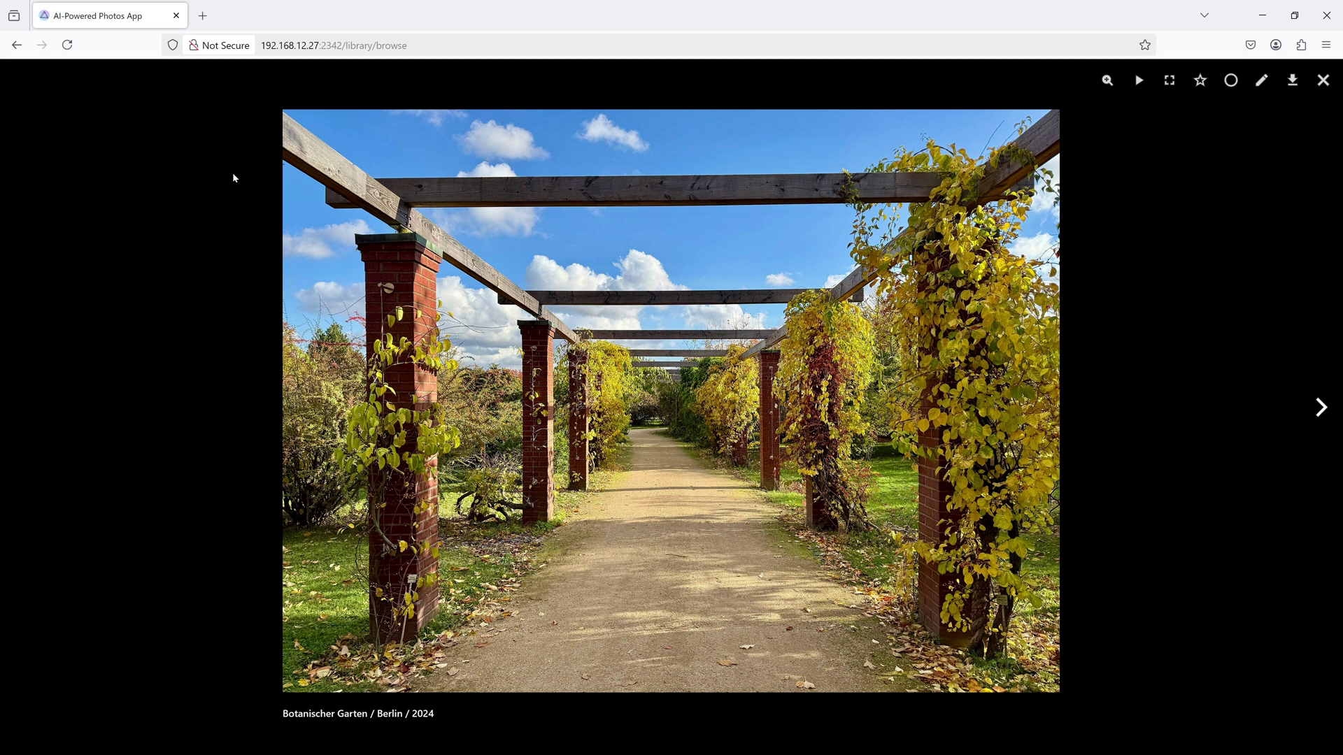
pyautogui.press('Right')
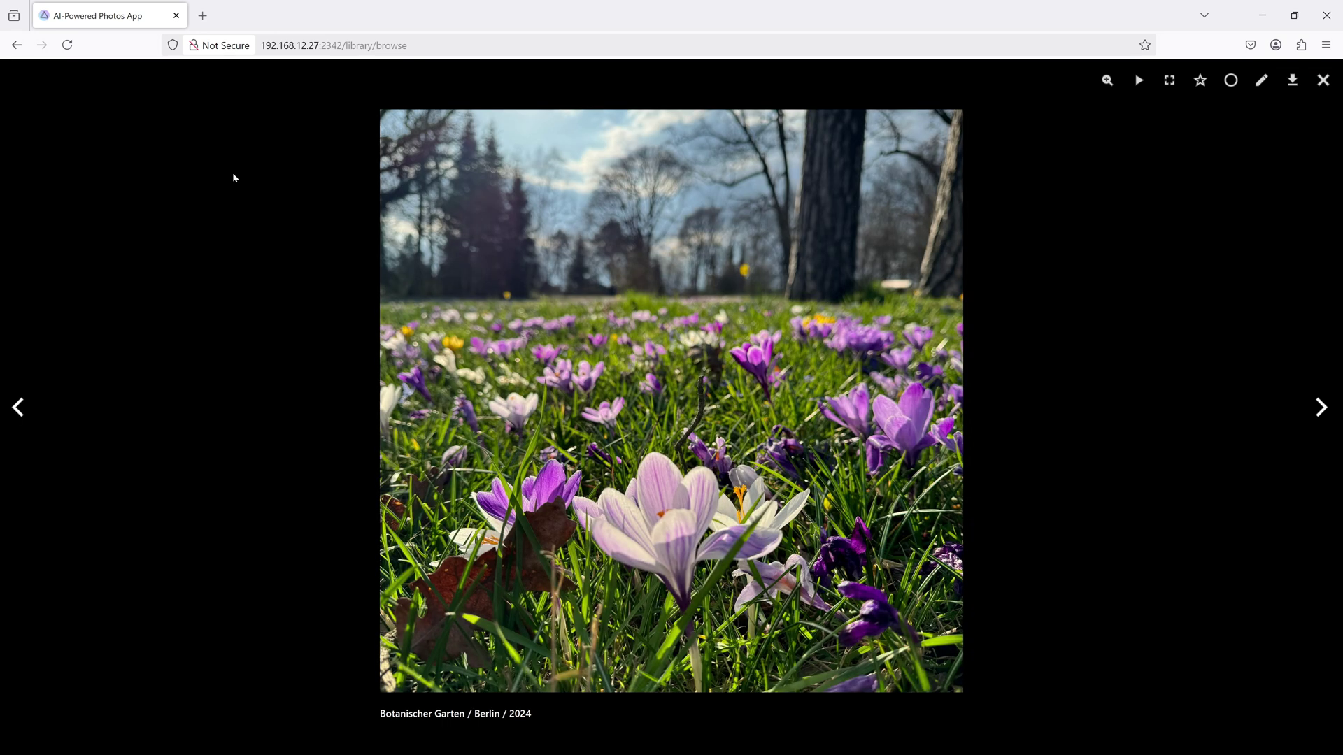
pyautogui.press('Right')
pyautogui.press('Right')
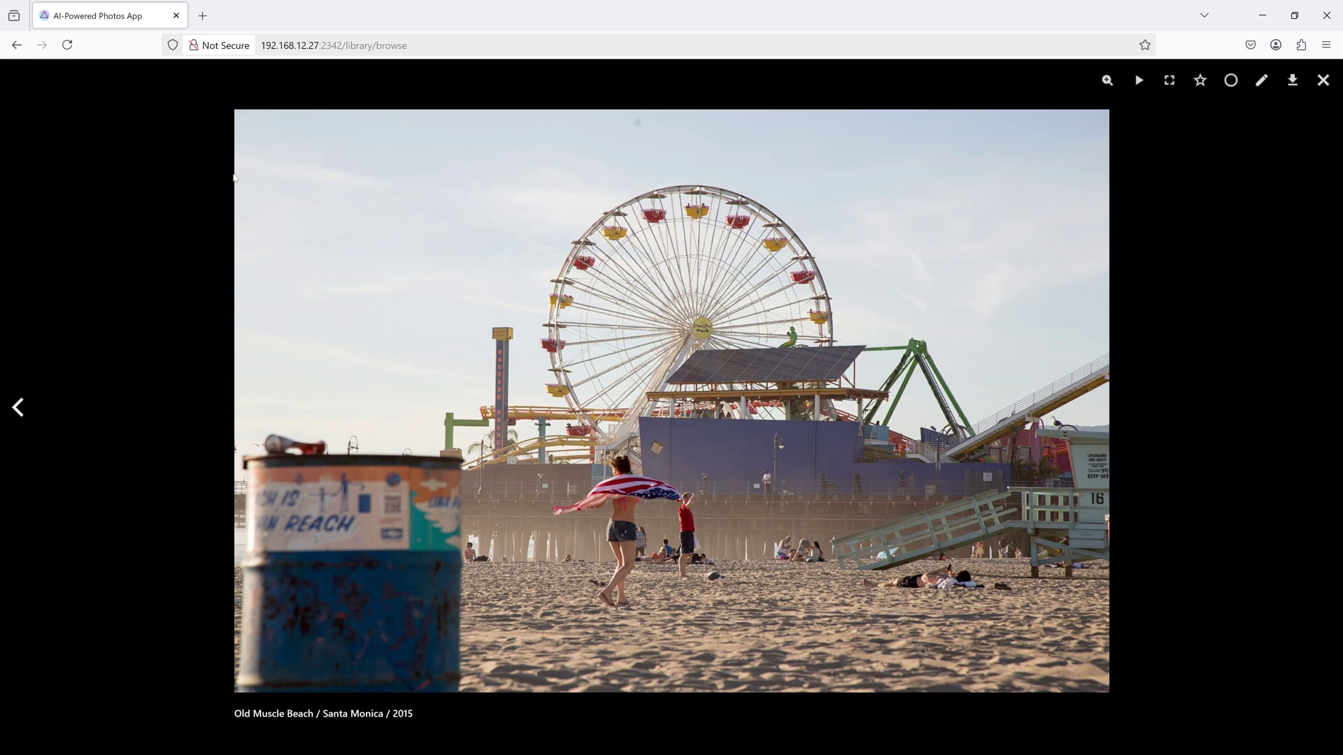
pyautogui.press('Escape')
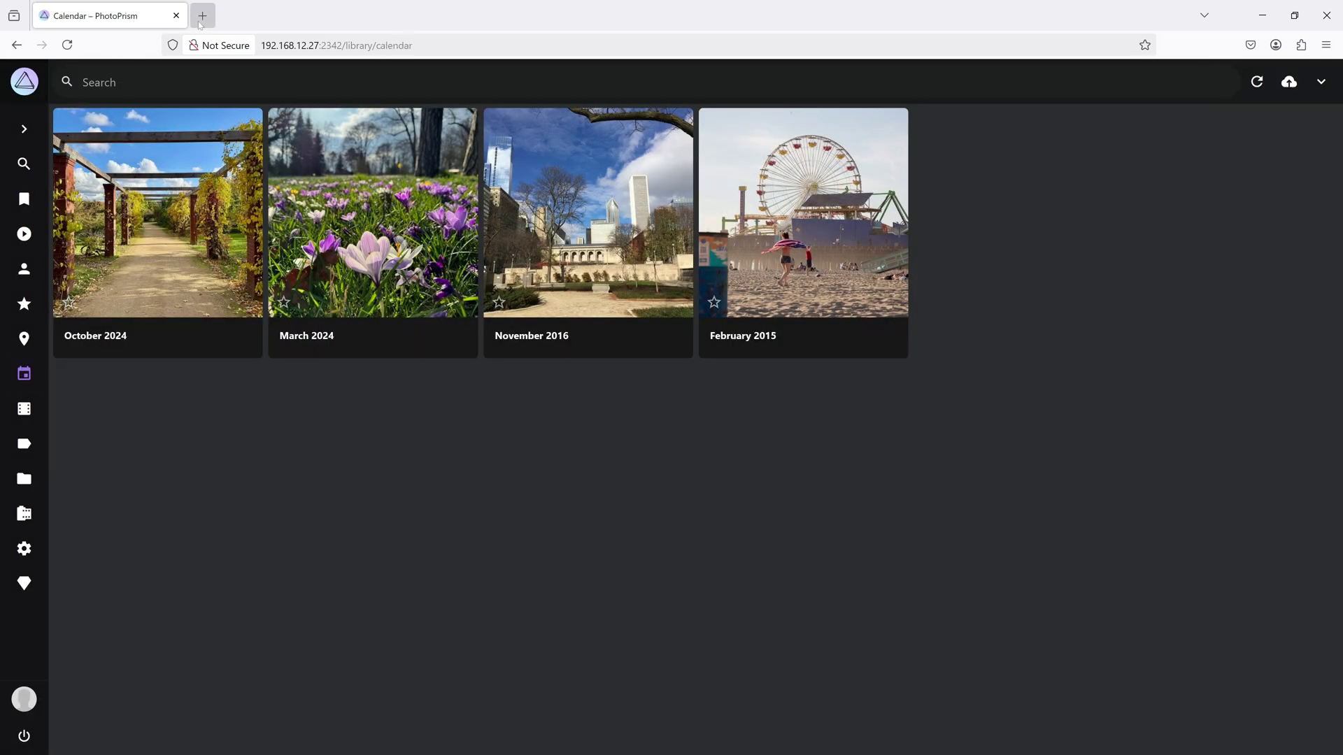
# Reload the photo library in a fresh tab at photos.linuxcloudhacks.ovh
pyautogui.click(202, 17)
pyautogui.click(181, 18)
pyautogui.write('ph')
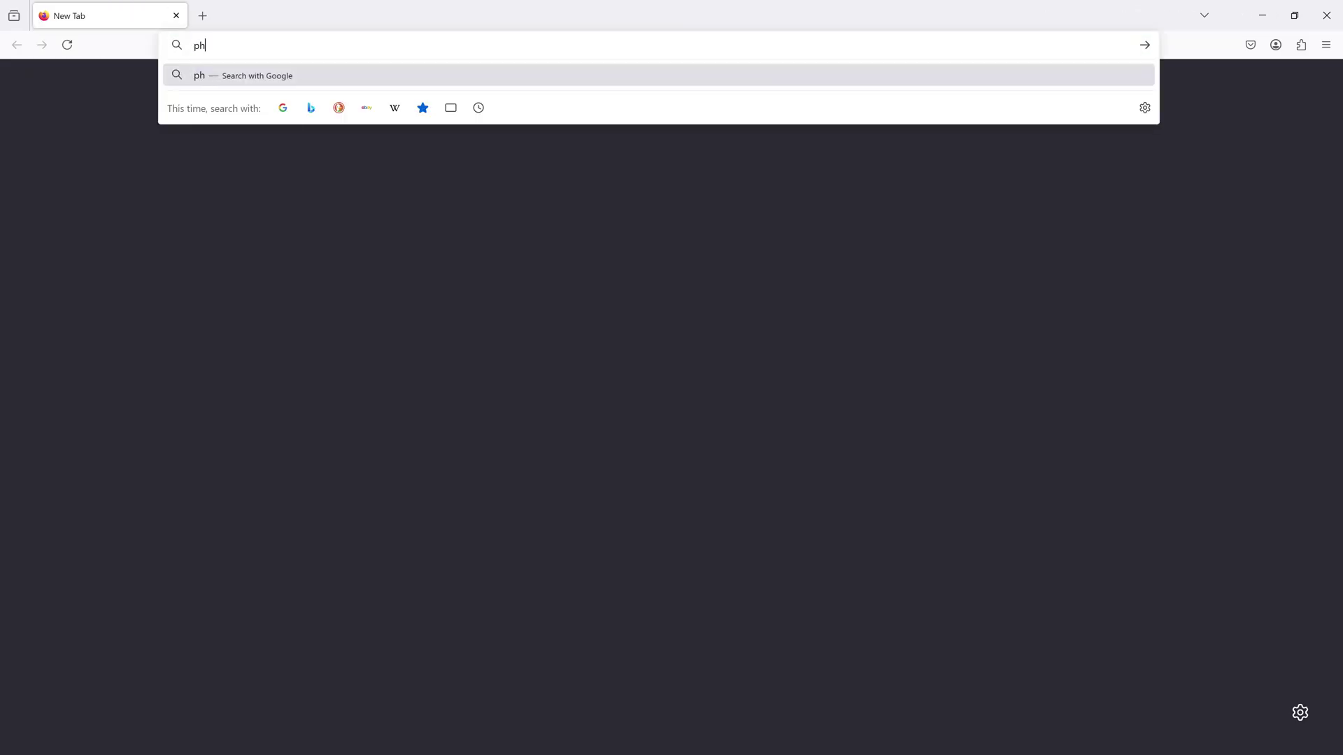
pyautogui.write('otos.linuxcloudhacks.ovh')
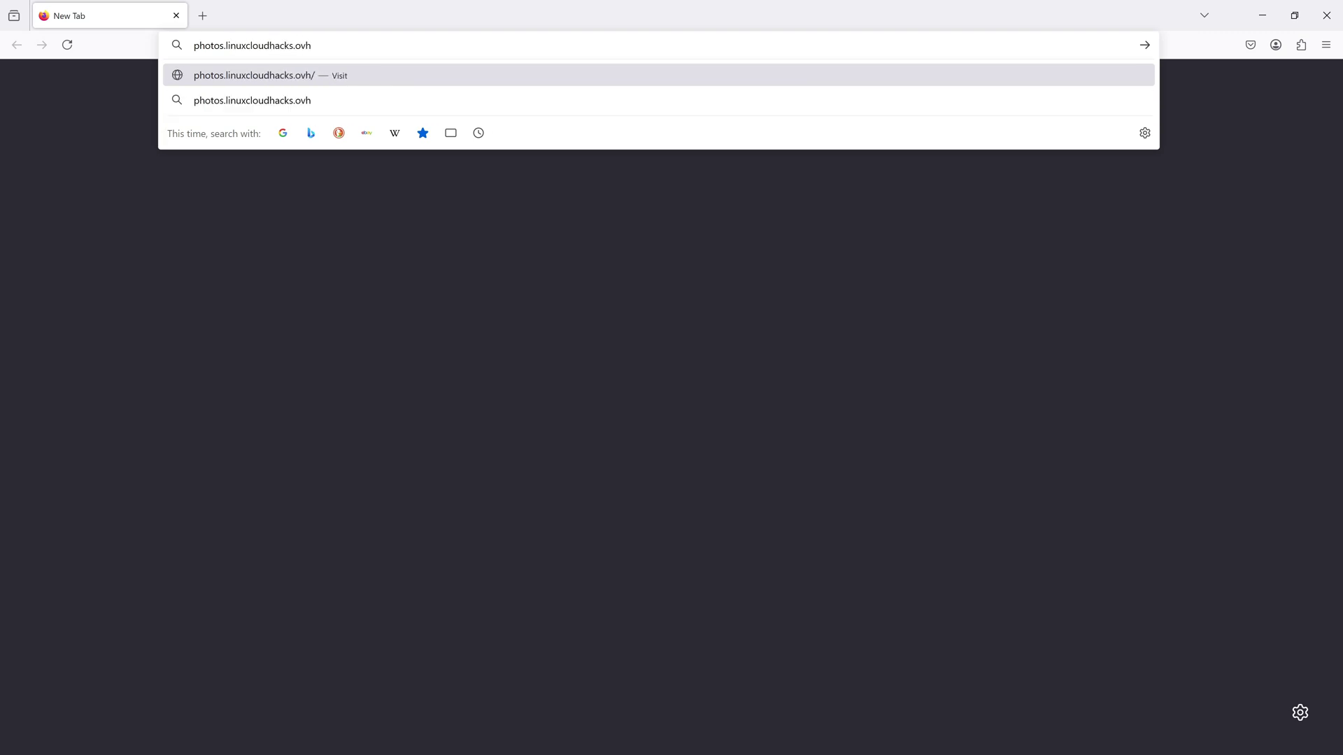
pyautogui.press('Return')
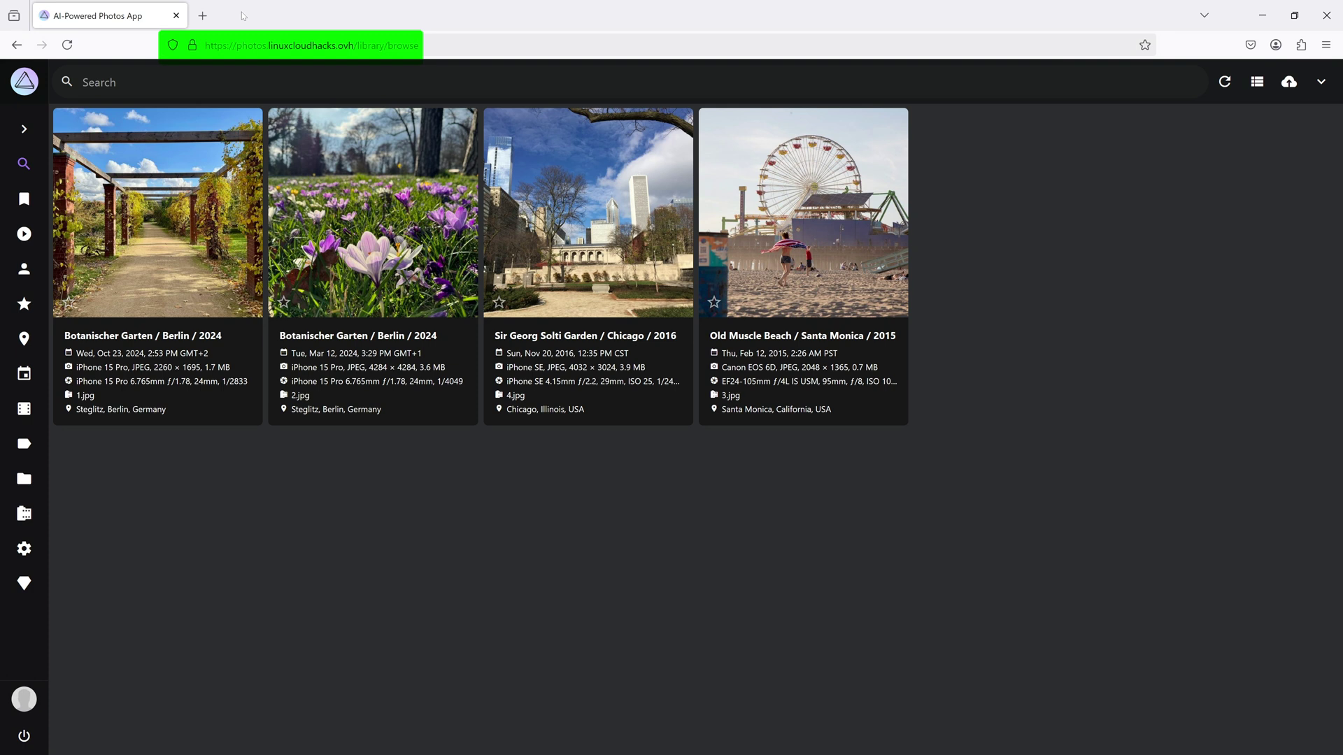
# Replace the tab with a fresh one addressed to 192.168.12.28:8080
pyautogui.click(203, 15)
pyautogui.click(175, 16)
pyautogui.write('192.168.12')
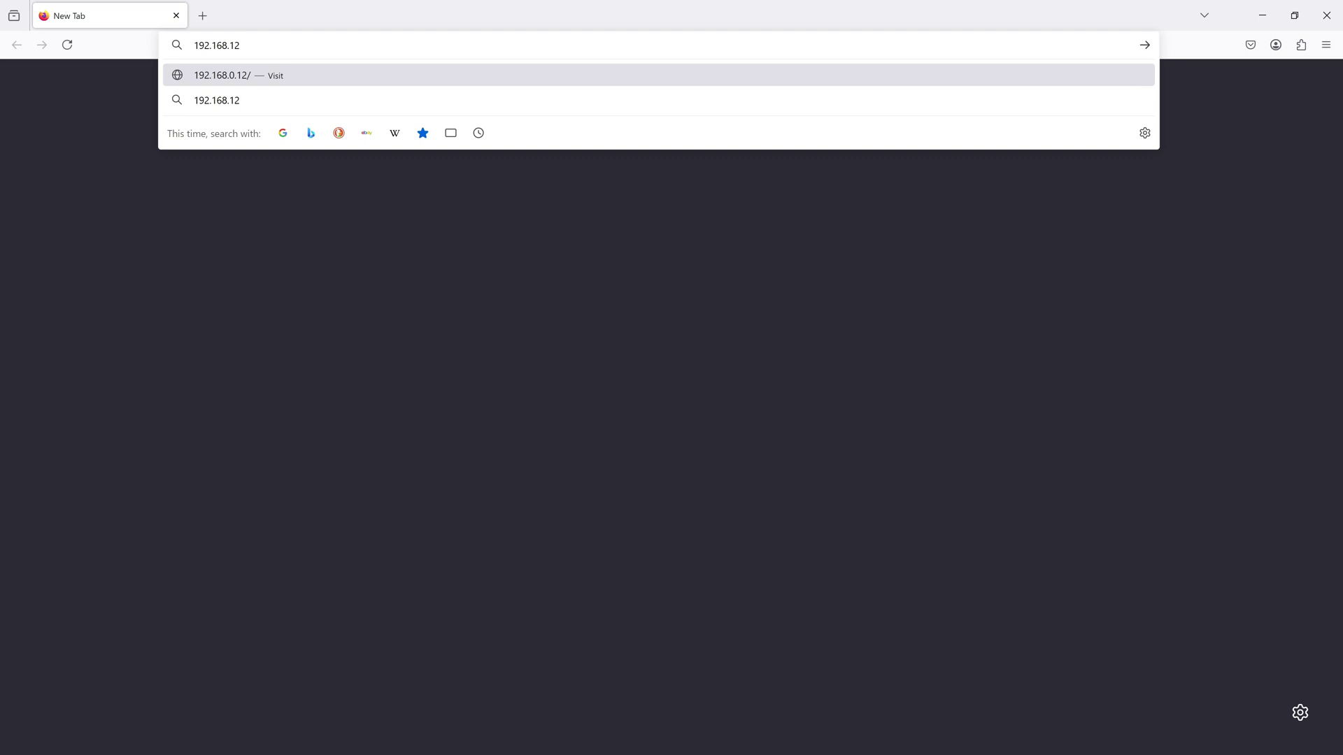
pyautogui.write('.28:8080')
# Load SearXNG at its local address and search for 'pangolin'
pyautogui.press('Return')
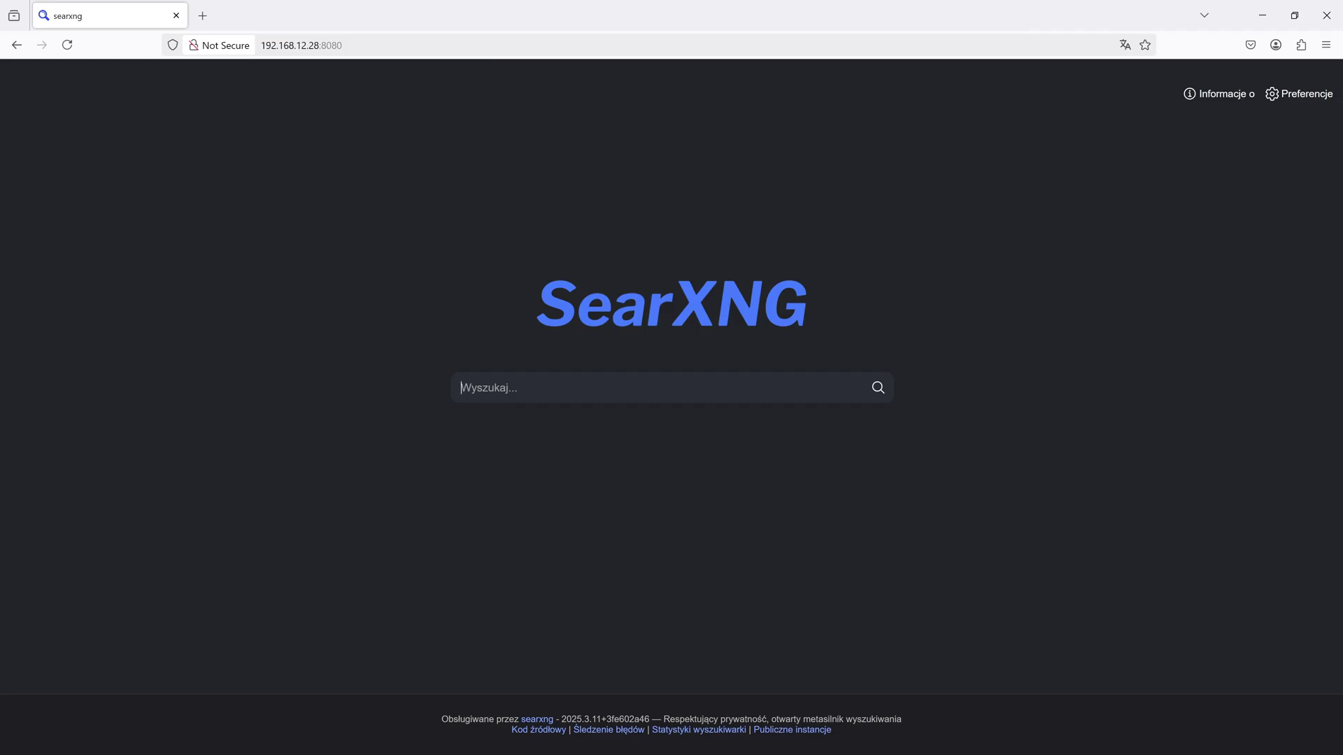
pyautogui.write('pangolin')
pyautogui.press('Return')
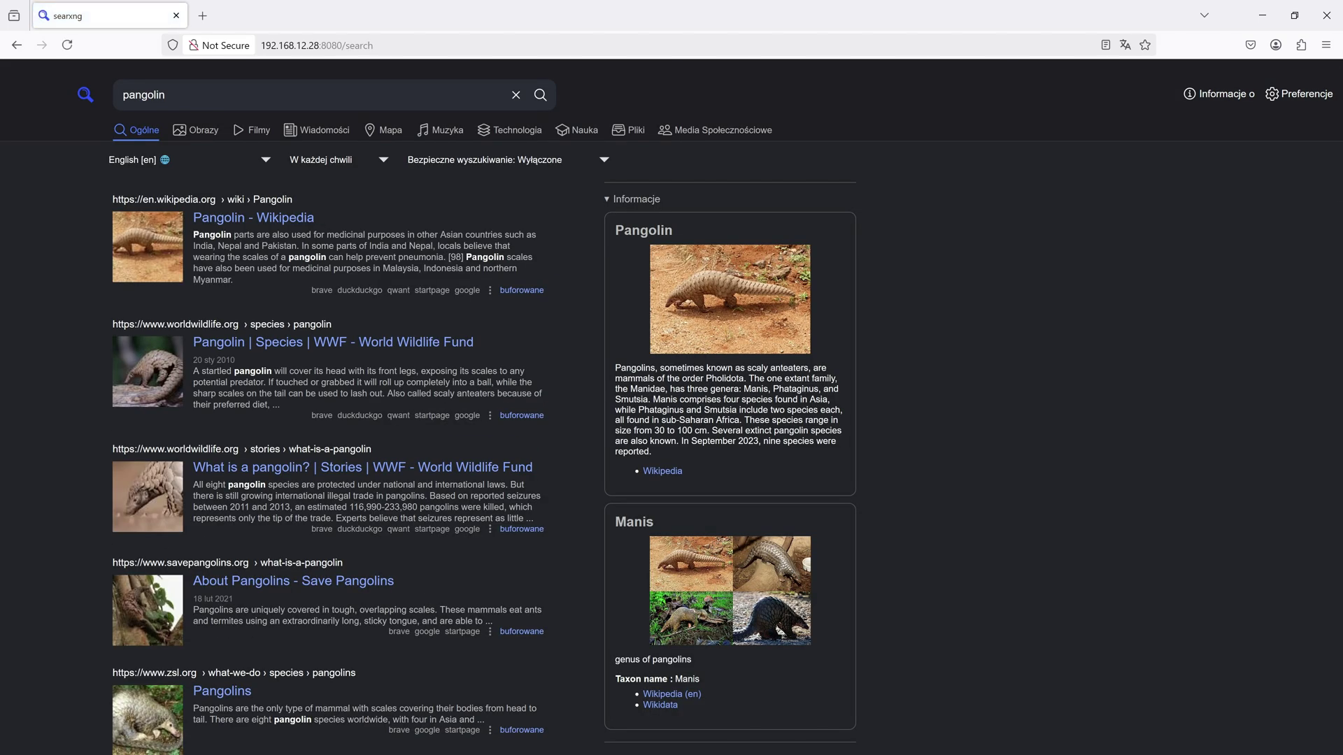
# Load SearXNG in a fresh tab at search.linuxcloudhacks.ovh
pyautogui.click(202, 15)
pyautogui.click(176, 15)
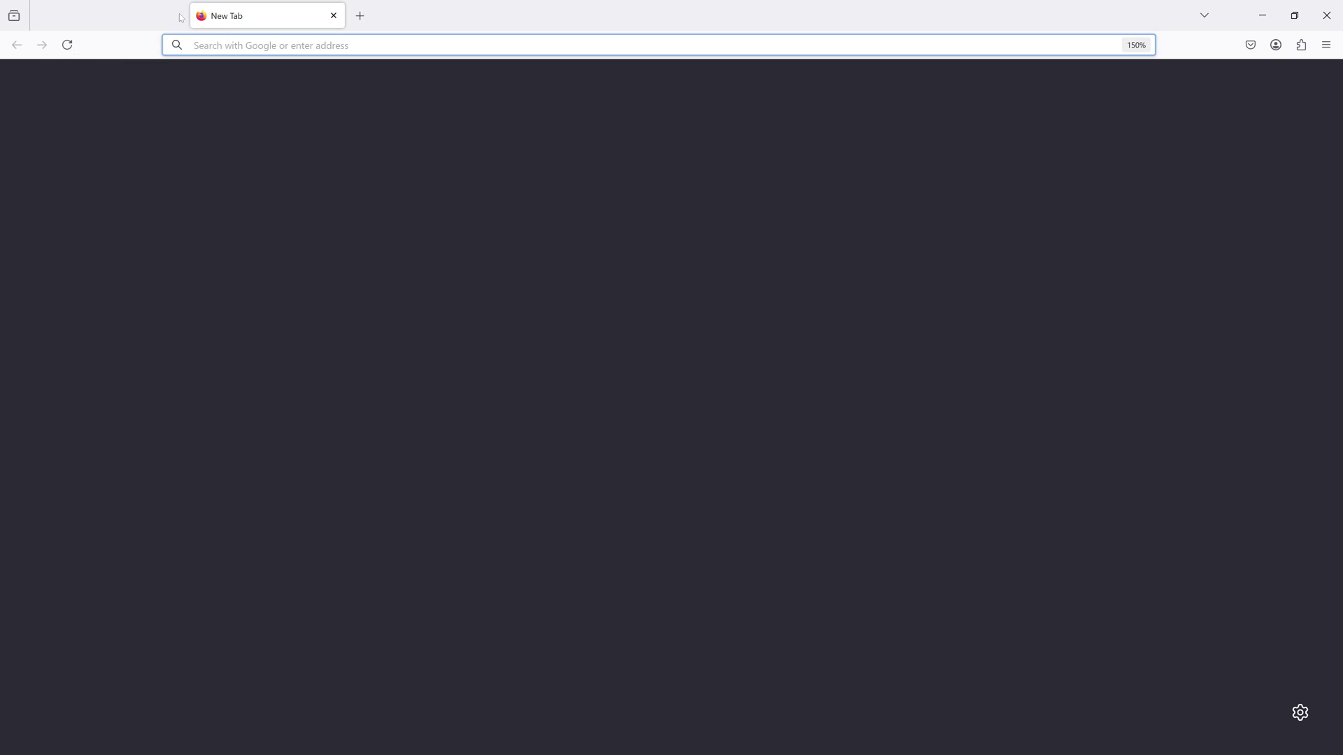
pyautogui.write('search.linuxcloudhacks.ovh')
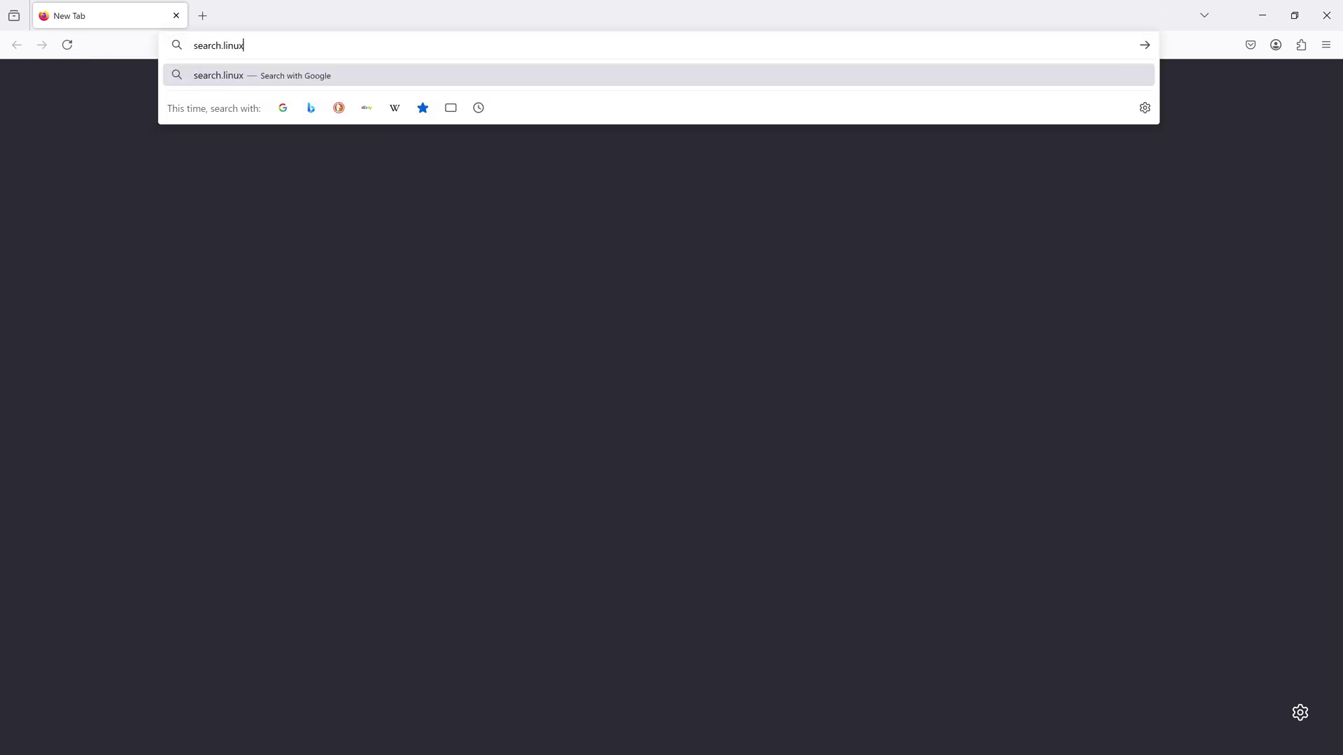
pyautogui.press('Return')
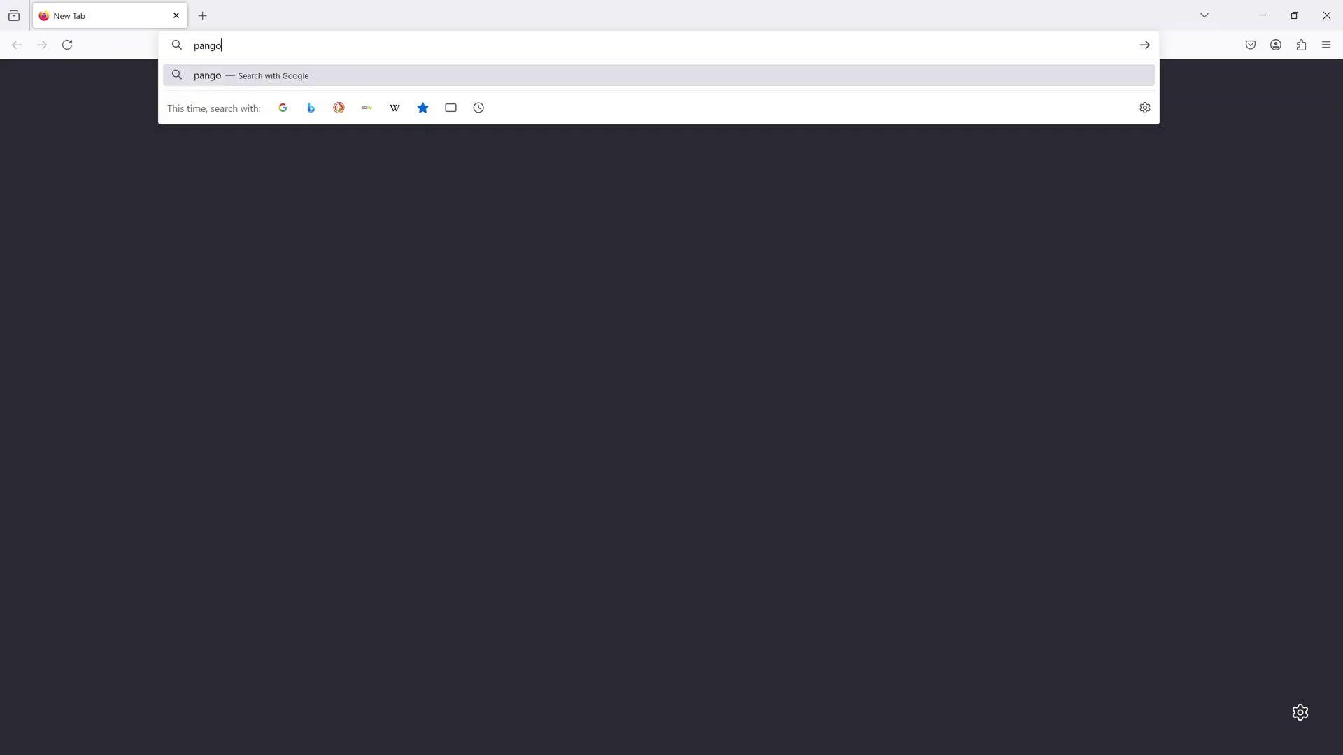
# Go to pangolin.linuxcloudhacks.ovh, enter the LinuxCloudHacks organization and list its resources
pyautogui.write('in.linuxcloudhacks.ovh')
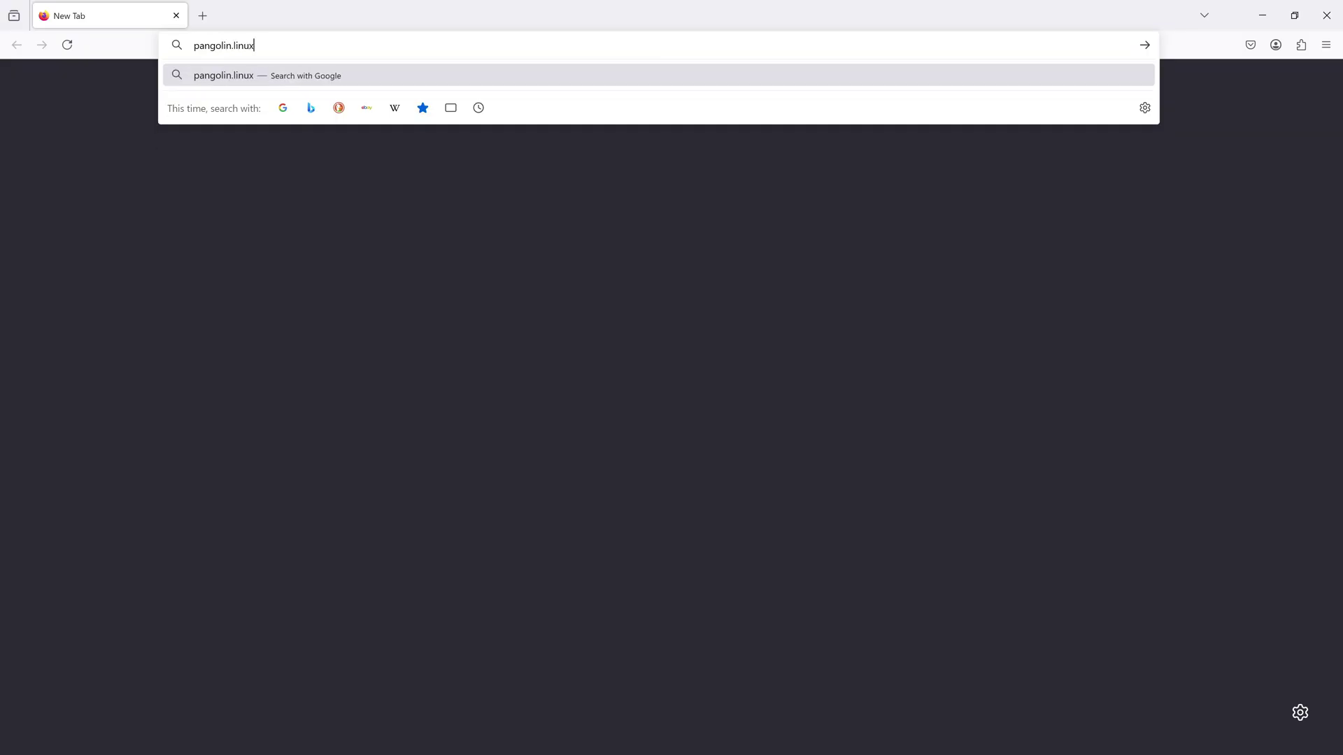
pyautogui.press('Return')
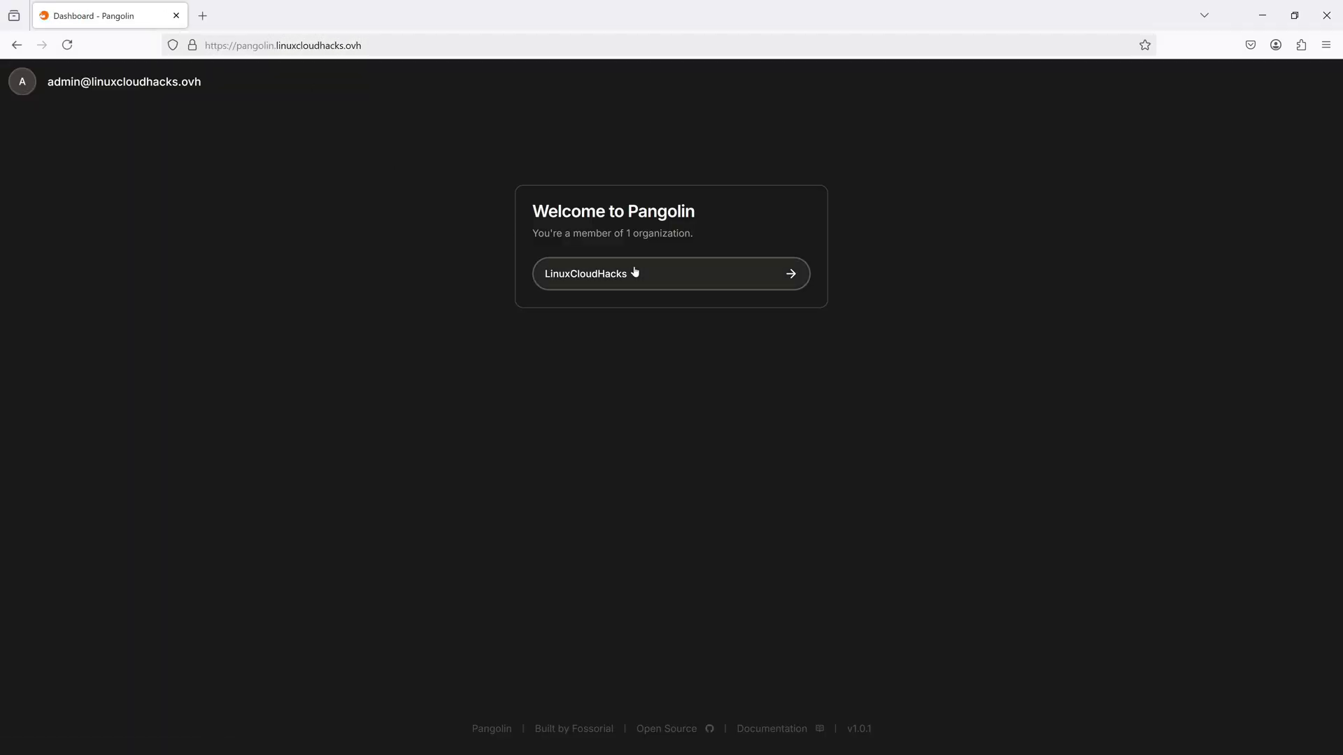
pyautogui.click(635, 273)
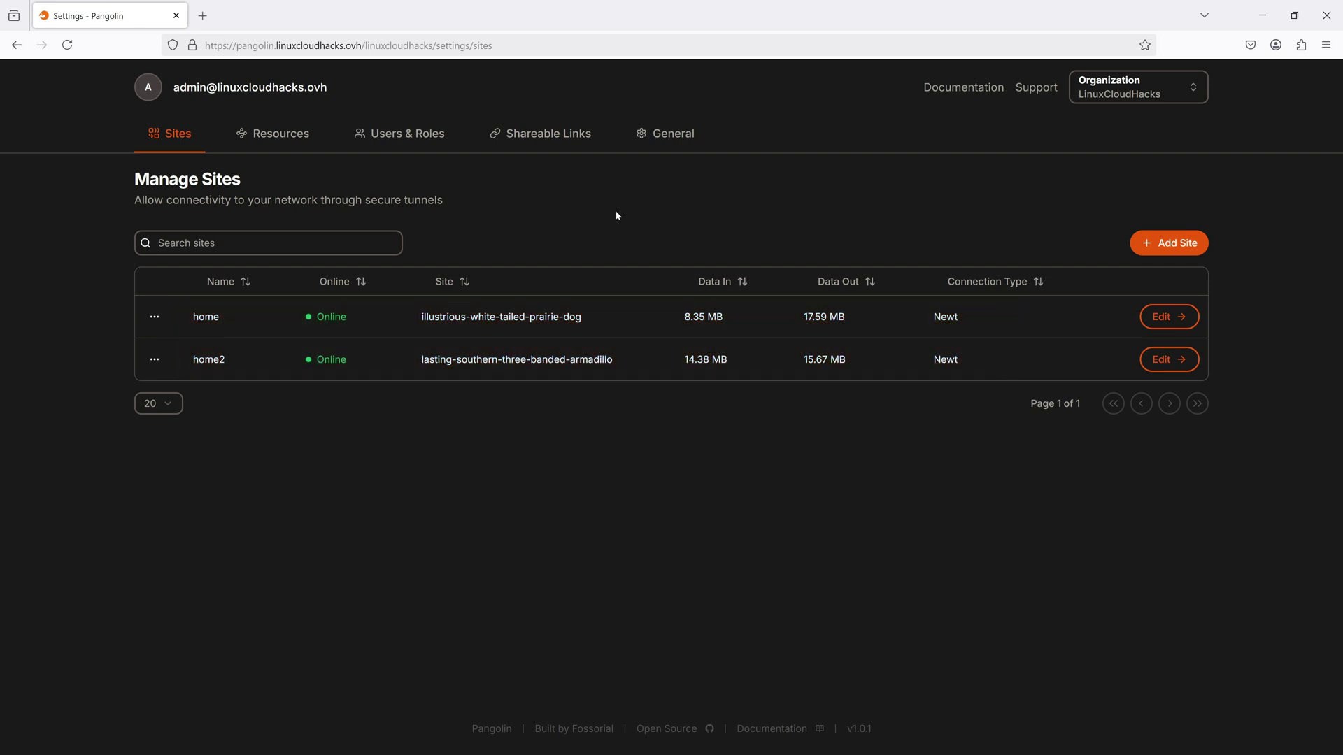
pyautogui.click(281, 133)
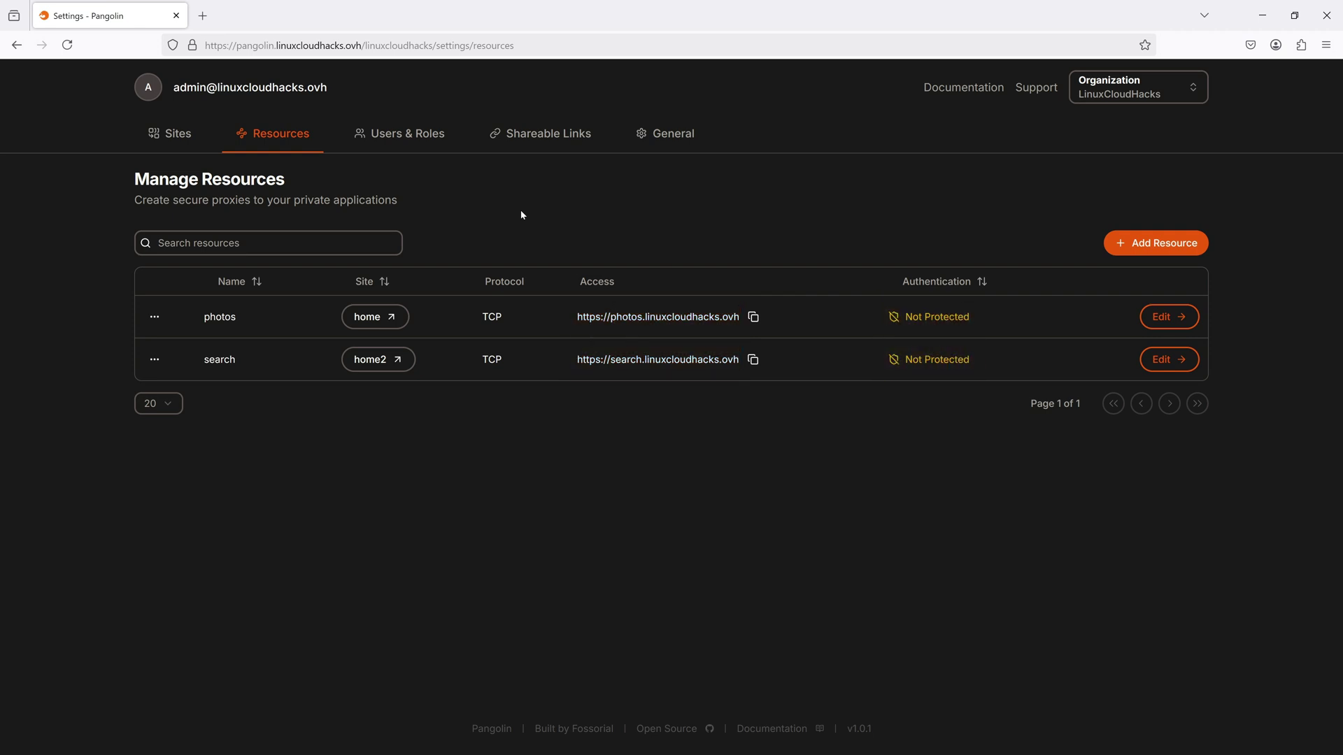
# Edit the search resource, review its base domain and site options, then view its connectivity
pyautogui.click(1172, 358)
pyautogui.click(177, 260)
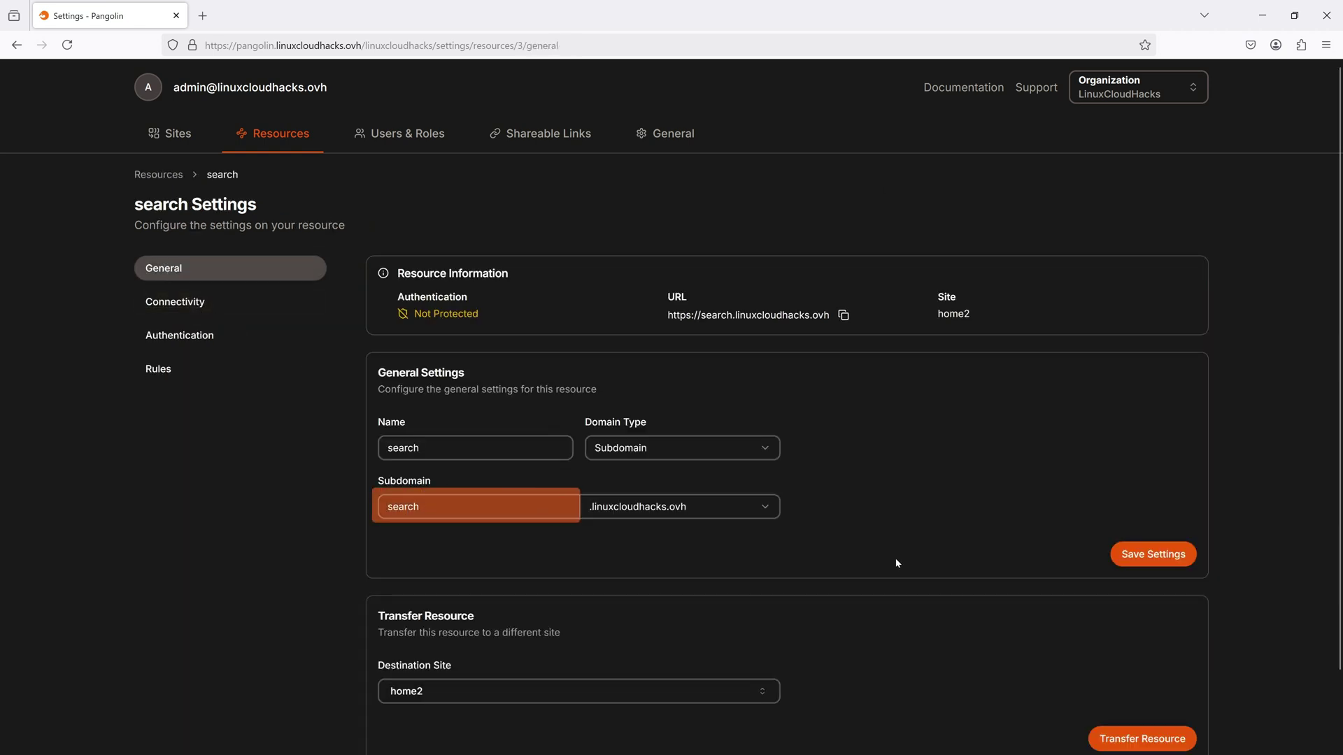
pyautogui.click(762, 505)
pyautogui.click(763, 505)
pyautogui.click(574, 691)
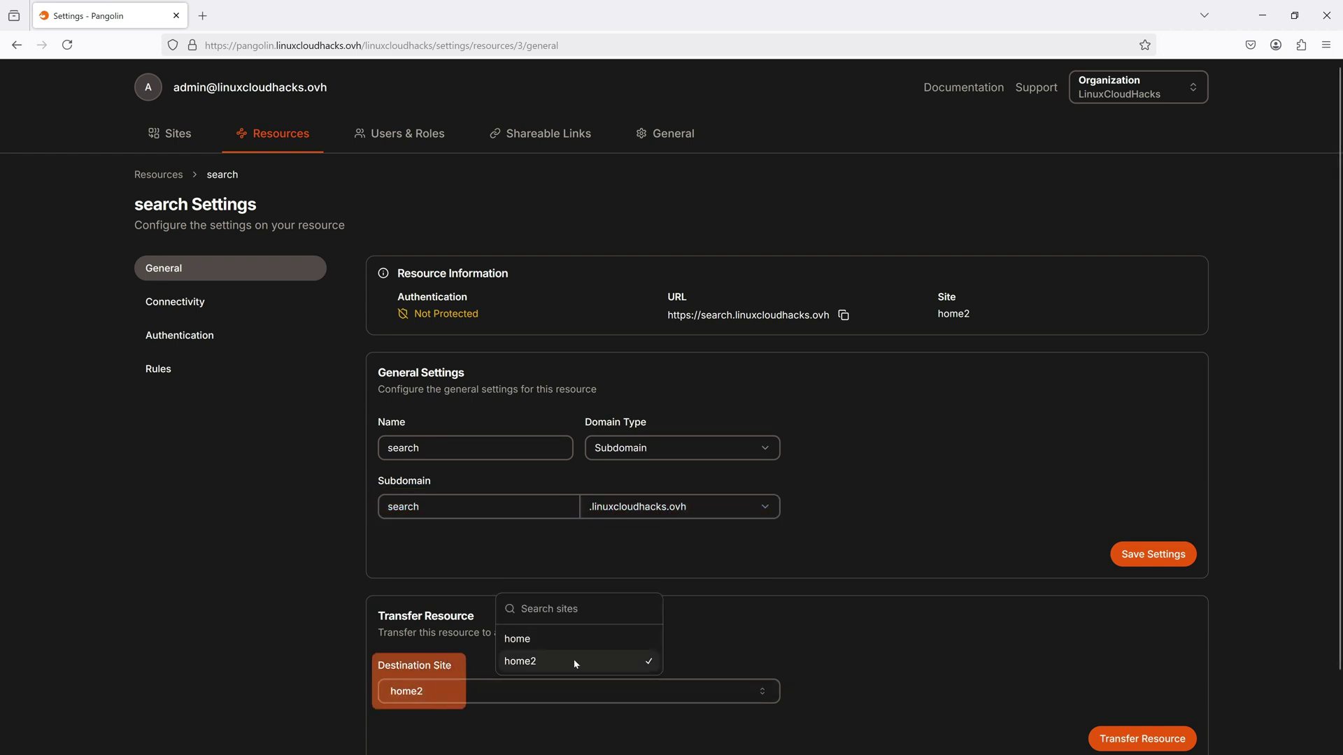
pyautogui.click(181, 302)
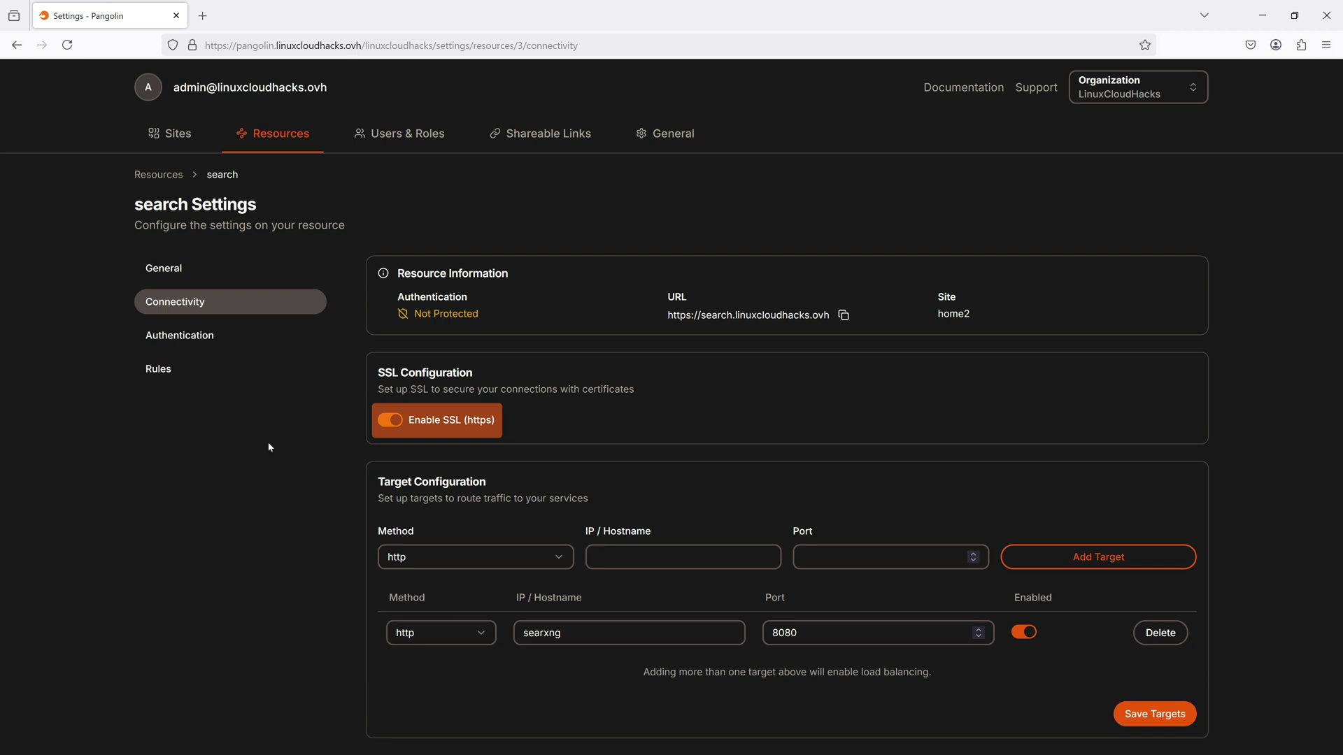
pyautogui.scroll(-2, 270, 448)
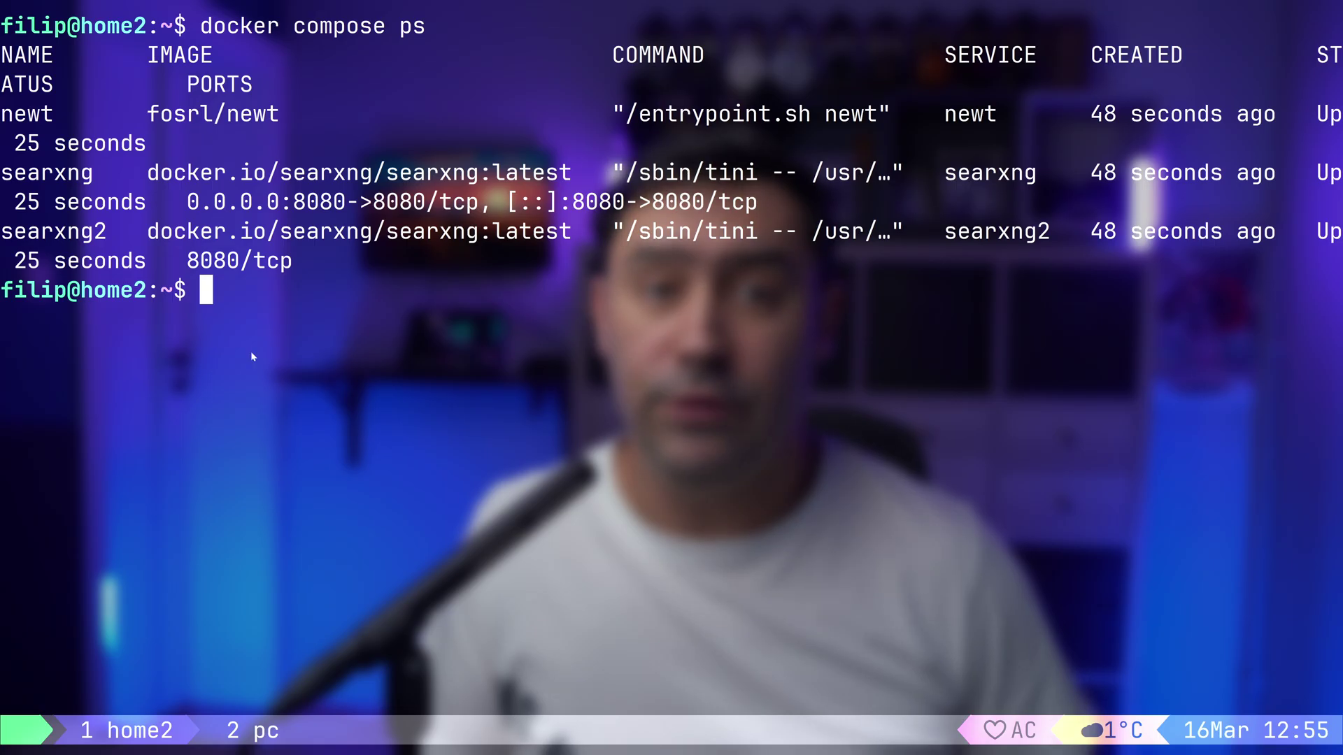
# Add searxng2 on port 8080 as a second target and save the targets
pyautogui.doubleClick(8, 236)
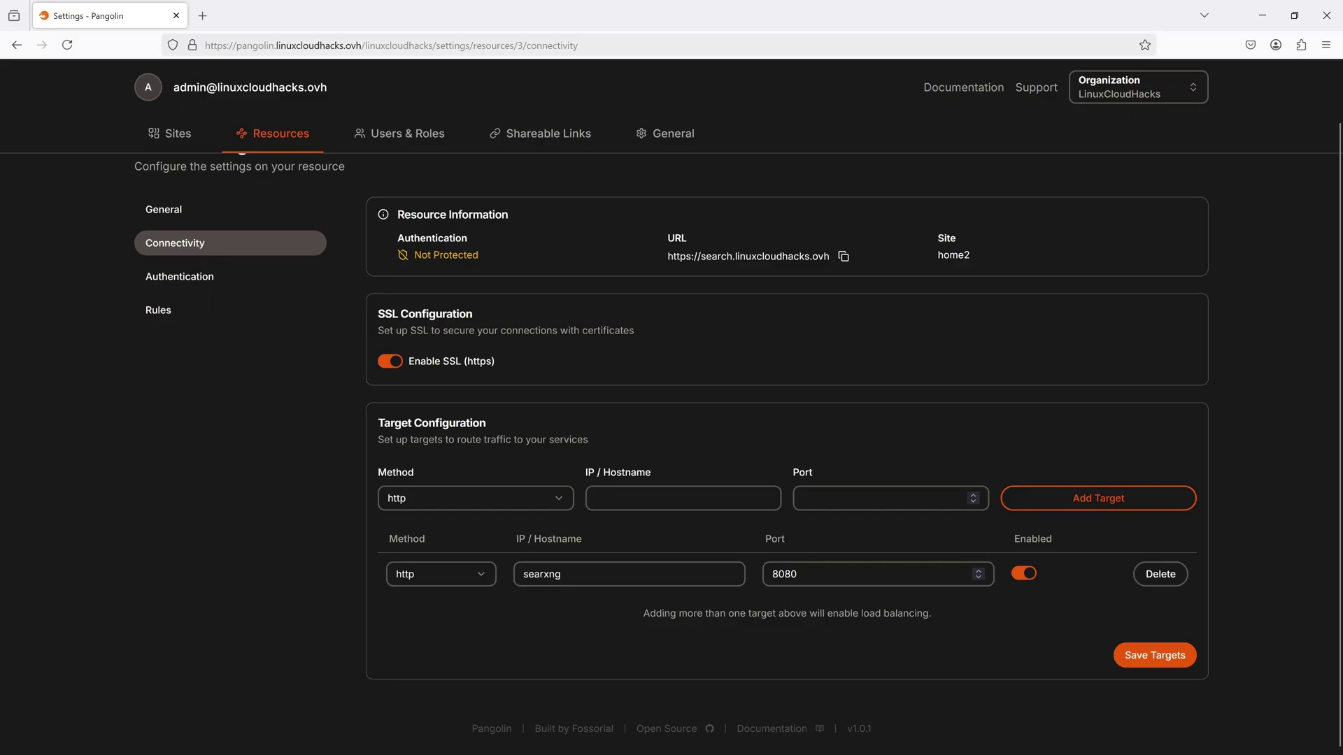
pyautogui.click(682, 498)
pyautogui.write('searxng2')
pyautogui.click(881, 498)
pyautogui.write('80')
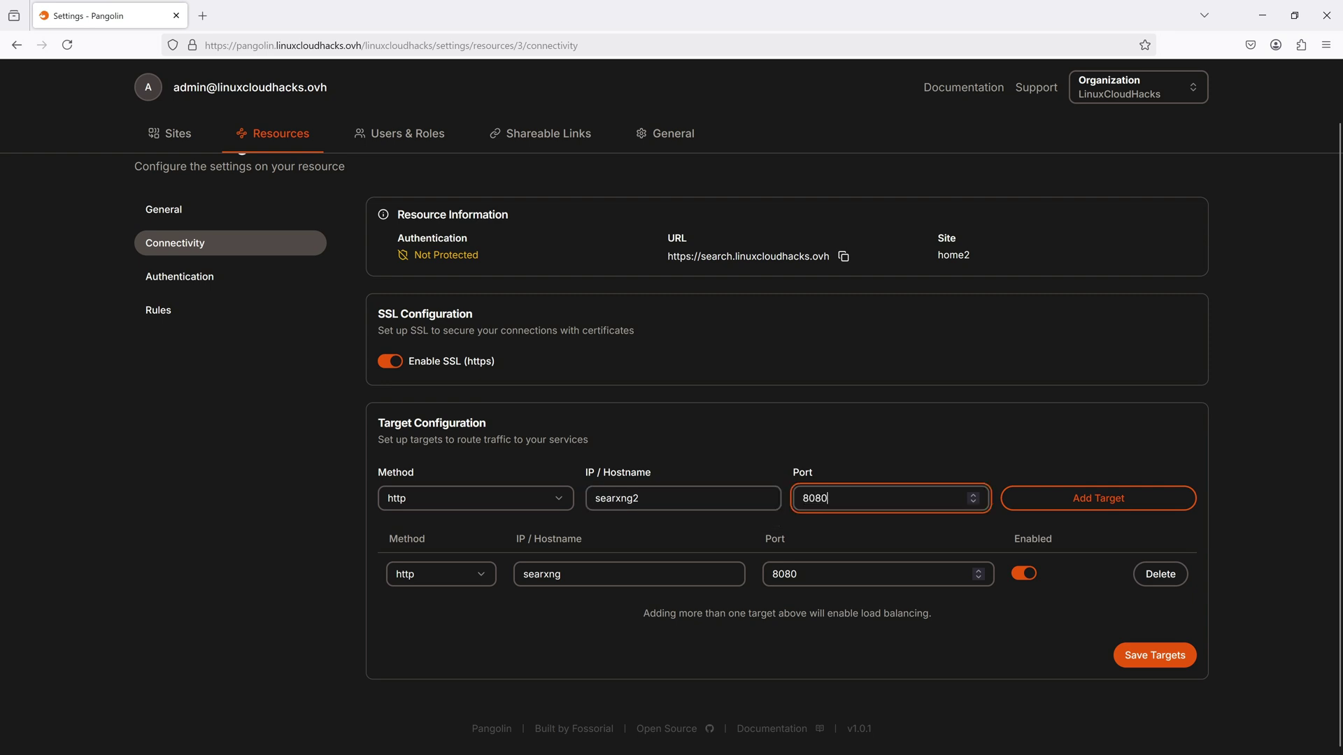
pyautogui.write('80')
pyautogui.click(1087, 498)
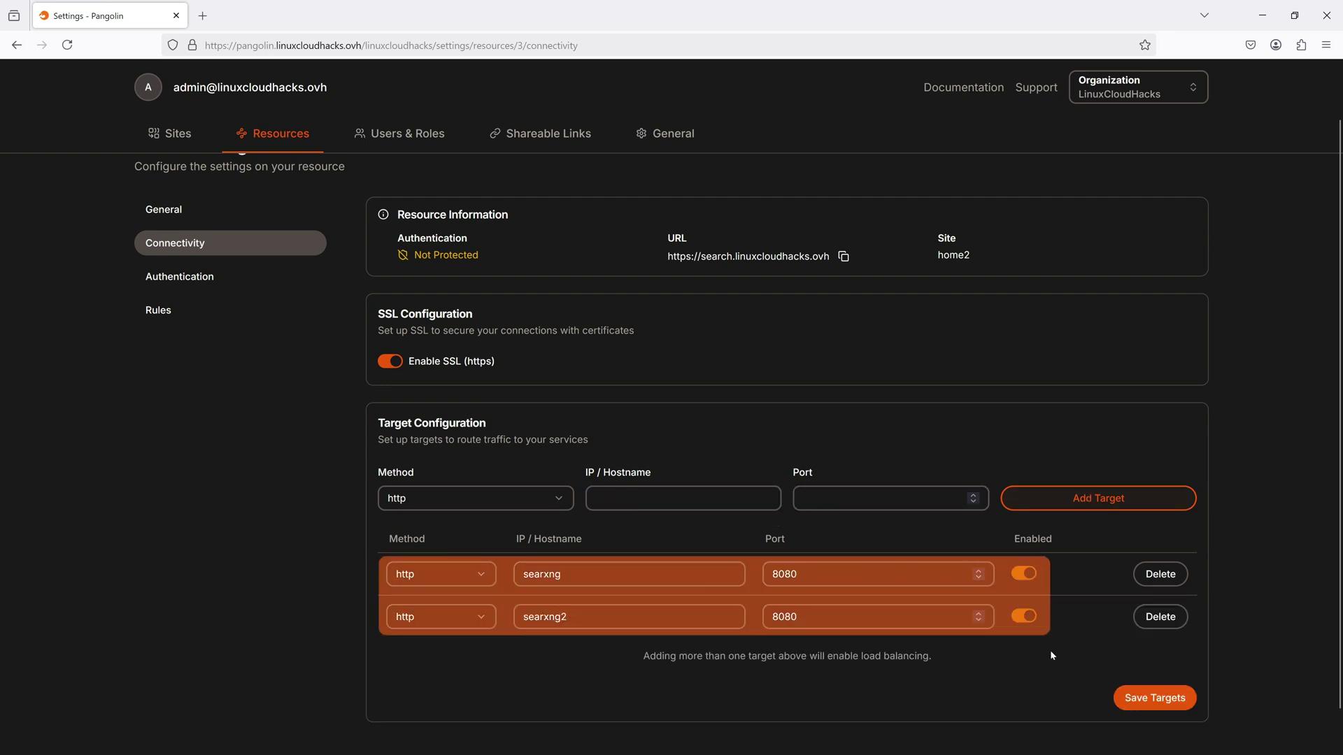
pyautogui.click(1127, 698)
# Disable the searxng2 target and save the targets again
pyautogui.click(1032, 619)
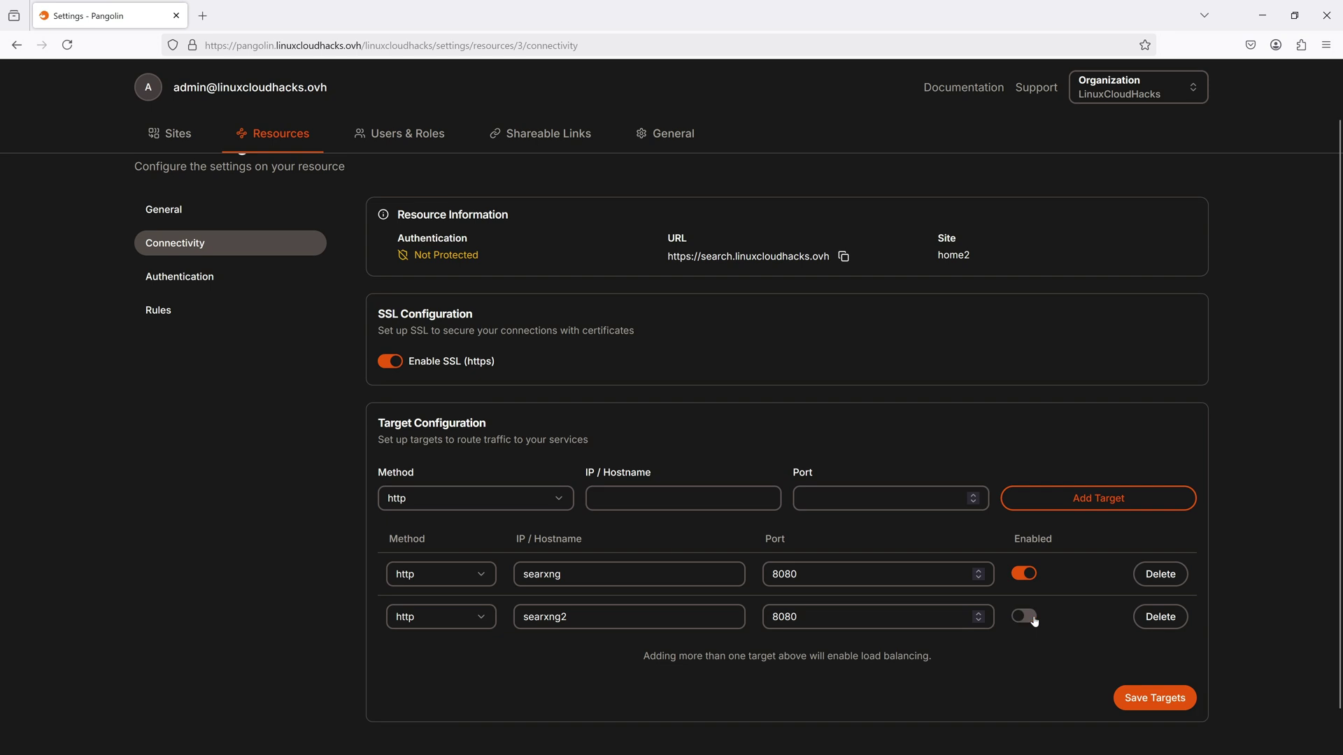
pyautogui.click(1155, 698)
pyautogui.click(207, 280)
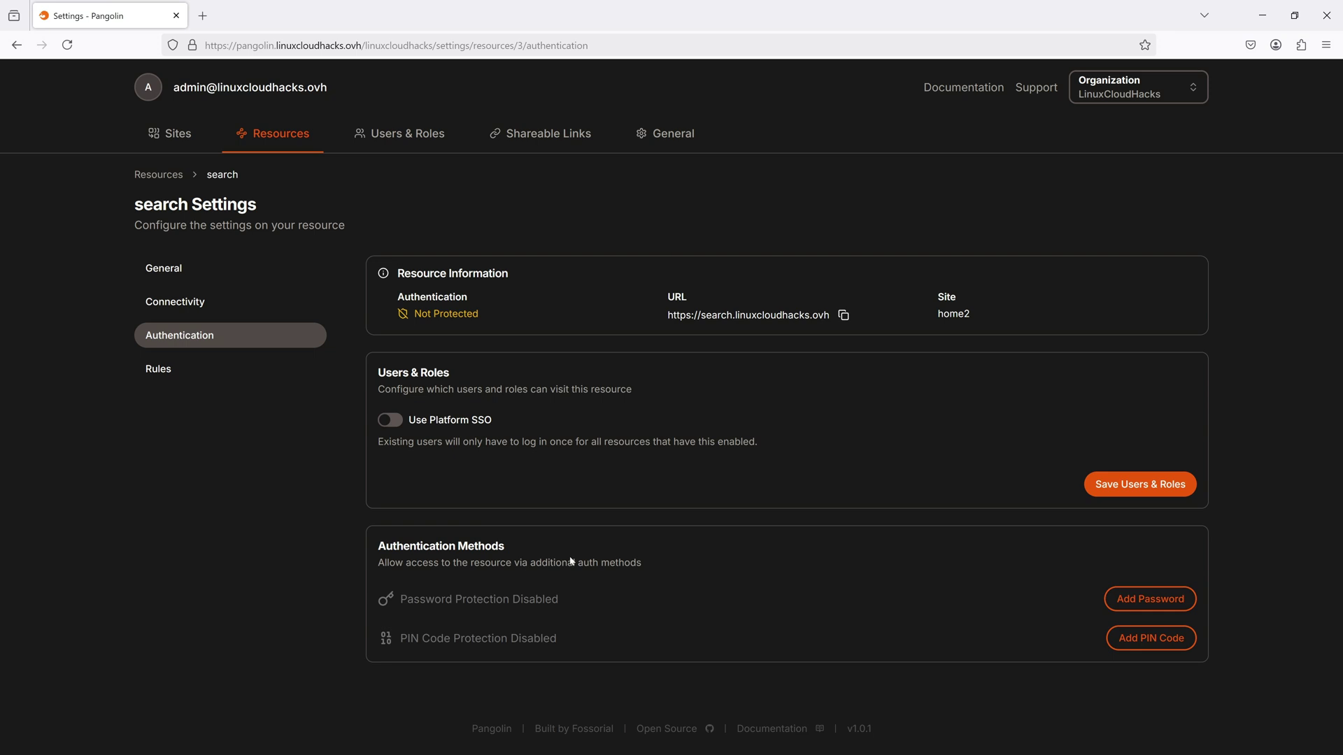
# Protect the search resource with a six-digit PIN code
pyautogui.click(1134, 640)
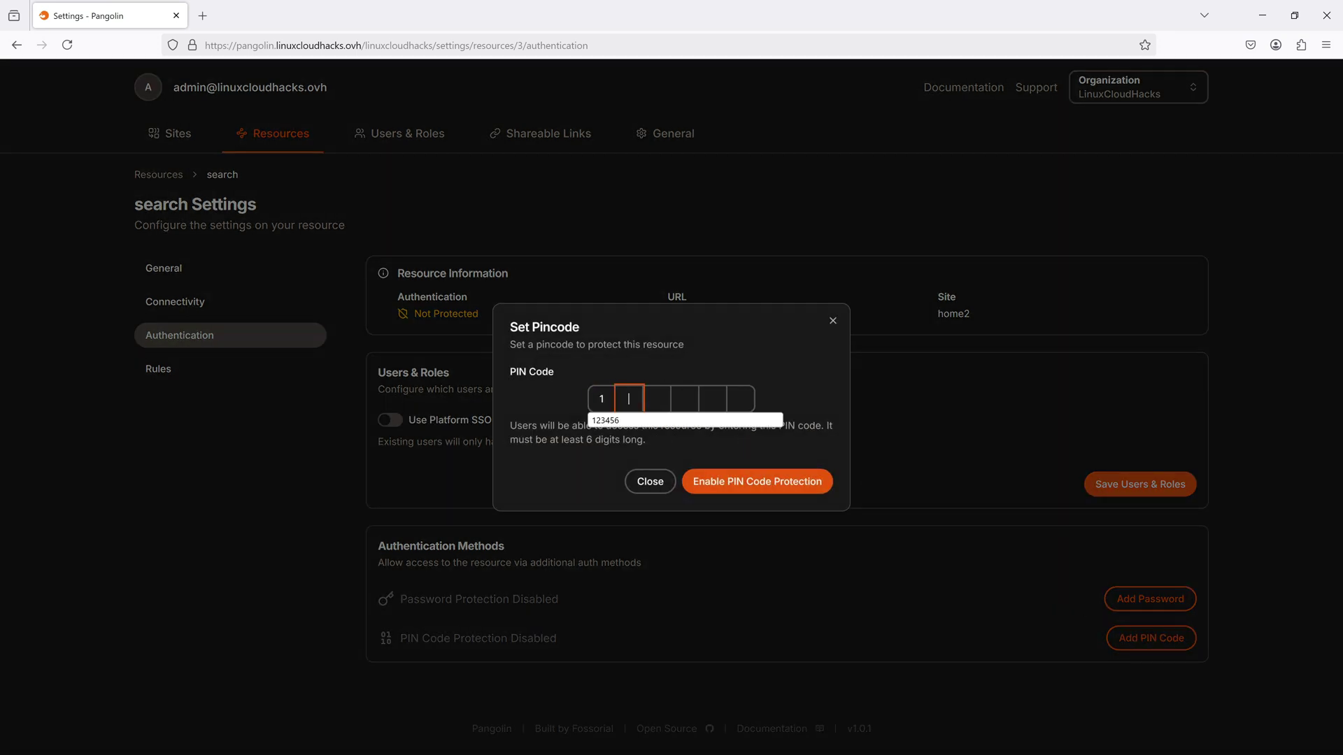
pyautogui.click(737, 481)
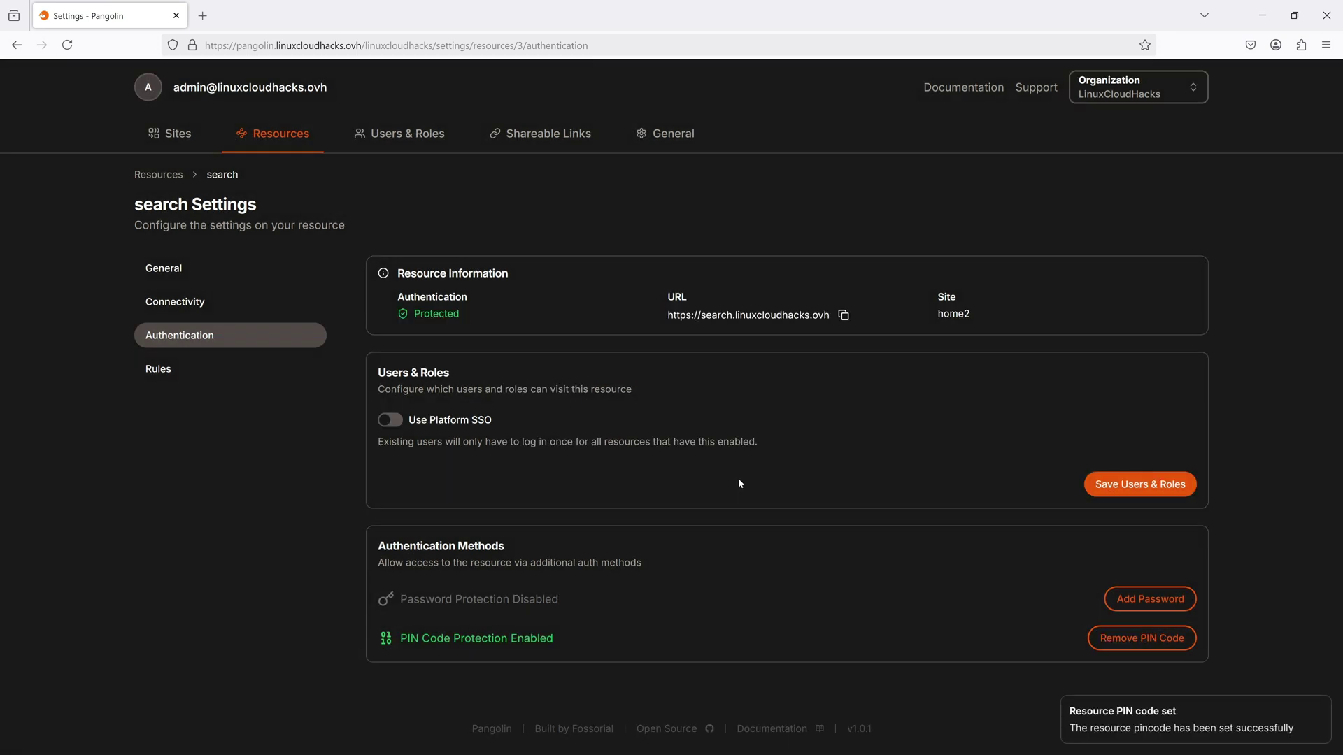
# Return to the resources list and enter search.linuxcloudhacks.ovh in a private window
pyautogui.click(282, 135)
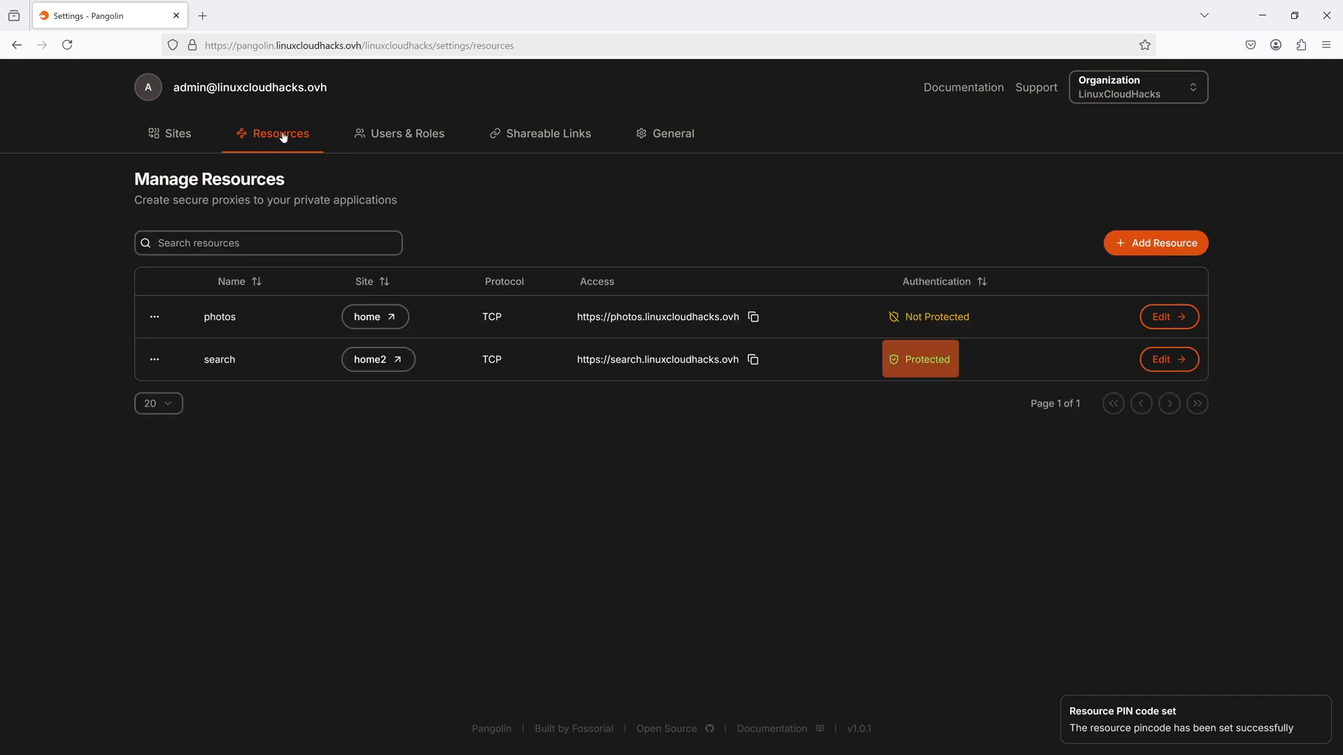
pyautogui.hotkey('ctrl', 'shift', 'p')
pyautogui.write('search.linuxcloudhacks.ovh')
# Unlock the search site in the private window using the six-digit PIN
pyautogui.press('Return')
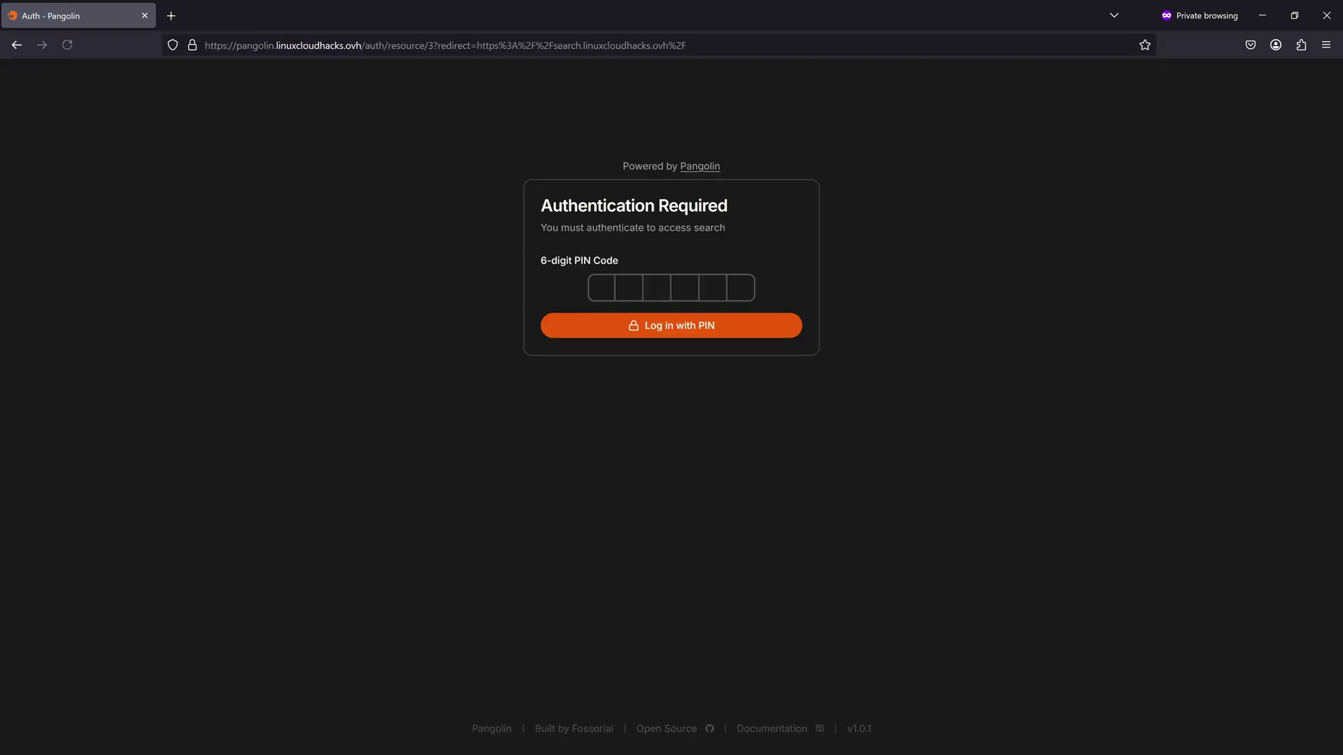
pyautogui.click(671, 326)
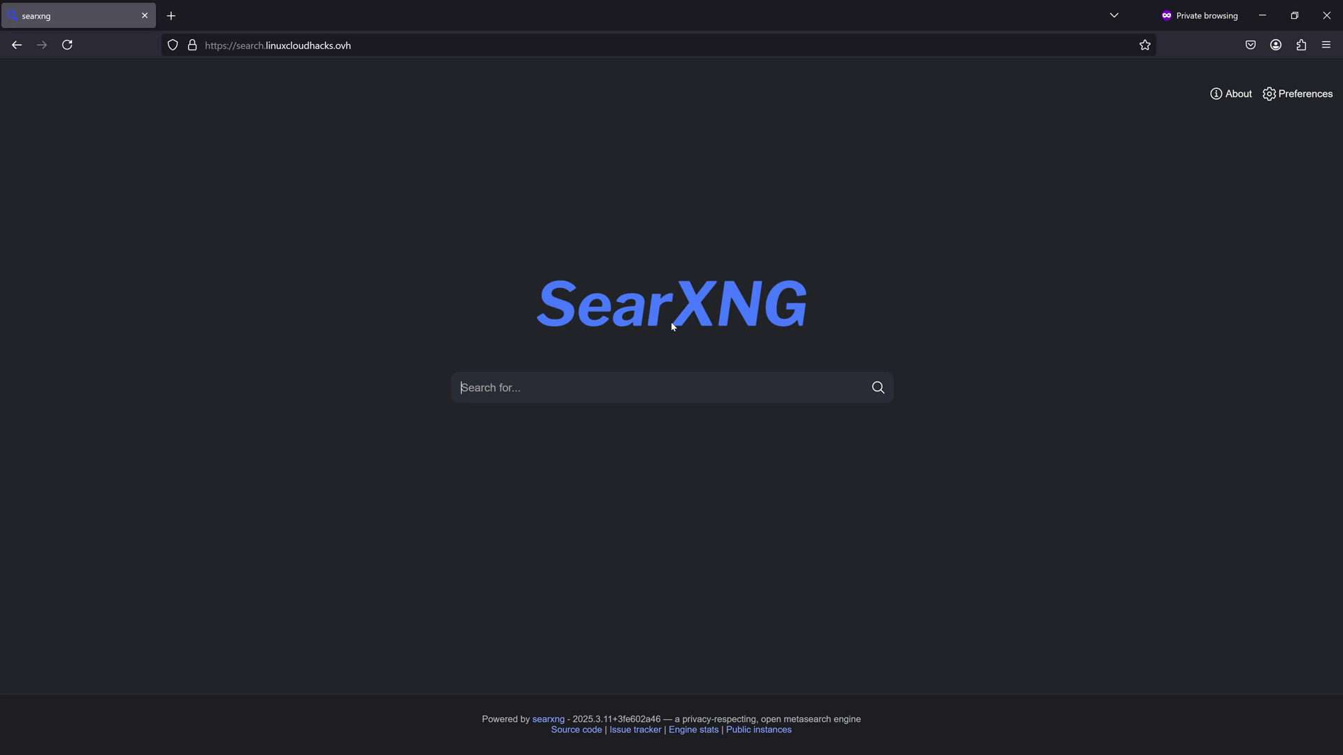
pyautogui.hotkey('alt', 'Tab')
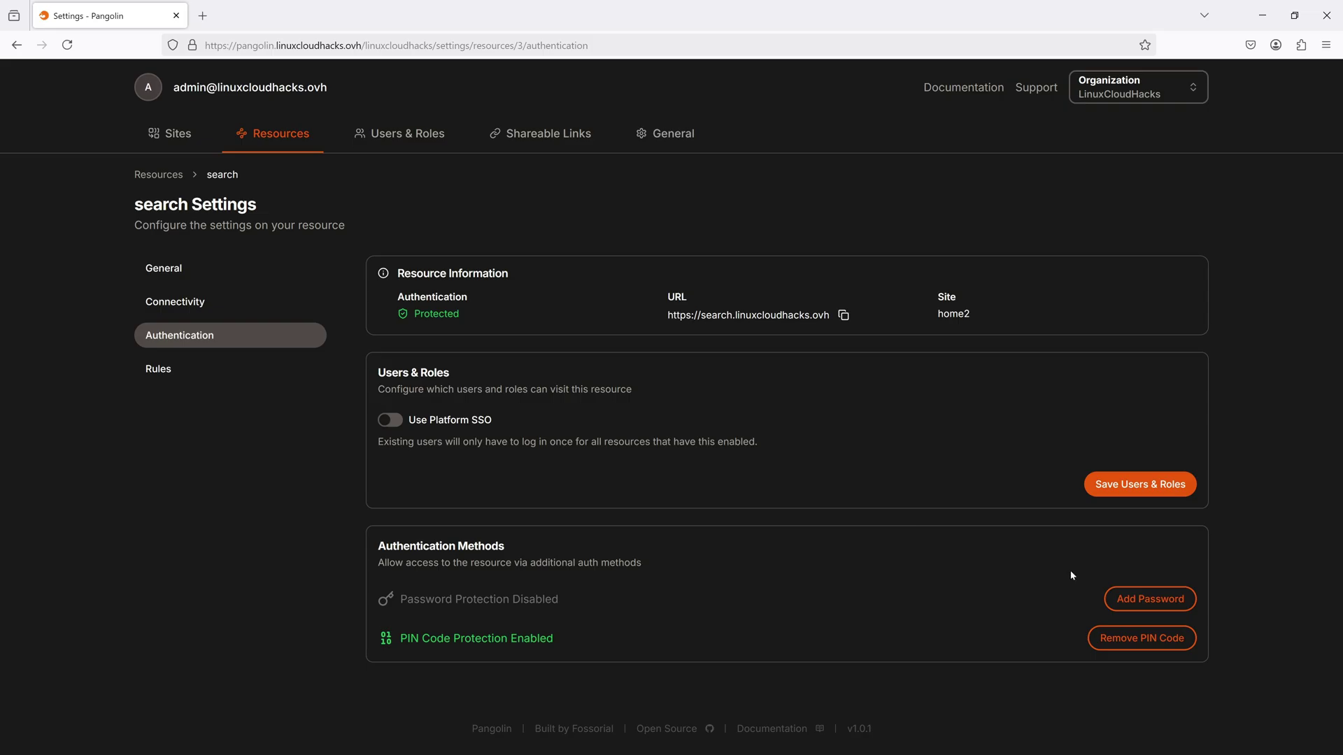
# Add password protection to the search resource alongside the PIN
pyautogui.click(1173, 604)
pyautogui.click(758, 480)
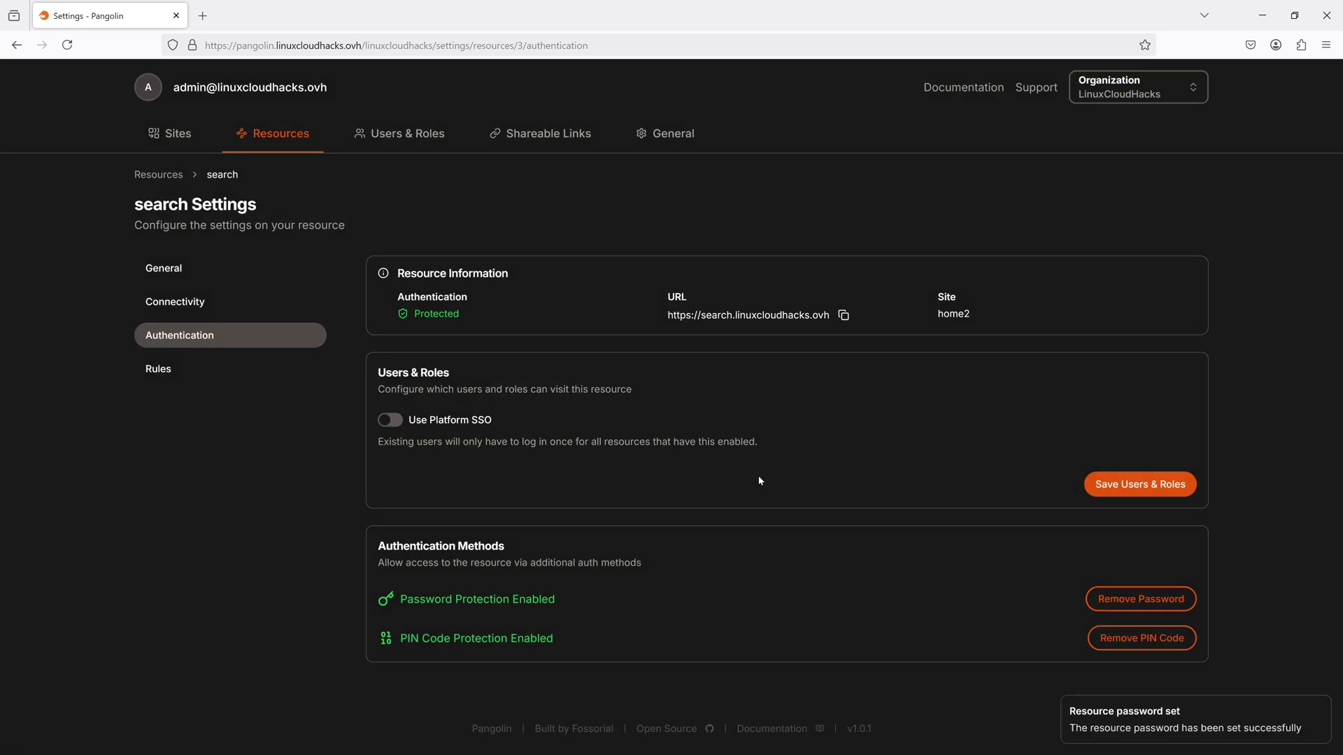
# Log in to search.linuxcloudhacks.ovh in a private window with the resource password
pyautogui.hotkey('ctrl', 'shift', 'p')
pyautogui.write('search.linuxcloudhacks')
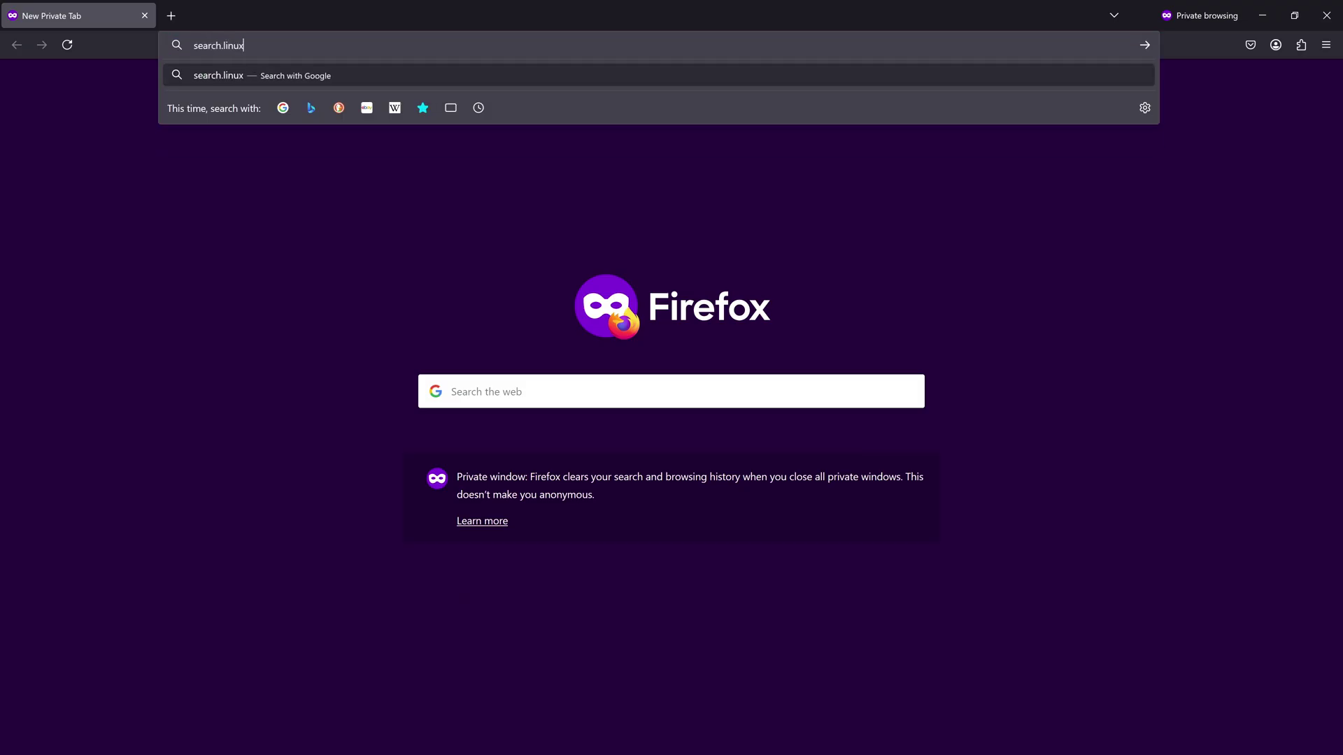
pyautogui.press('Return')
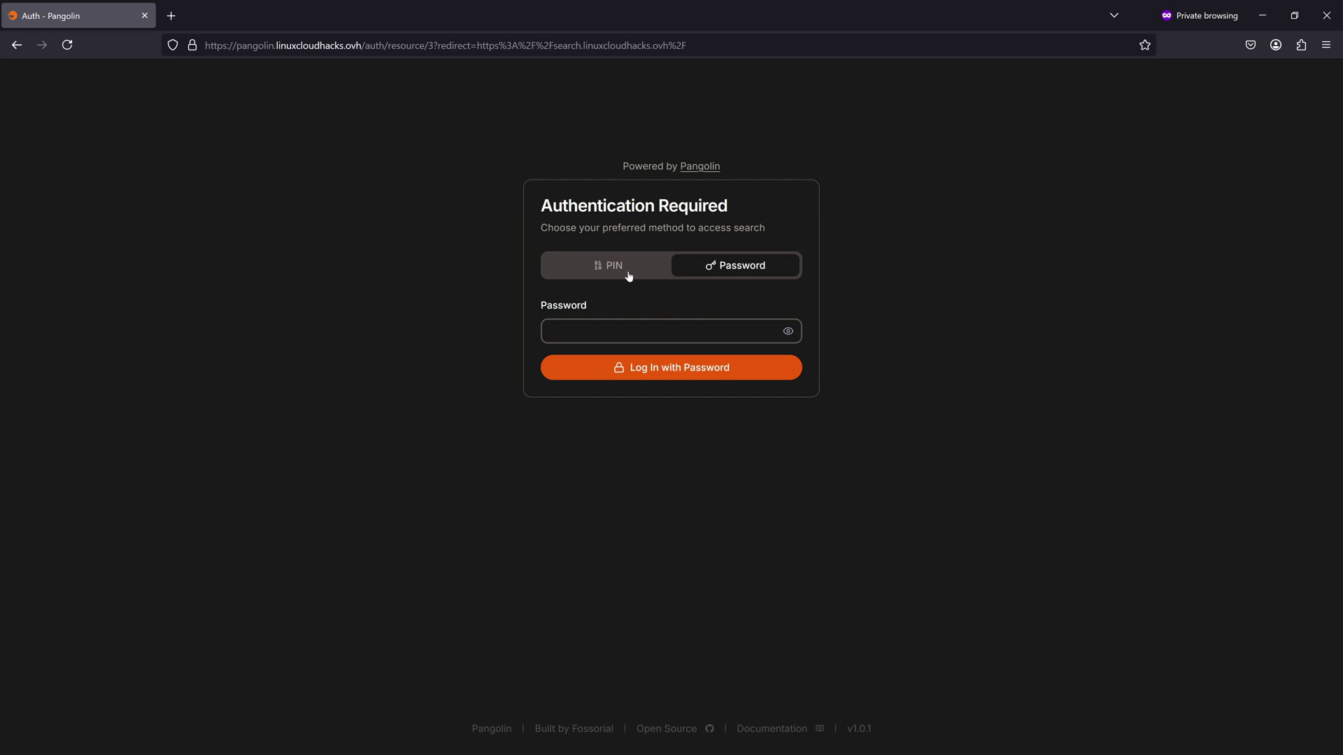
pyautogui.click(629, 275)
pyautogui.click(721, 271)
pyautogui.click(664, 330)
pyautogui.press('Return')
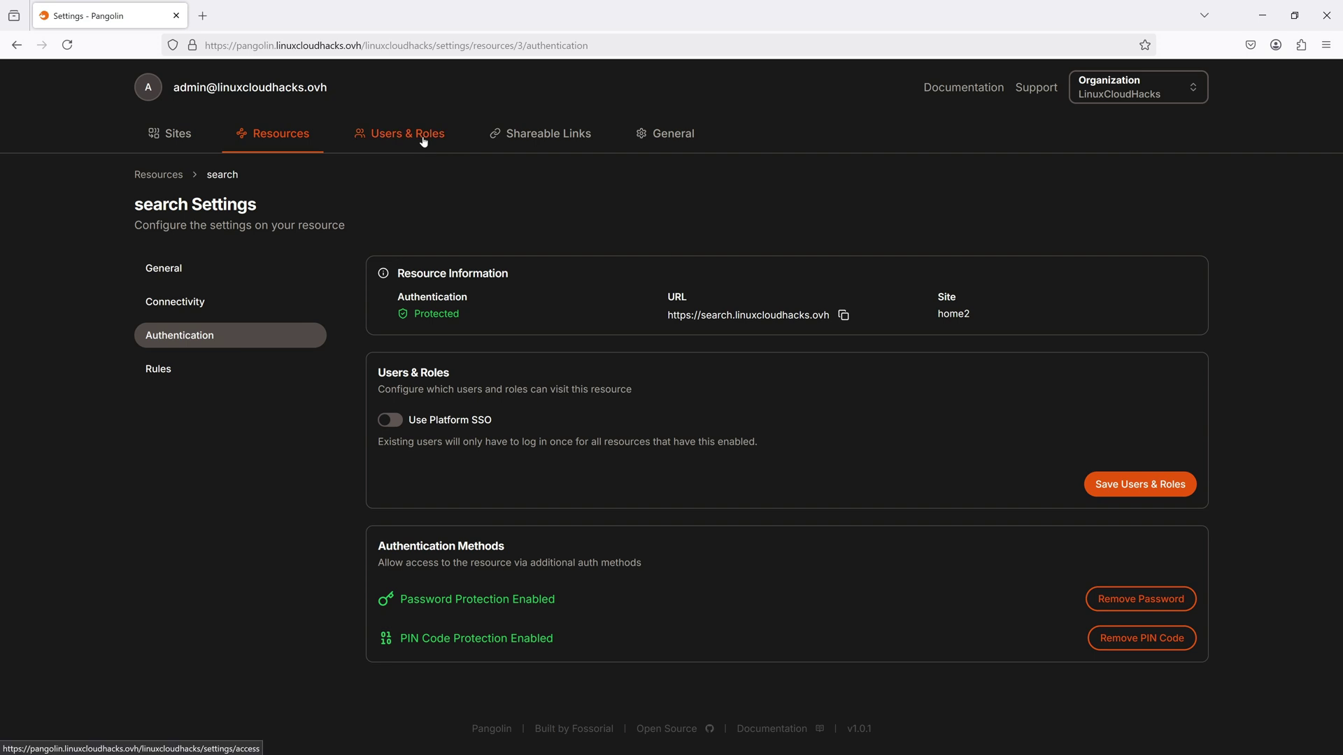
# Invite a new user by e-mail with the Member role from Users & Roles
pyautogui.click(423, 139)
pyautogui.click(1190, 243)
pyautogui.write('filip')
pyautogui.click(585, 377)
pyautogui.click(634, 423)
pyautogui.click(587, 468)
pyautogui.click(771, 524)
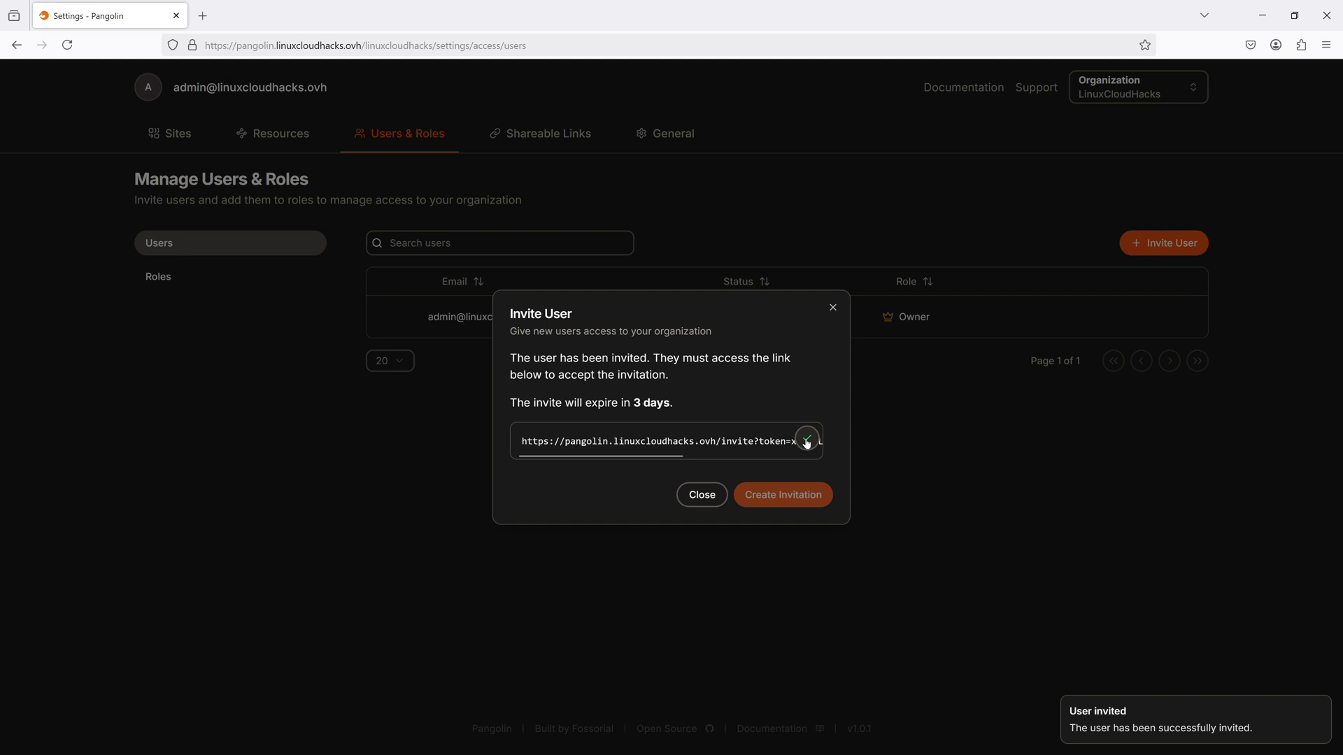
pyautogui.click(702, 495)
# Open the invitation link in a private window and log in as the invited user
pyautogui.click(1326, 45)
pyautogui.click(1203, 142)
pyautogui.hotkey('ctrl', 'v')
pyautogui.press('Return')
pyautogui.click(671, 478)
pyautogui.write('fi')
pyautogui.click(687, 501)
pyautogui.press('Tab')
pyautogui.write('••••••••••••')
pyautogui.click(677, 600)
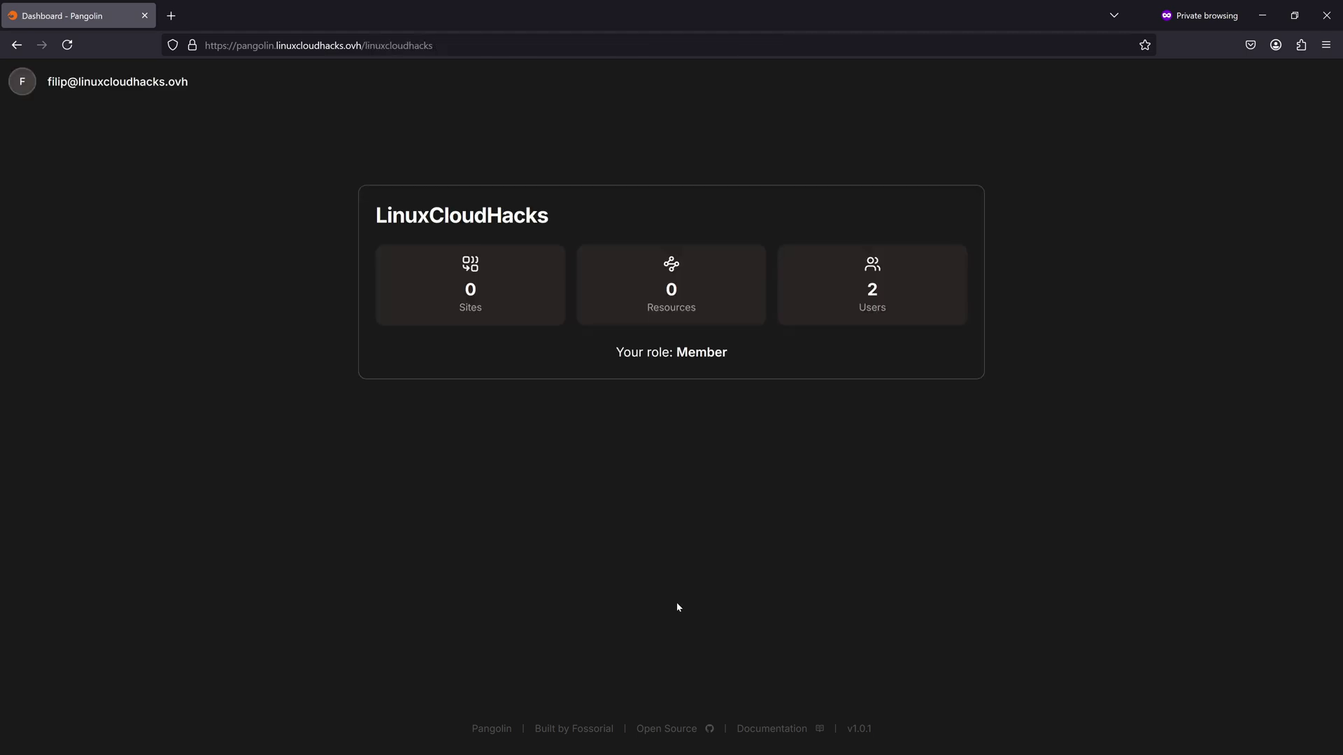
# Start enabling two-factor authentication from the account menu and confirm the account password
pyautogui.click(22, 82)
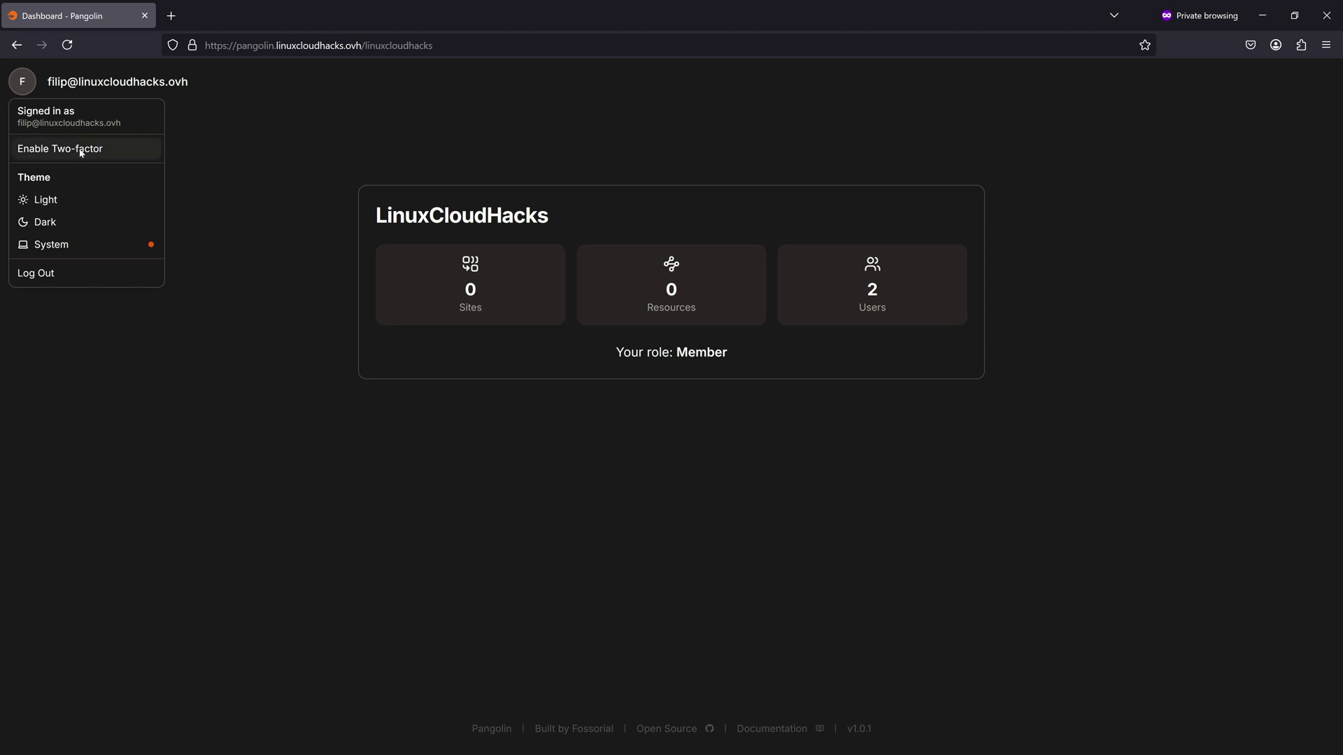
pyautogui.click(80, 148)
pyautogui.click(657, 416)
pyautogui.write('•')
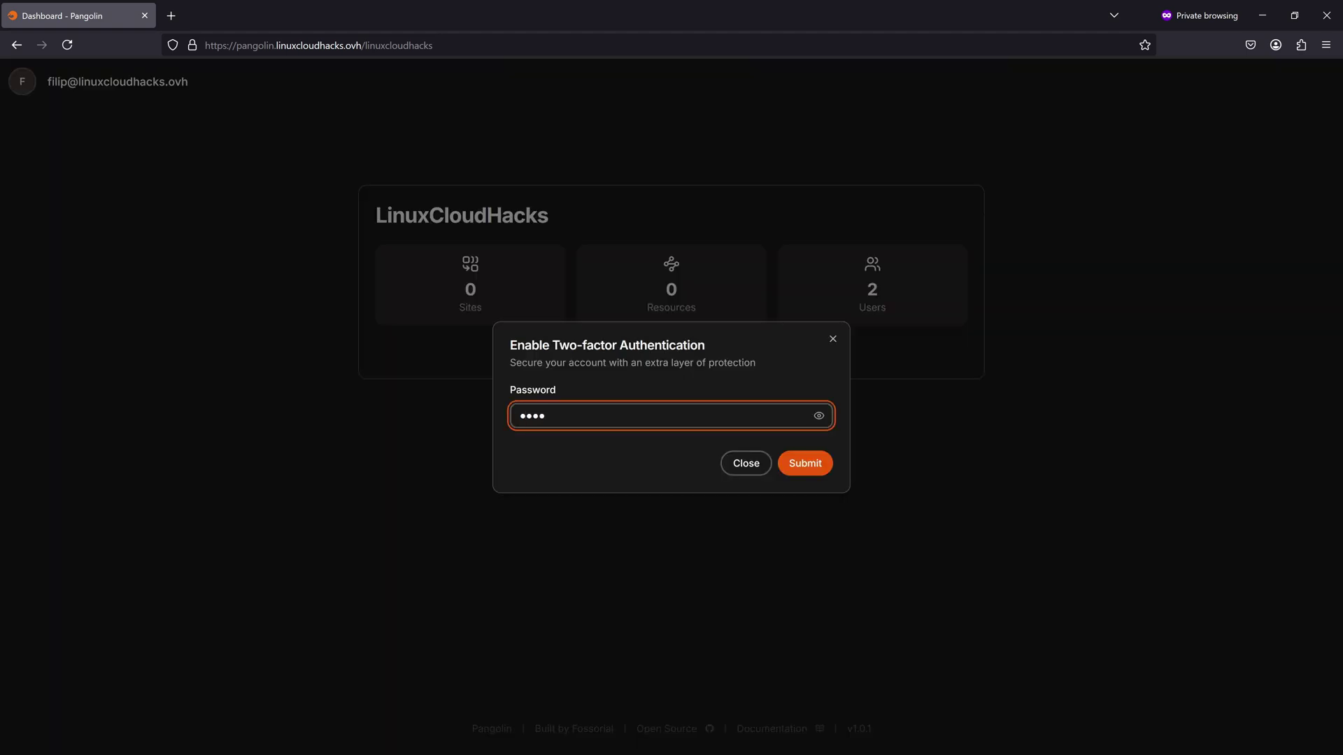
pyautogui.click(803, 464)
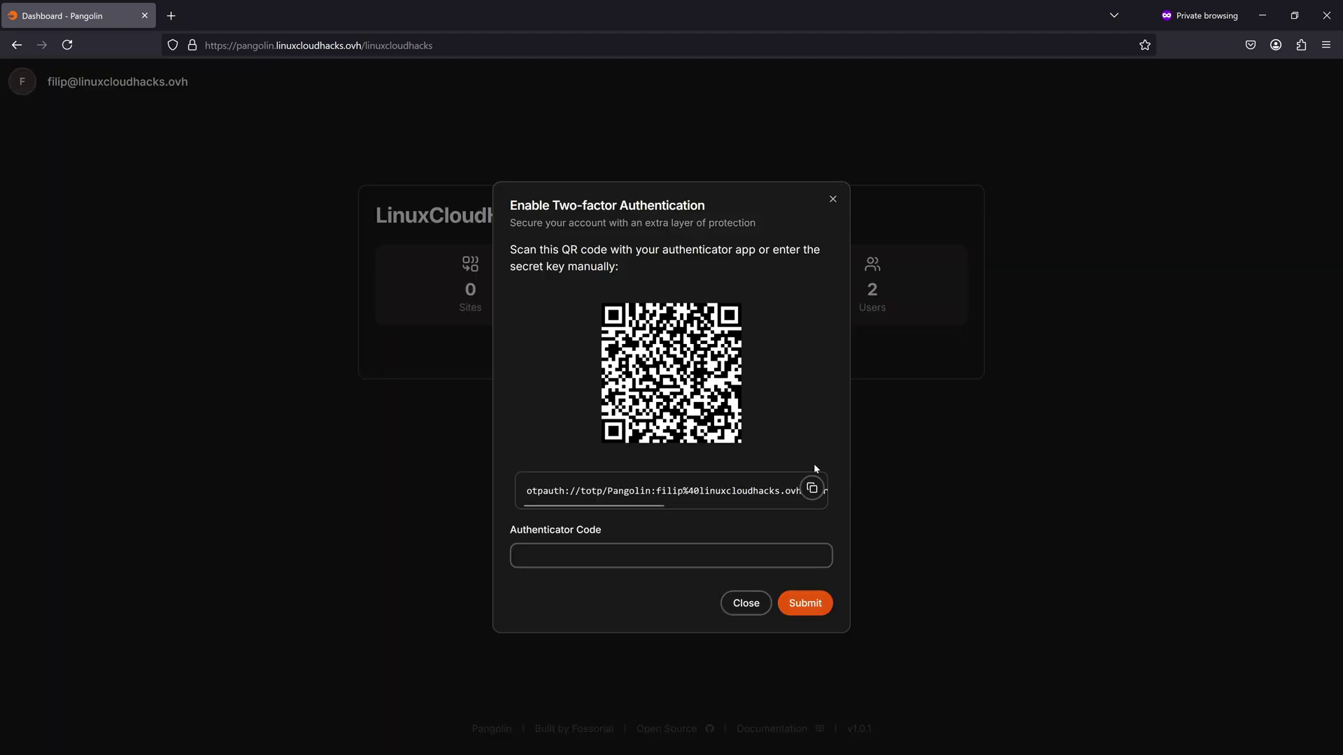
# Copy the 2FA secret into the oathtool command and generate an authenticator code
pyautogui.moveTo(663, 504); pyautogui.dragTo(817, 505)
pyautogui.moveTo(572, 491); pyautogui.dragTo(741, 491)
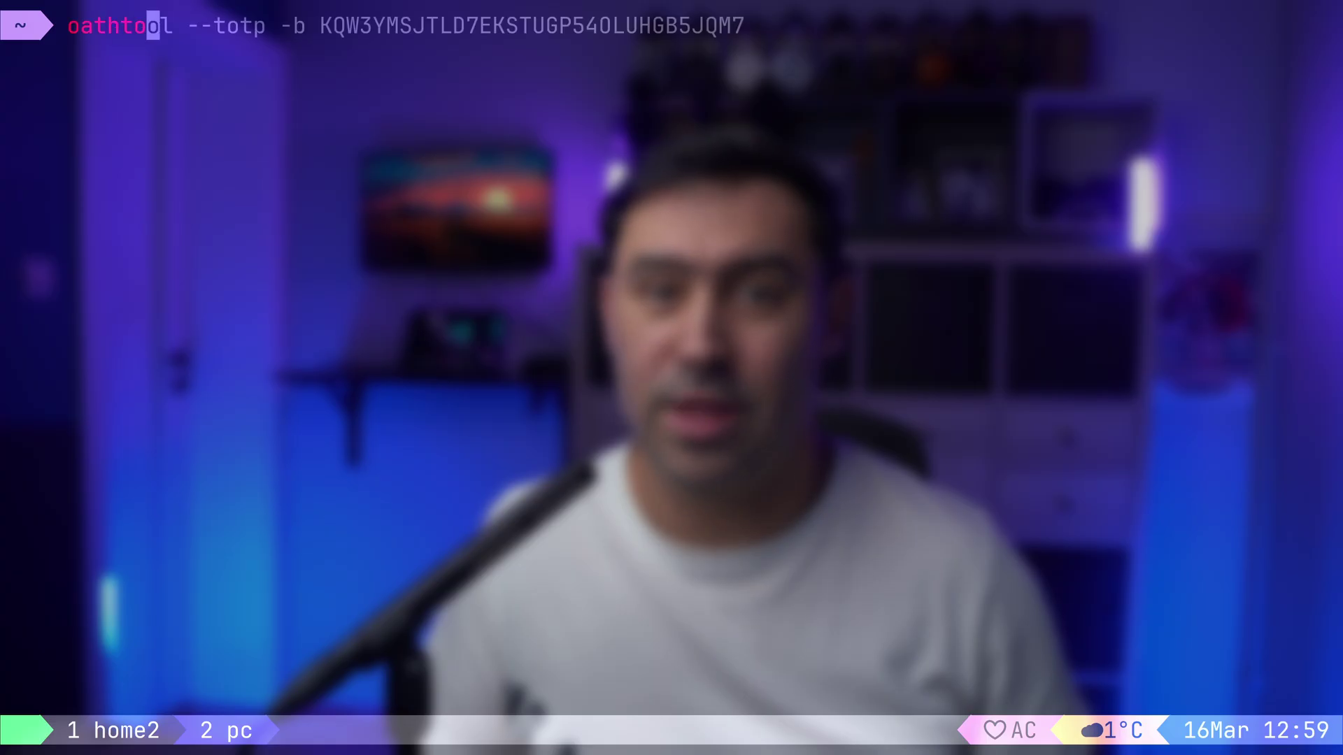
pyautogui.hotkey('ctrl', 'Right')
pyautogui.hotkey('ctrl', 'Right')
pyautogui.hotkey('ctrl', 'Right')
pyautogui.hotkey('ctrl', 'k')
pyautogui.hotkey('ctrl', 'shift', 'v')
pyautogui.press('Return')
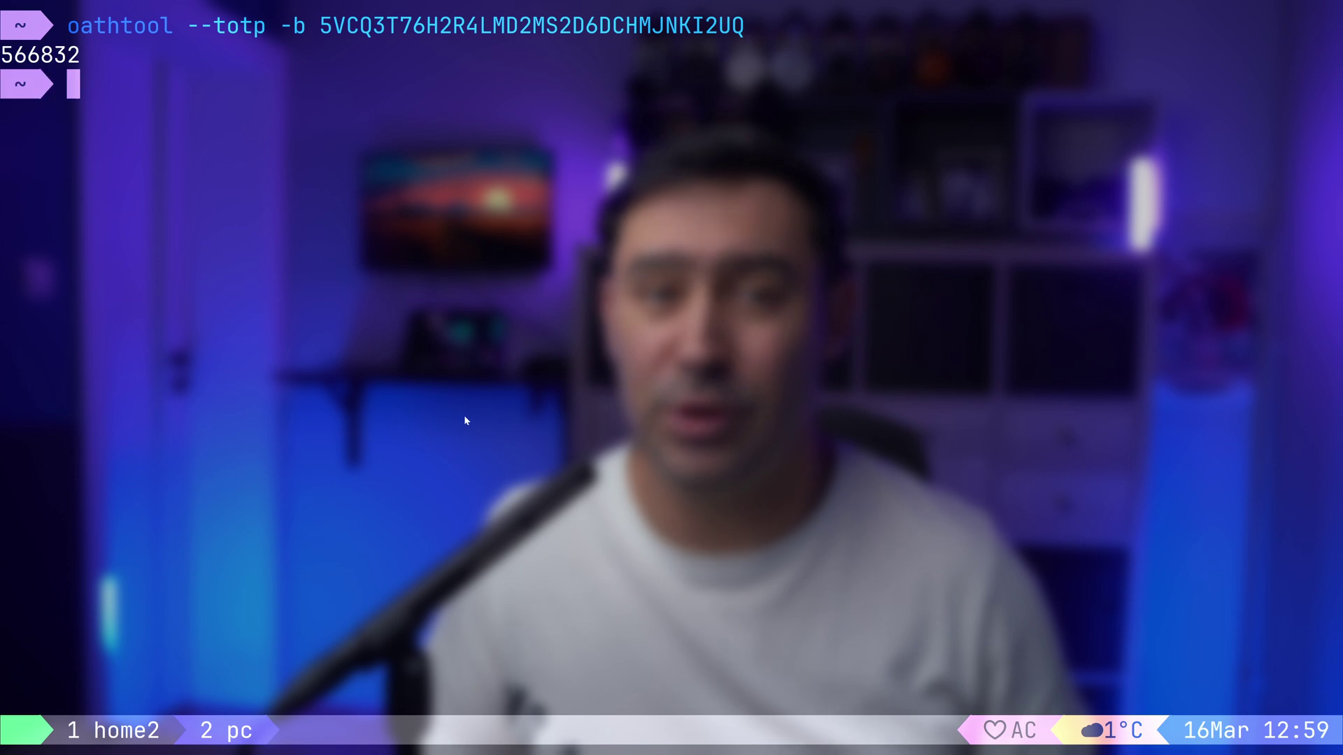
# Submit the generated authenticator code and close the backup codes to finish enrolment
pyautogui.moveTo(5, 55); pyautogui.dragTo(82, 55)
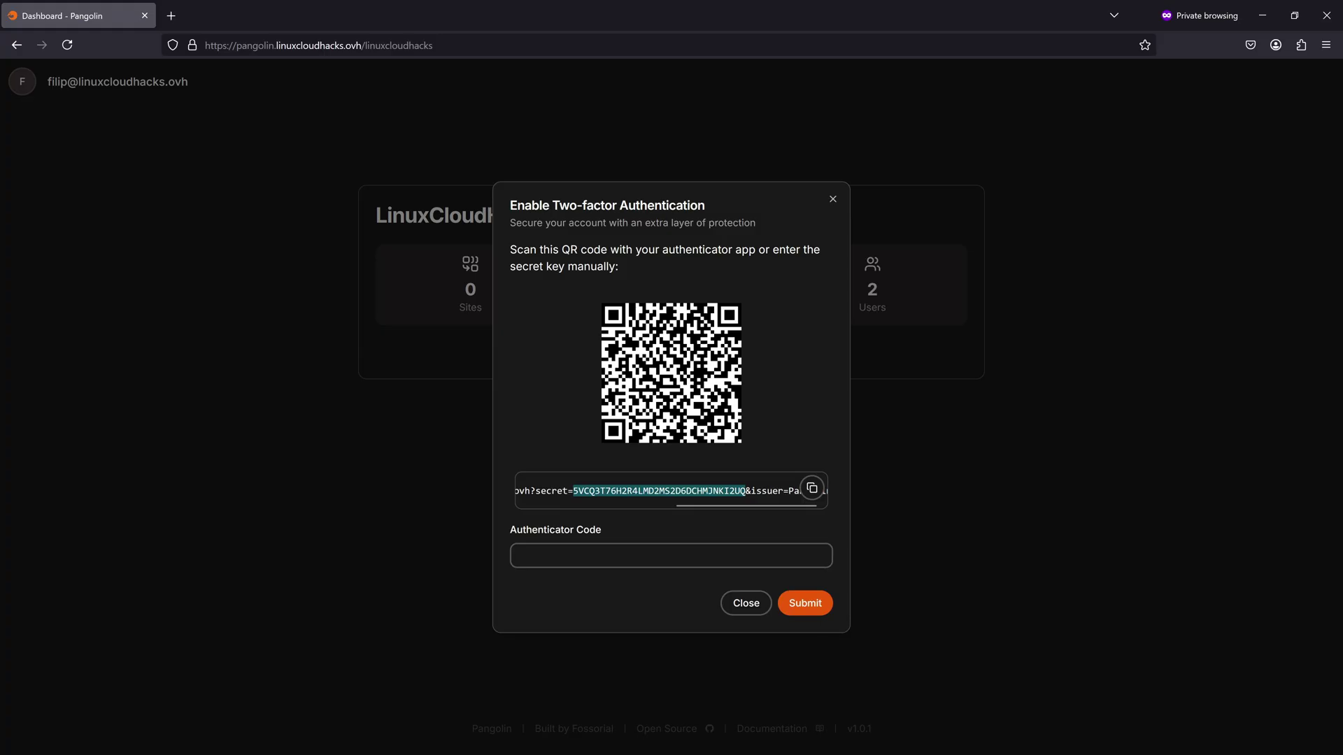
pyautogui.click(520, 555)
pyautogui.hotkey('ctrl', 'v')
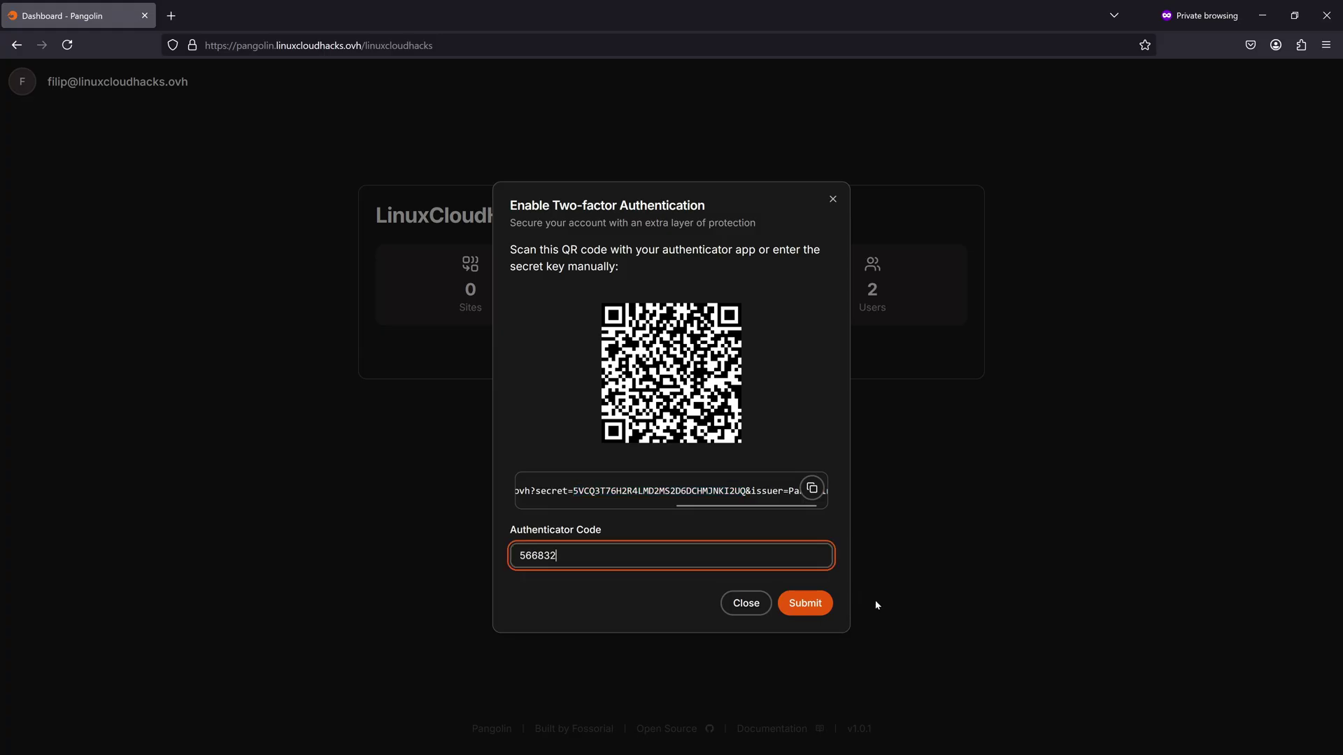
pyautogui.click(799, 602)
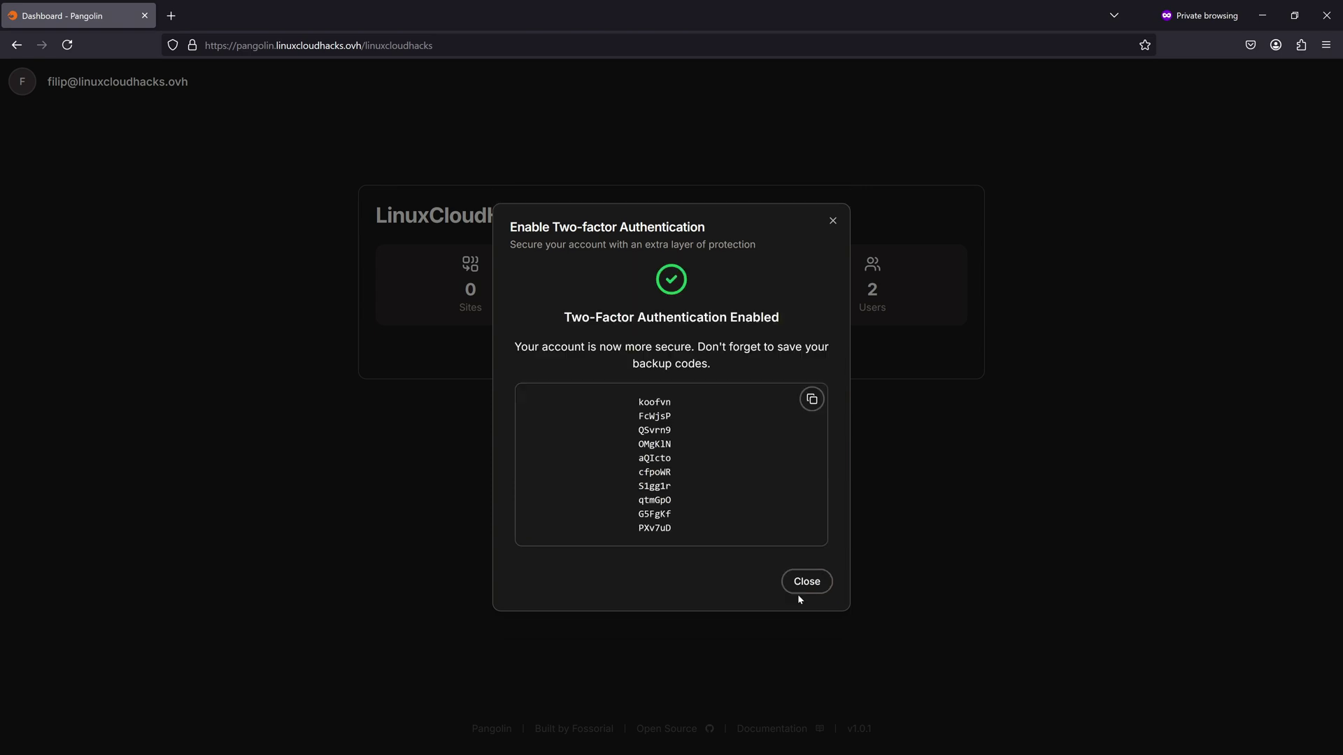
pyautogui.click(801, 582)
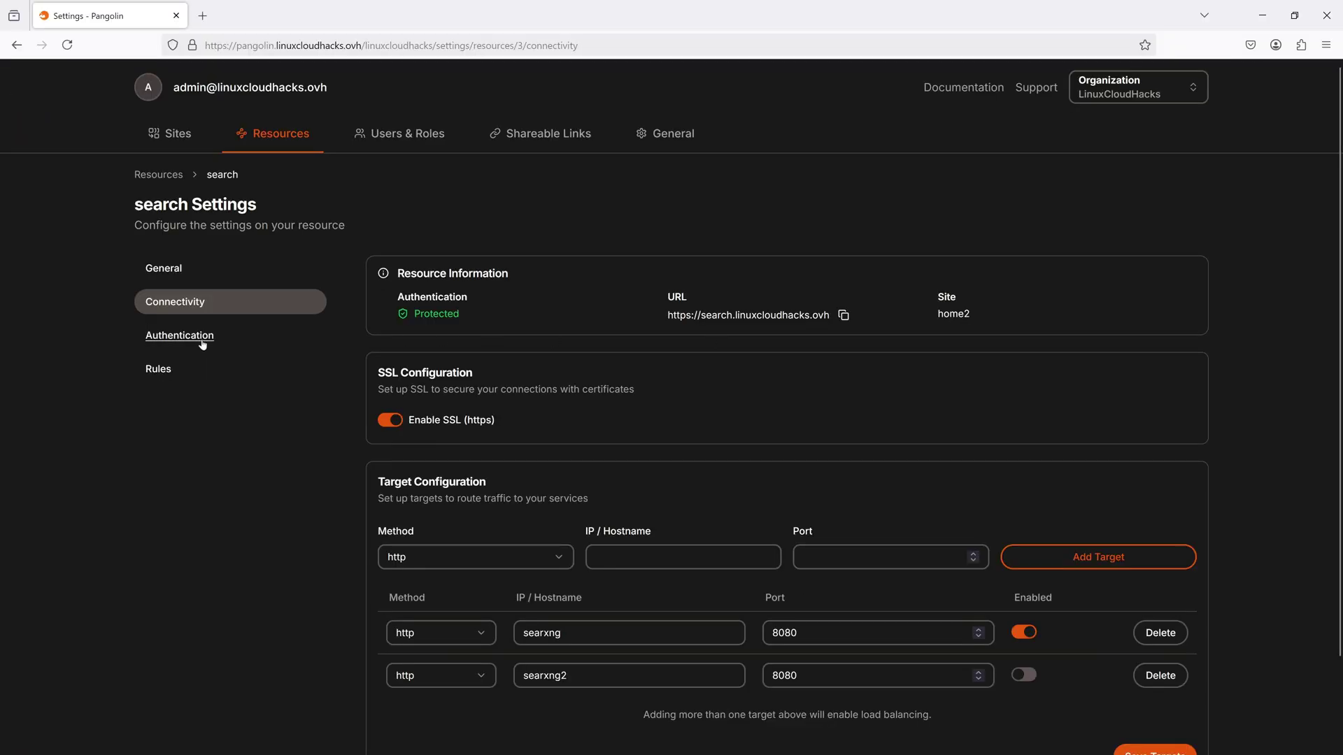
# Remove the password and PIN code protection from the search resource
pyautogui.click(201, 340)
pyautogui.click(1133, 602)
pyautogui.click(1130, 638)
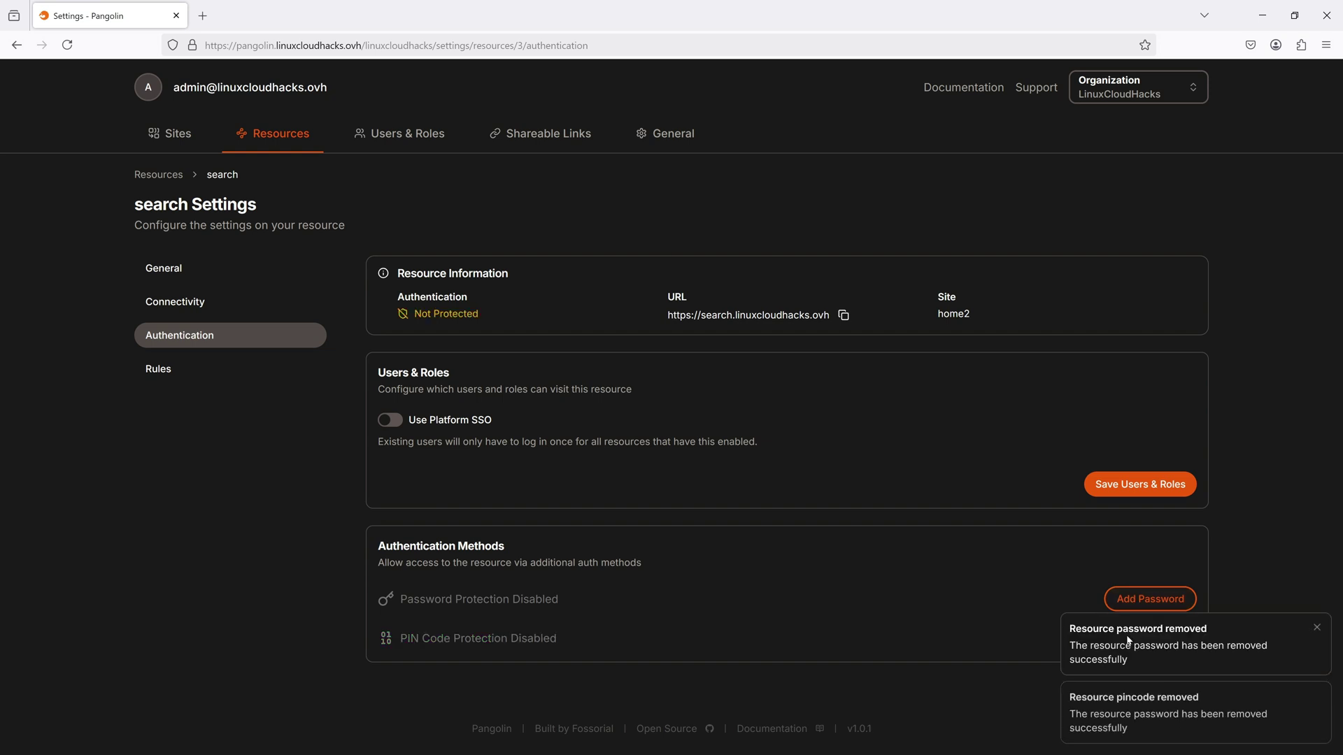
# Turn on Platform SSO, allow the invited user, and save users and roles
pyautogui.click(390, 421)
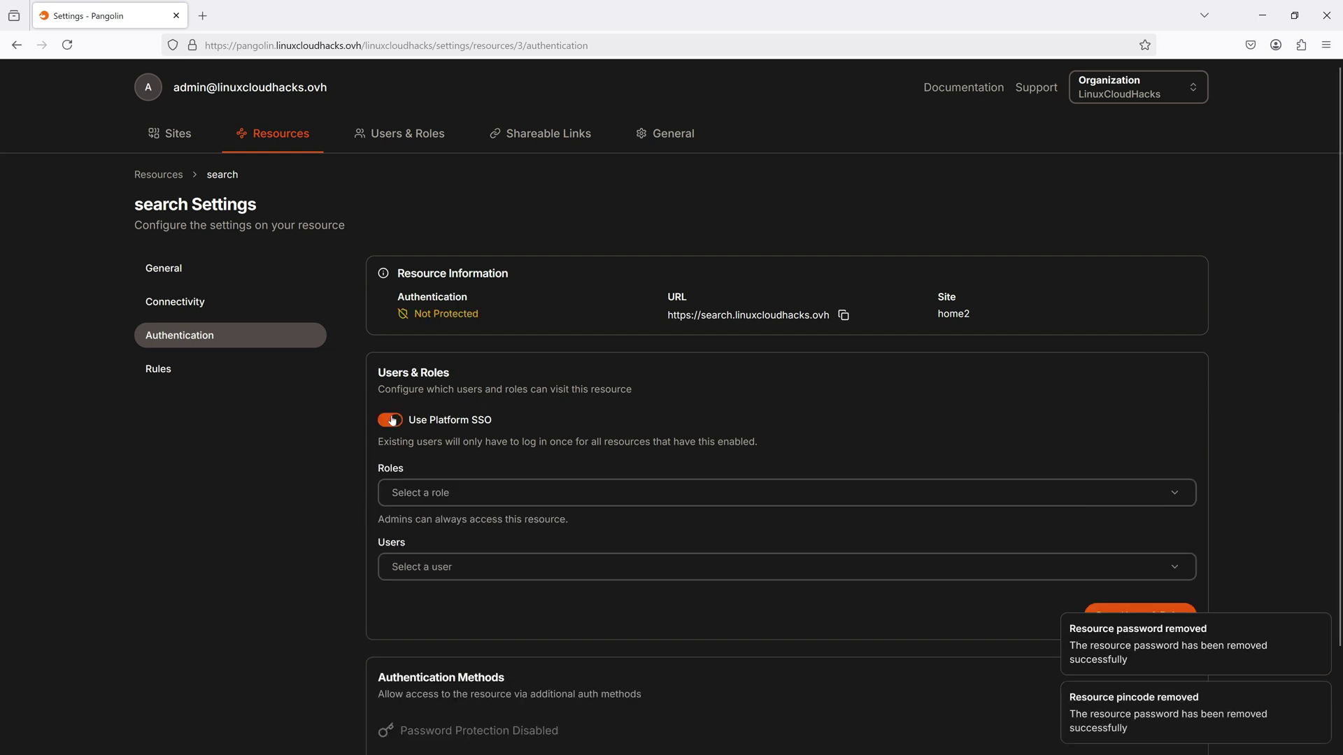
pyautogui.click(420, 567)
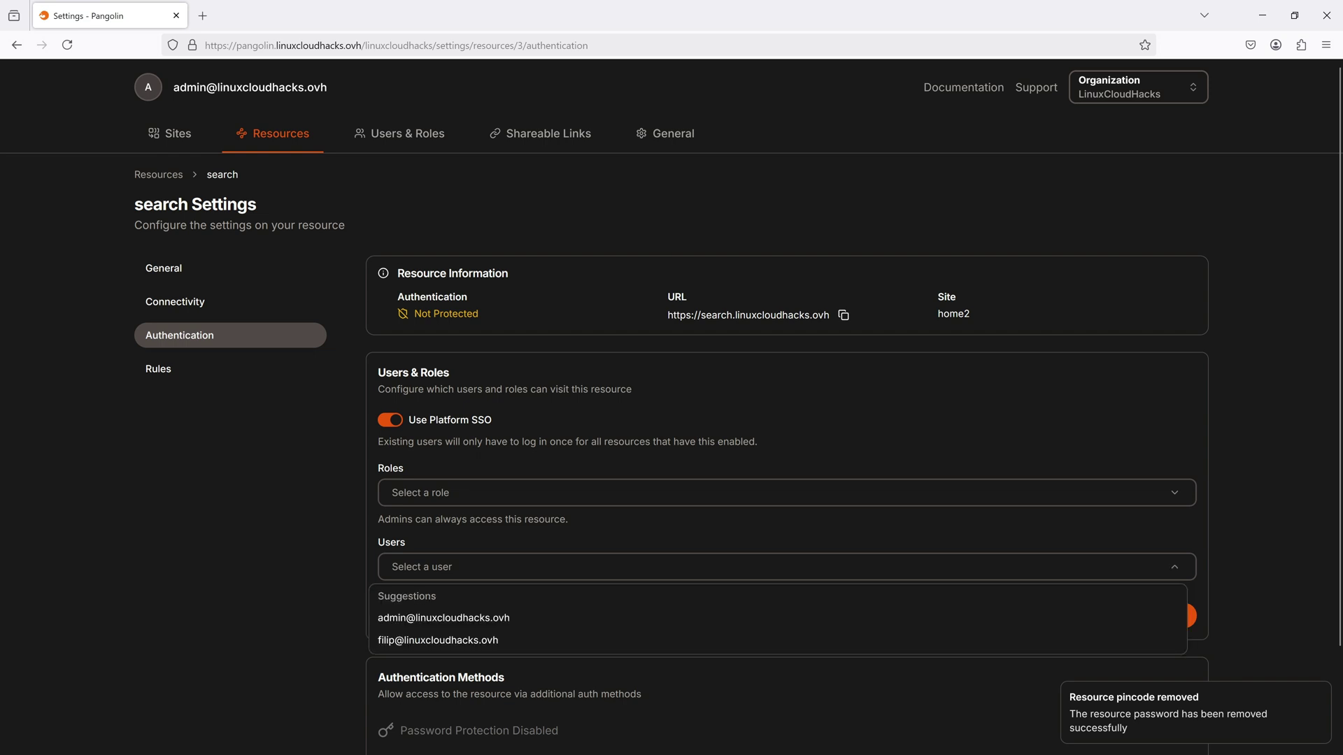
pyautogui.click(401, 641)
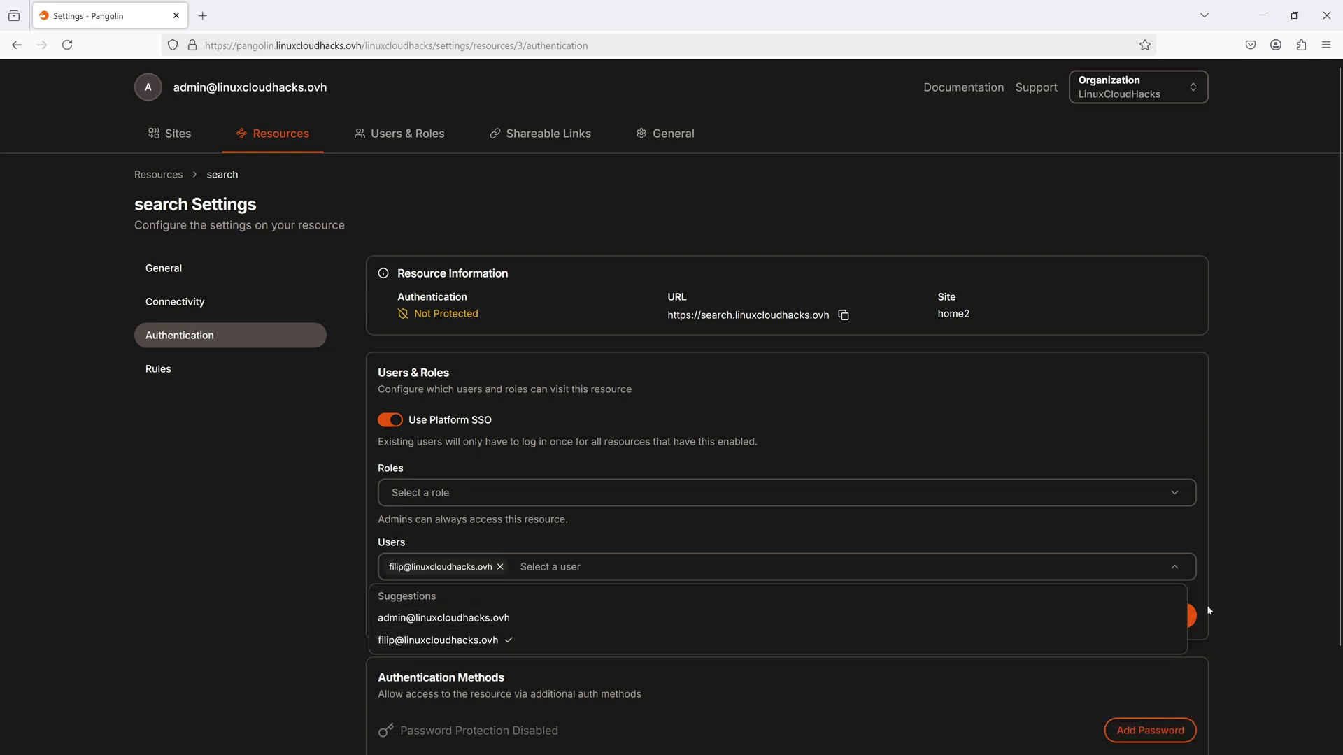
pyautogui.click(1265, 564)
pyautogui.click(1152, 614)
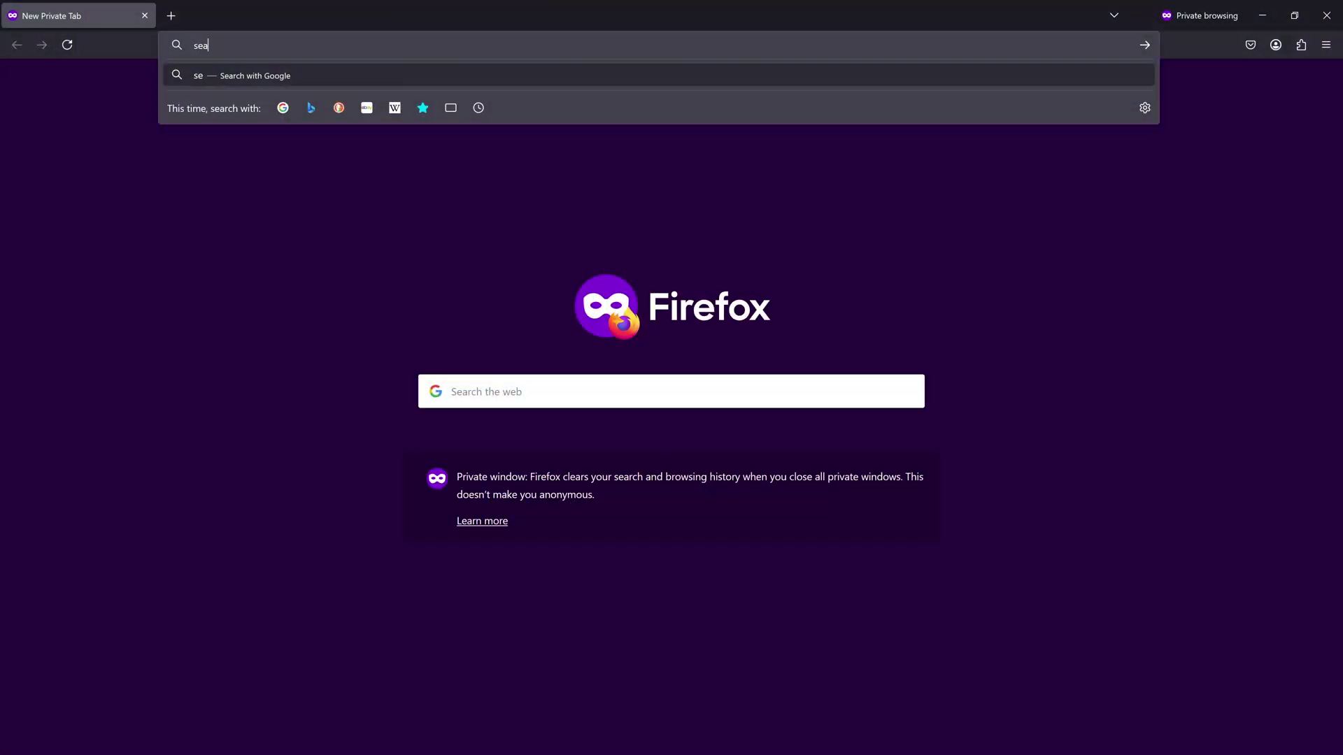
# Open search.linuxcloudhacks.ovh and log in with the invited user's e-mail and password
pyautogui.write('rch.linuxcloudhacks.ovh')
pyautogui.press('Return')
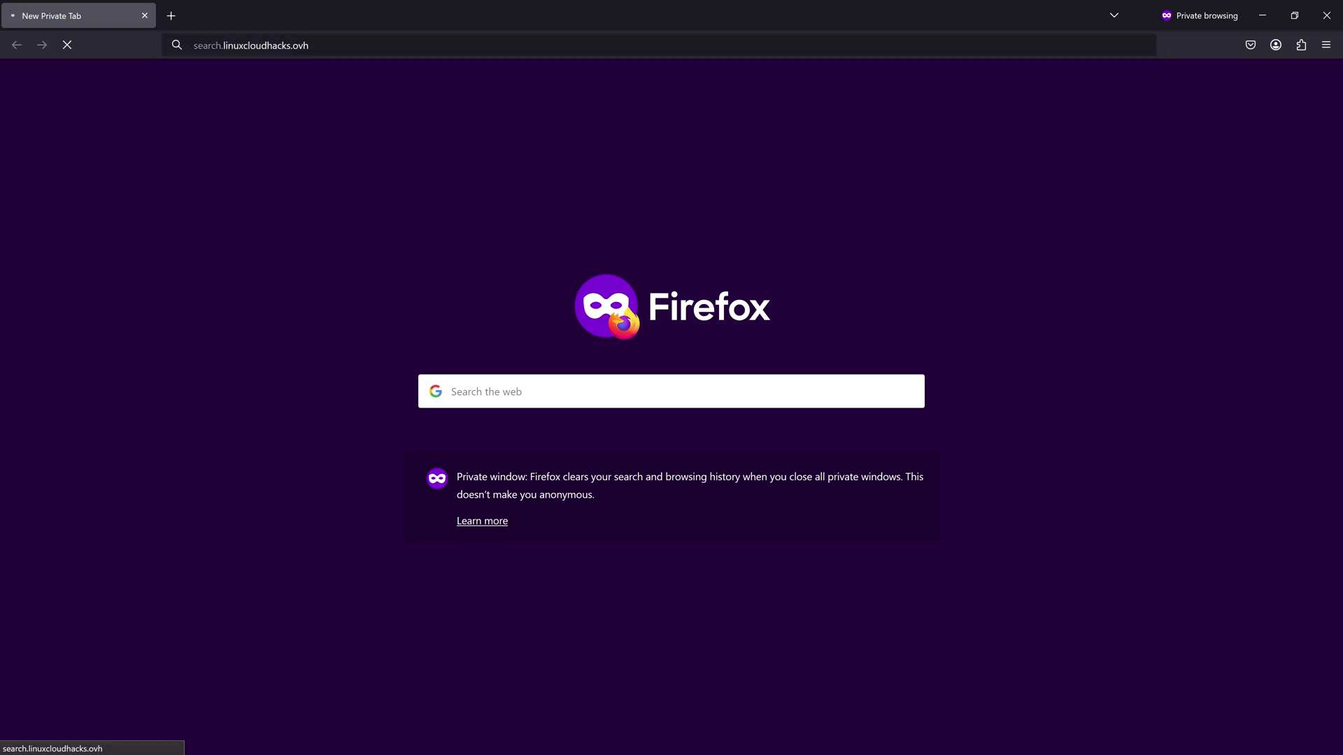
pyautogui.click(670, 286)
pyautogui.write('filip')
pyautogui.click(746, 307)
pyautogui.press('Tab')
pyautogui.write('*')
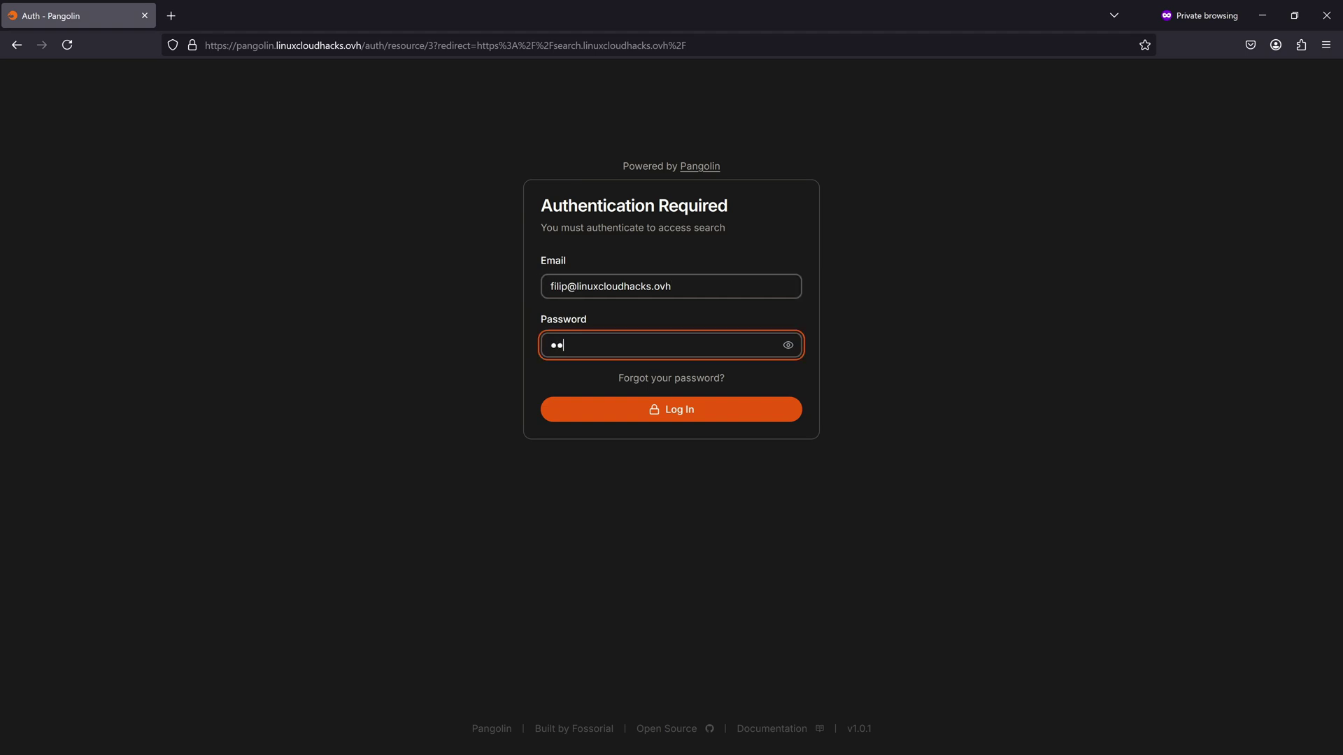
pyautogui.click(706, 414)
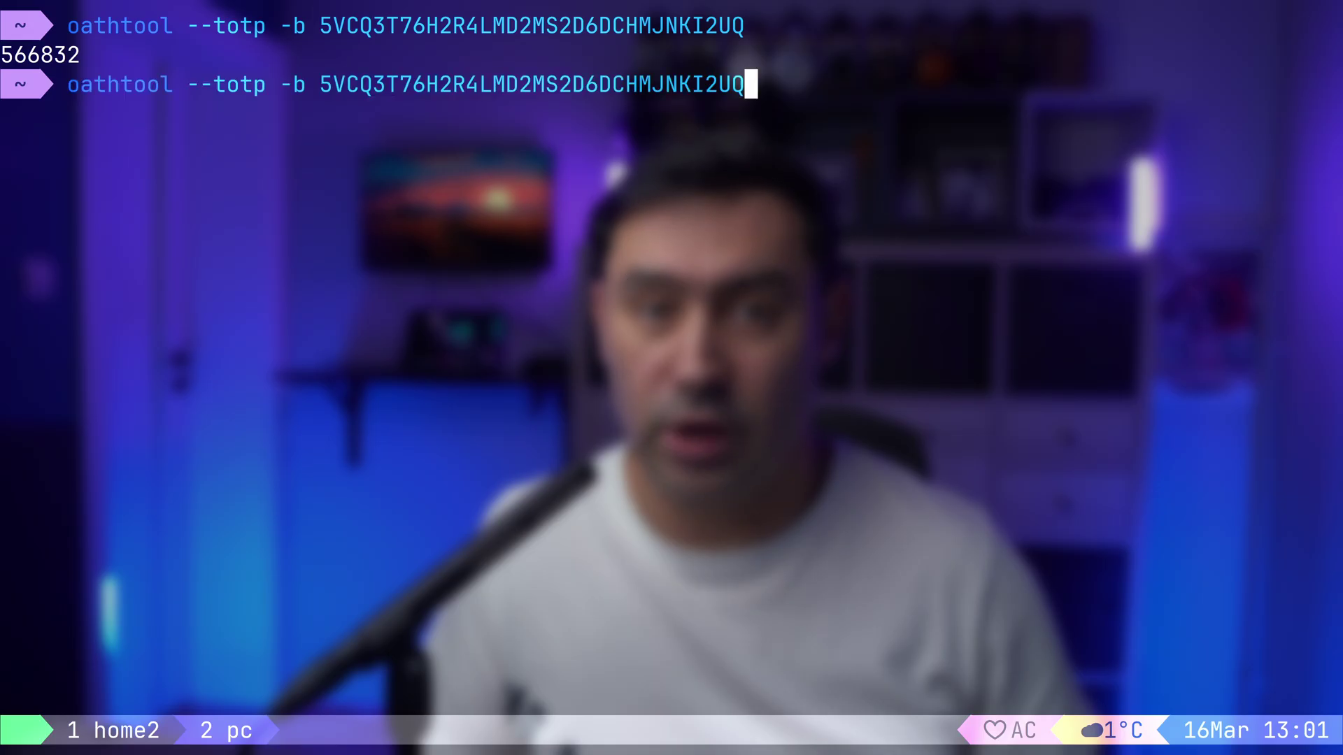
# Enter the current six-digit two-factor code to reach the SearXNG page
pyautogui.press('Return')
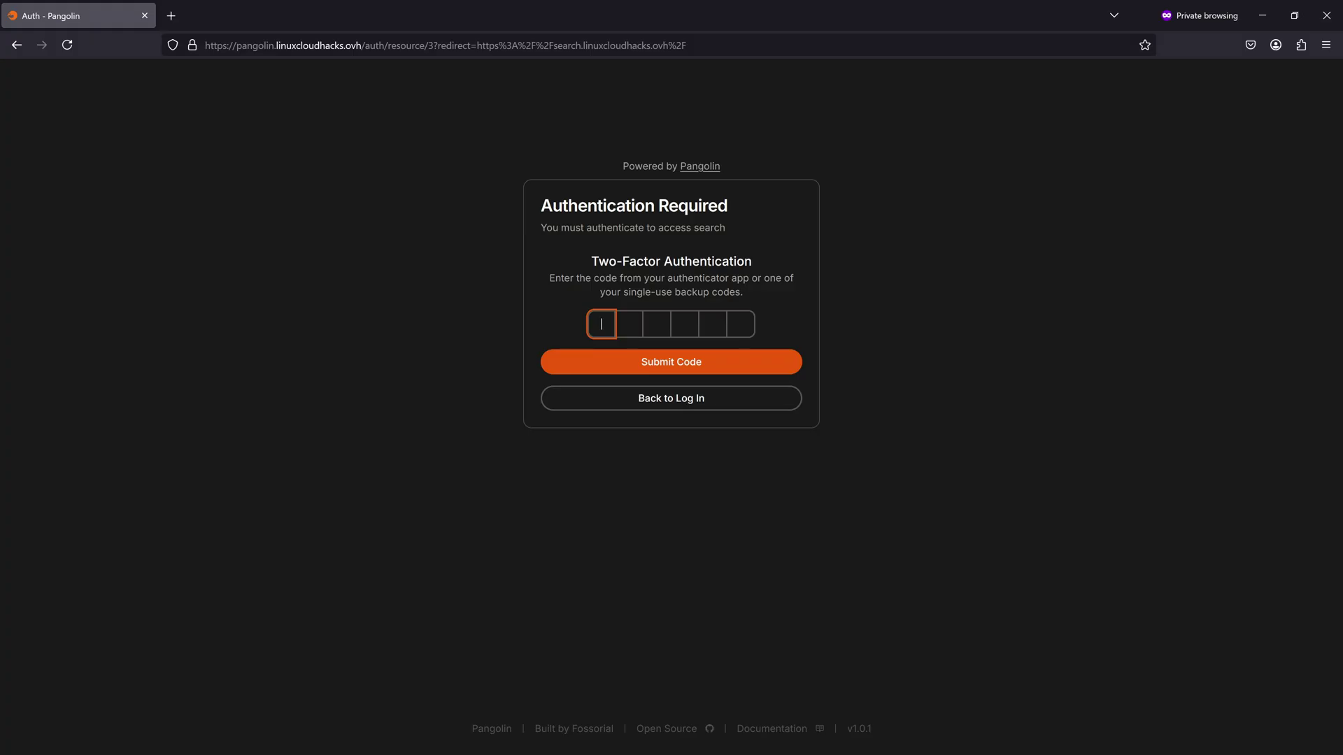
pyautogui.hotkey('ctrl', 'v')
pyautogui.click(648, 360)
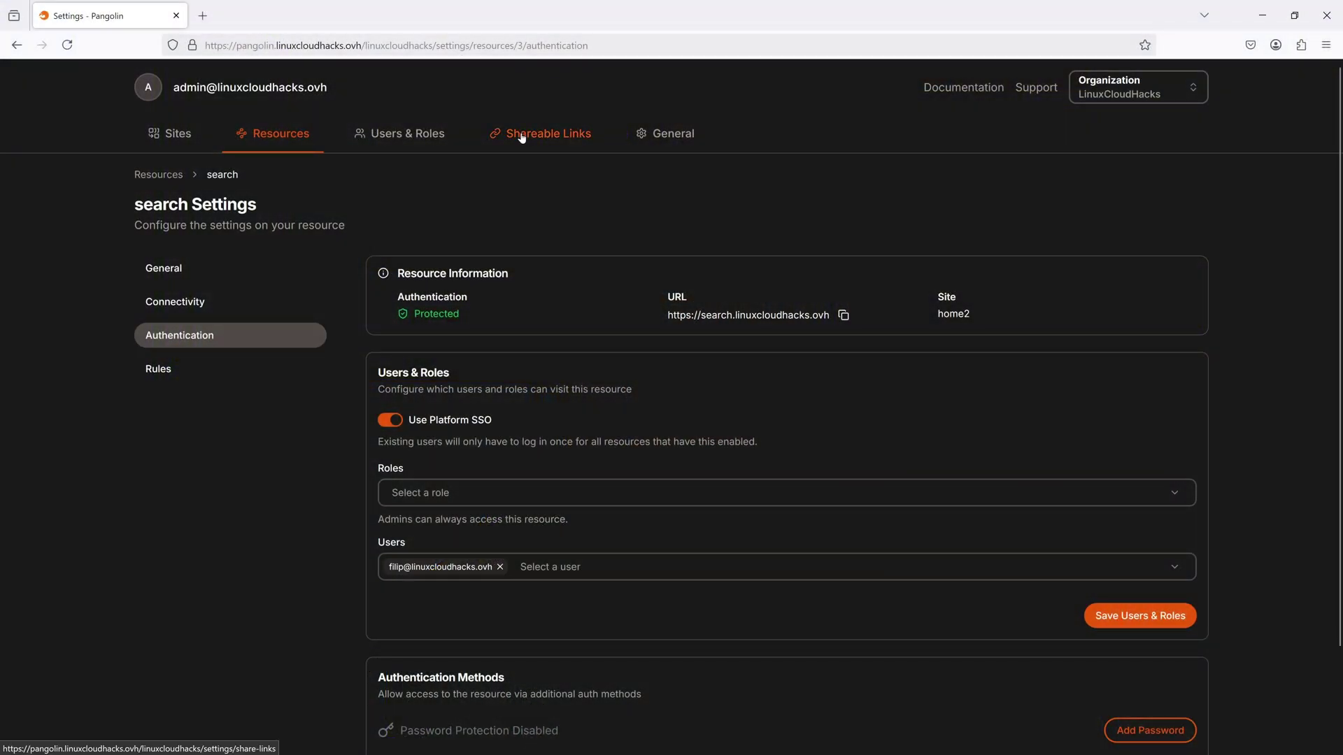
# Create a share link for the photos (home) resource that expires in 1 hour
pyautogui.click(521, 136)
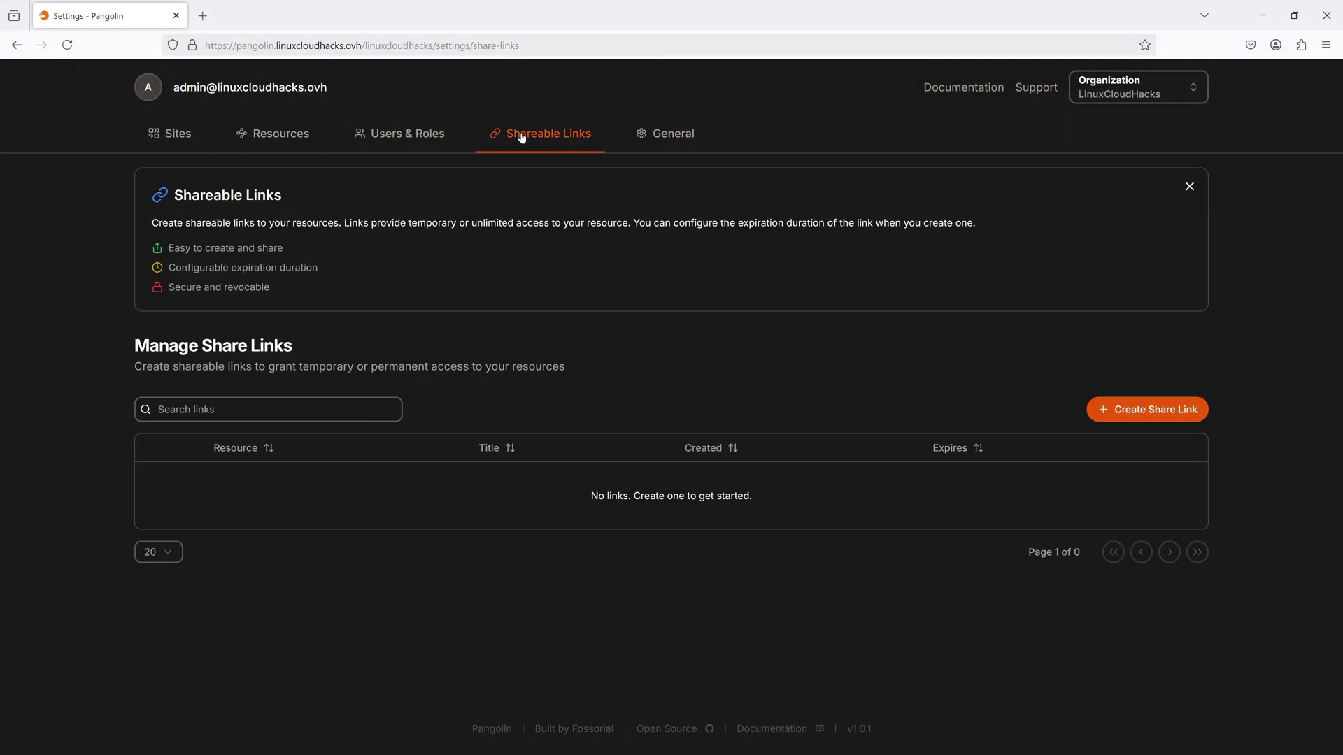
pyautogui.click(1168, 412)
pyautogui.click(800, 316)
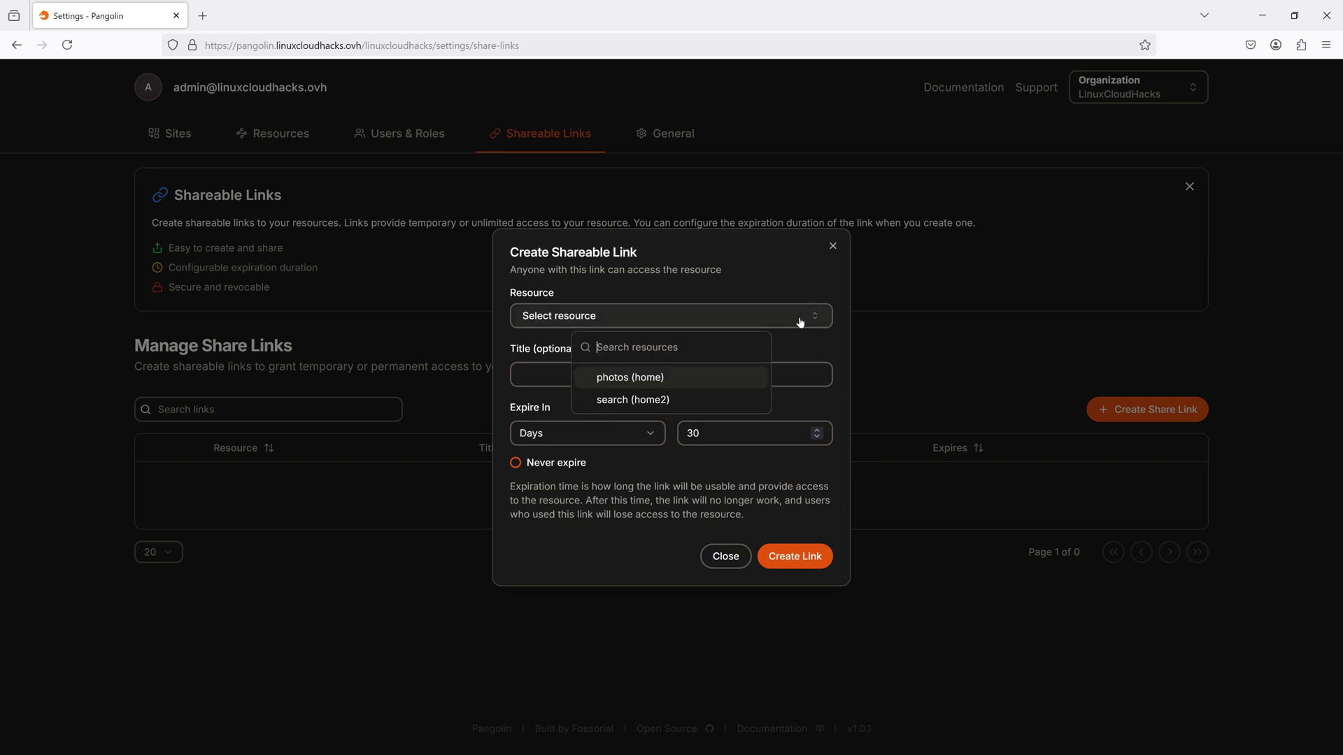
pyautogui.click(625, 378)
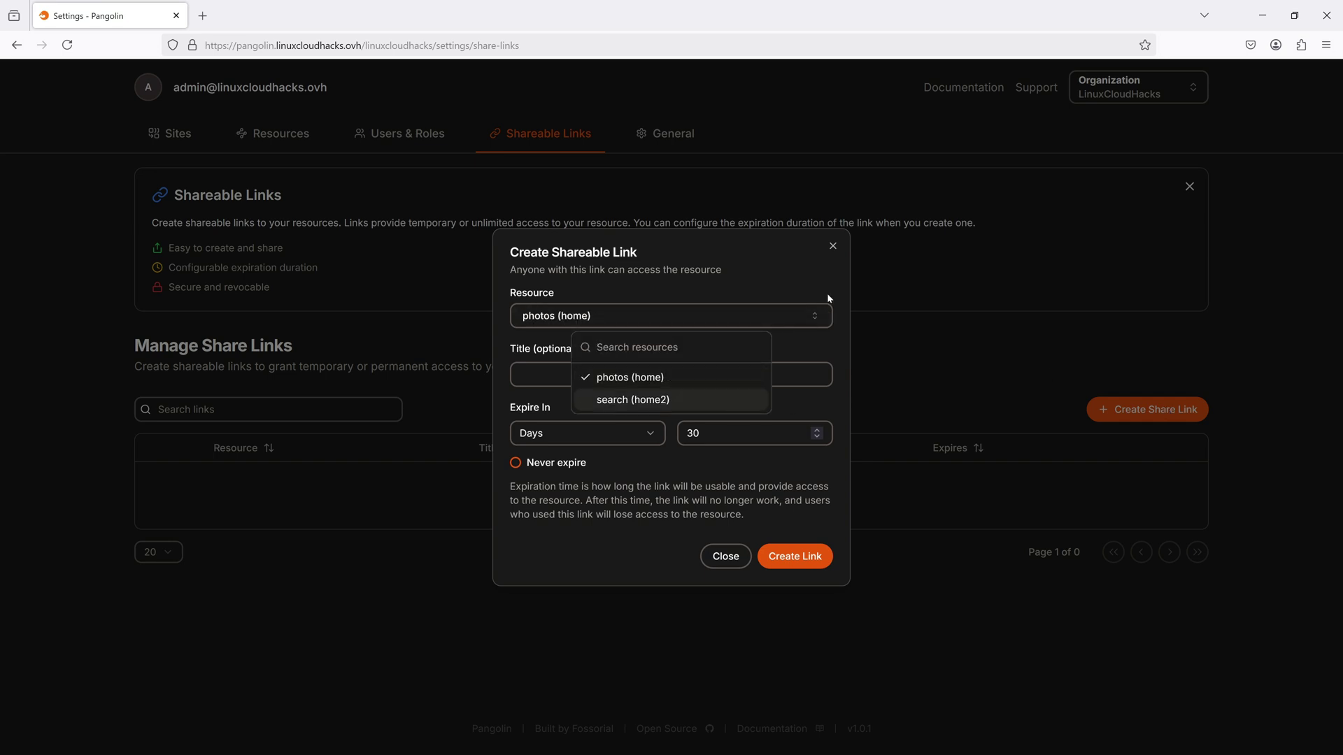
pyautogui.click(775, 267)
pyautogui.click(588, 433)
pyautogui.click(587, 482)
pyautogui.doubleClick(699, 433)
pyautogui.write('1')
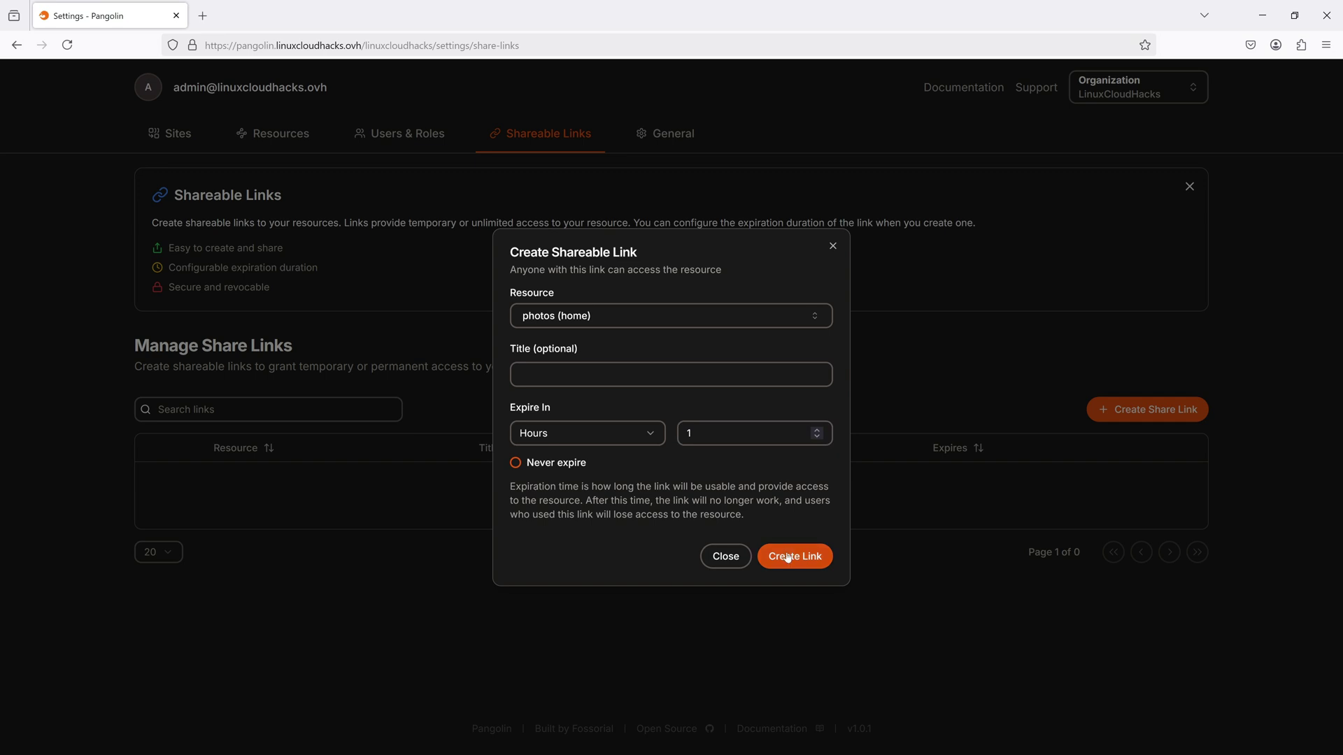
pyautogui.click(788, 557)
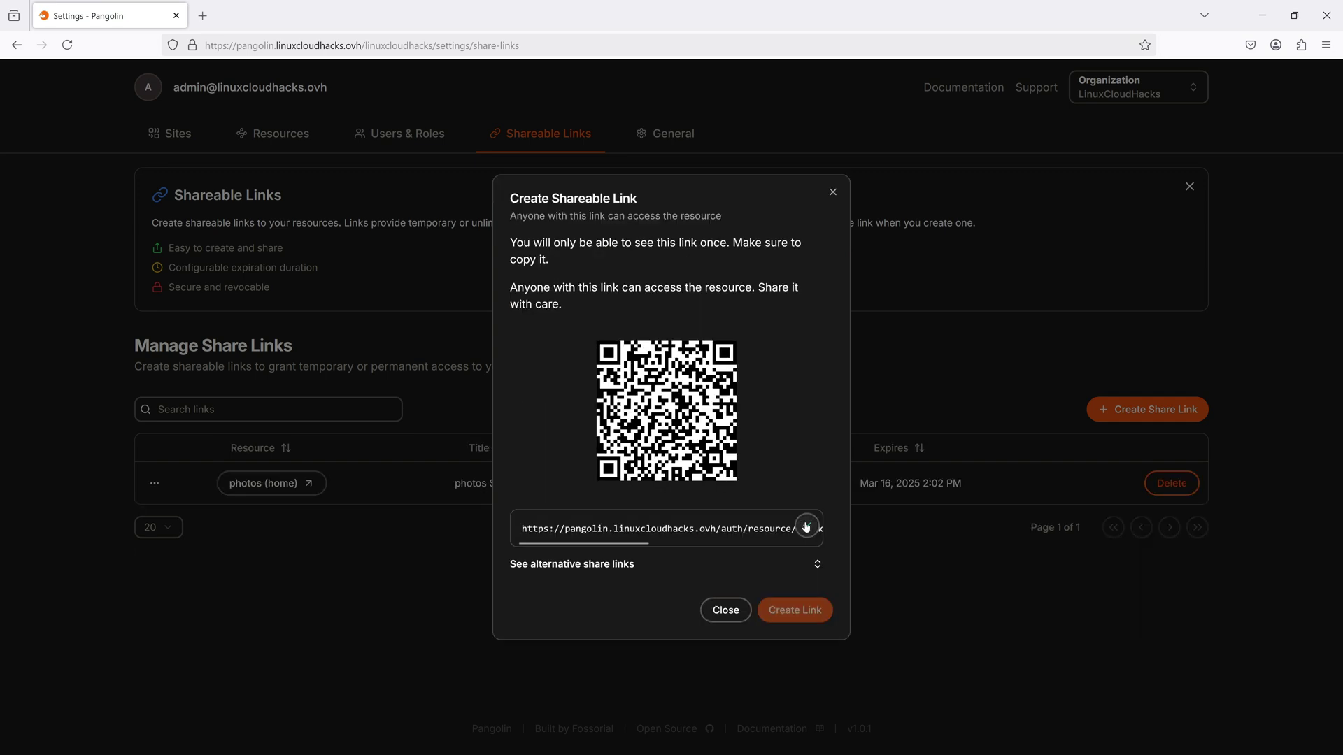
pyautogui.click(726, 609)
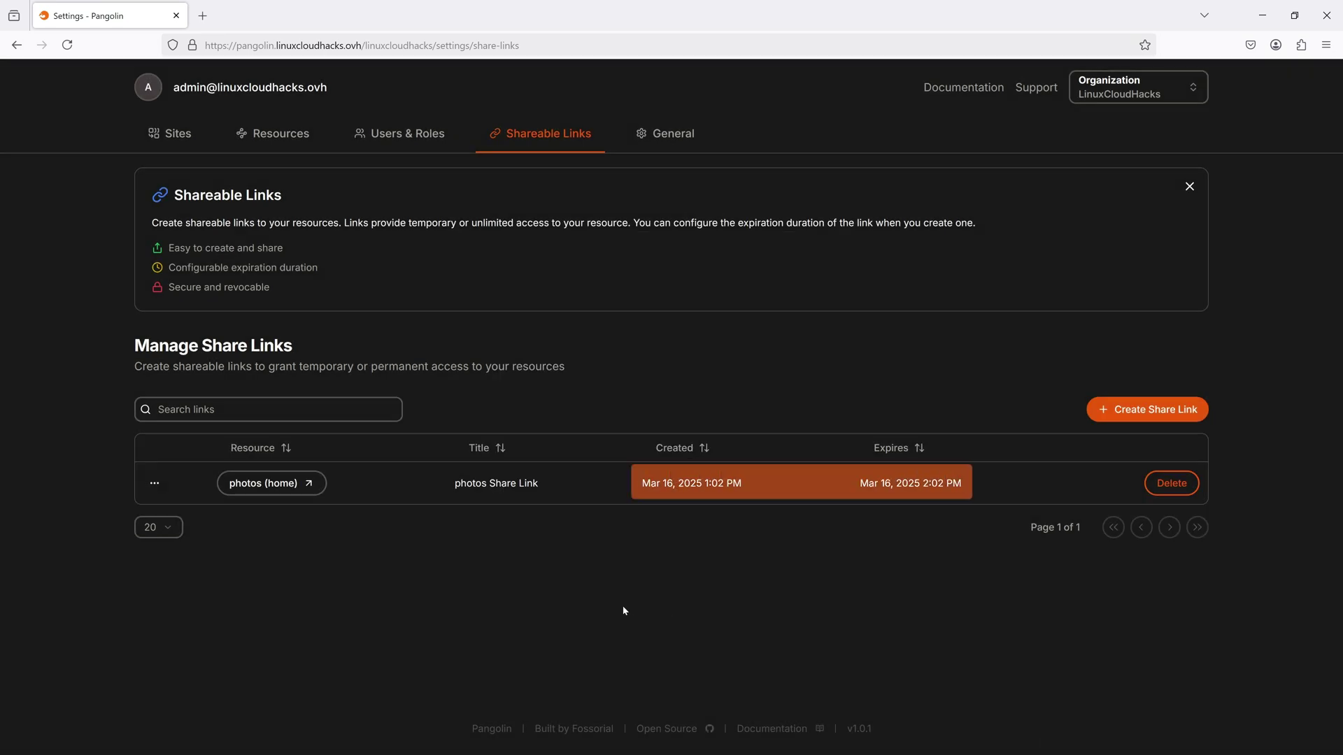
# Open the copied share link in a private window and sign in to PhotoPrism
pyautogui.hotkey('ctrl', 'shift', 'p')
pyautogui.hotkey('ctrl', 'v')
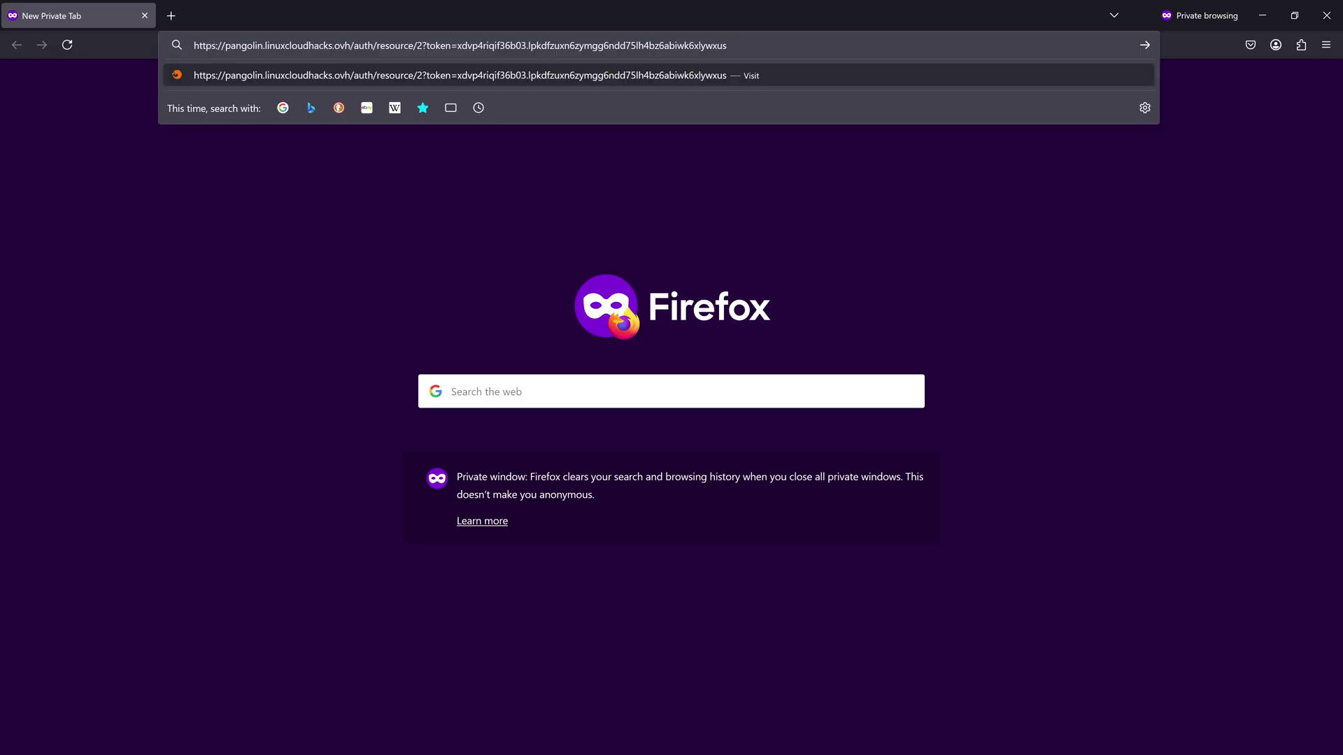
pyautogui.press('Return')
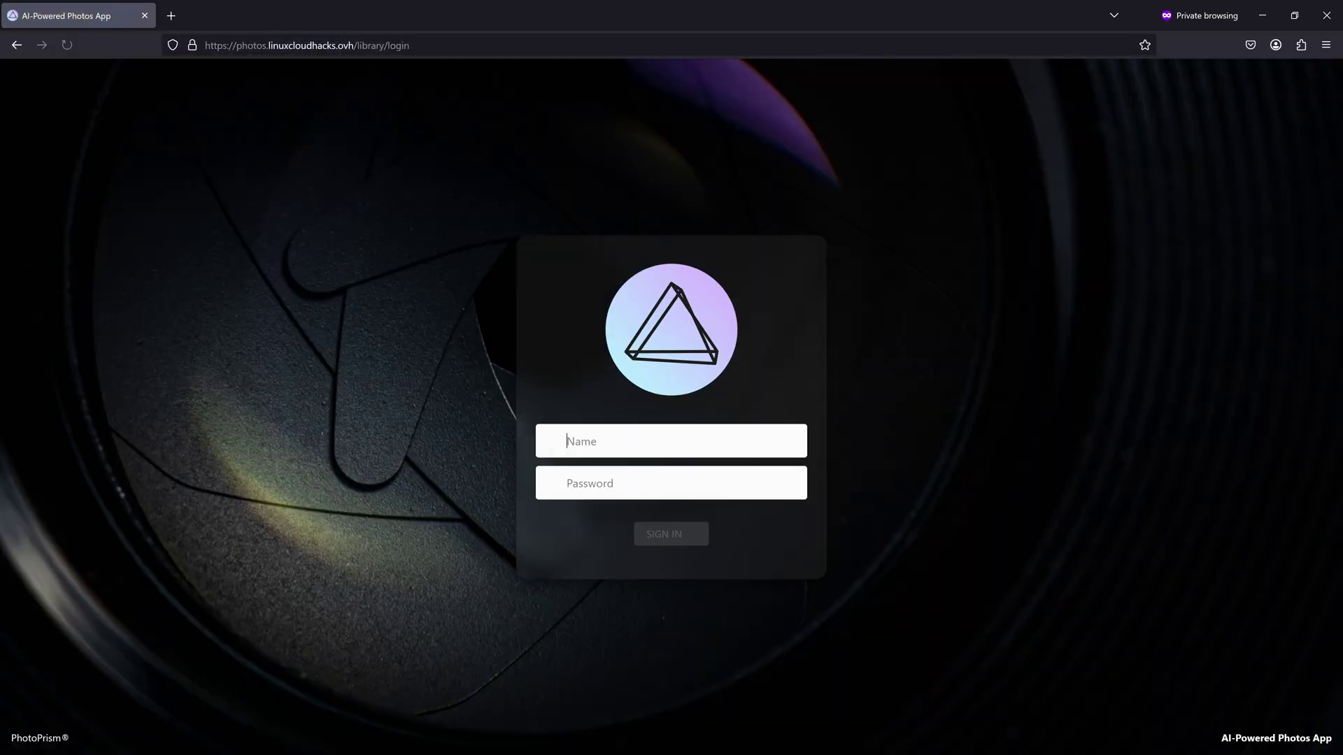
pyautogui.write('admin')
pyautogui.press('Tab')
pyautogui.write('i')
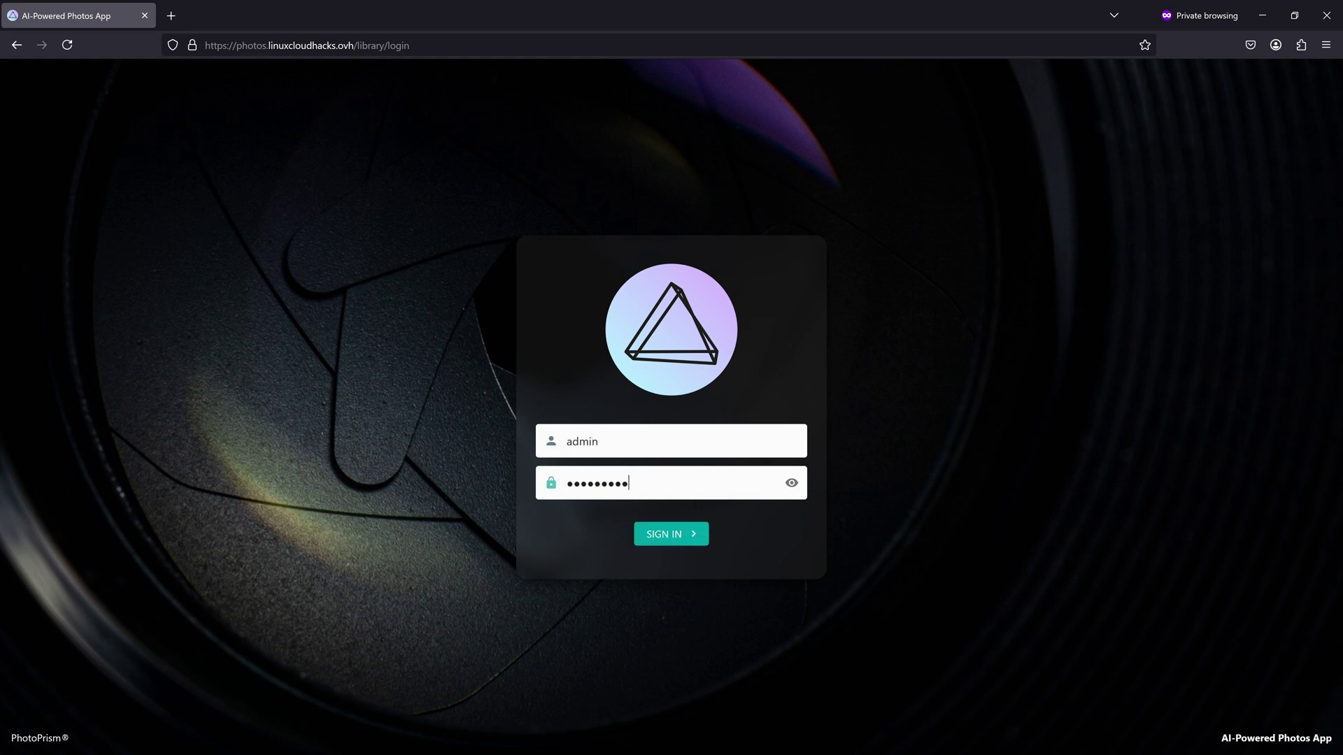
pyautogui.press('Return')
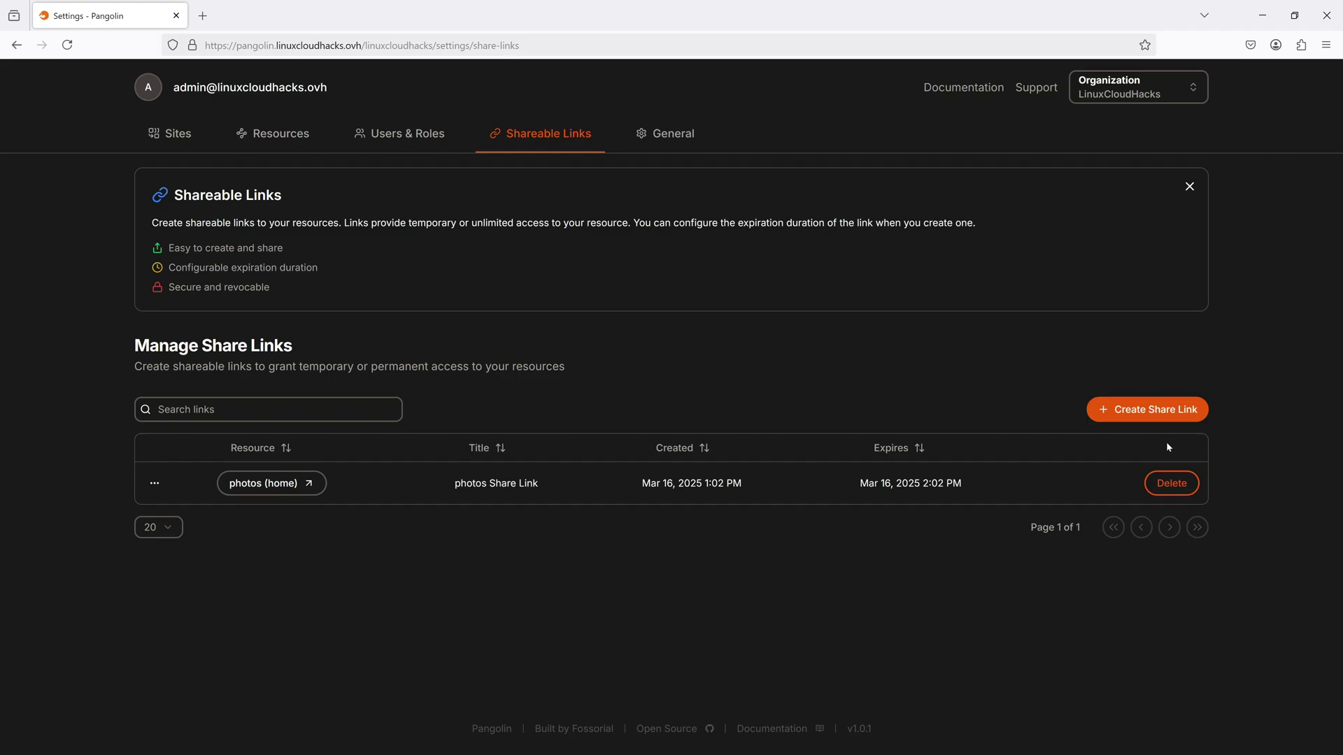
# Delete the photos share link in Pangolin and retry the URL in a new private window
pyautogui.click(1158, 483)
pyautogui.hotkey('ctrl', 'shift', 'p')
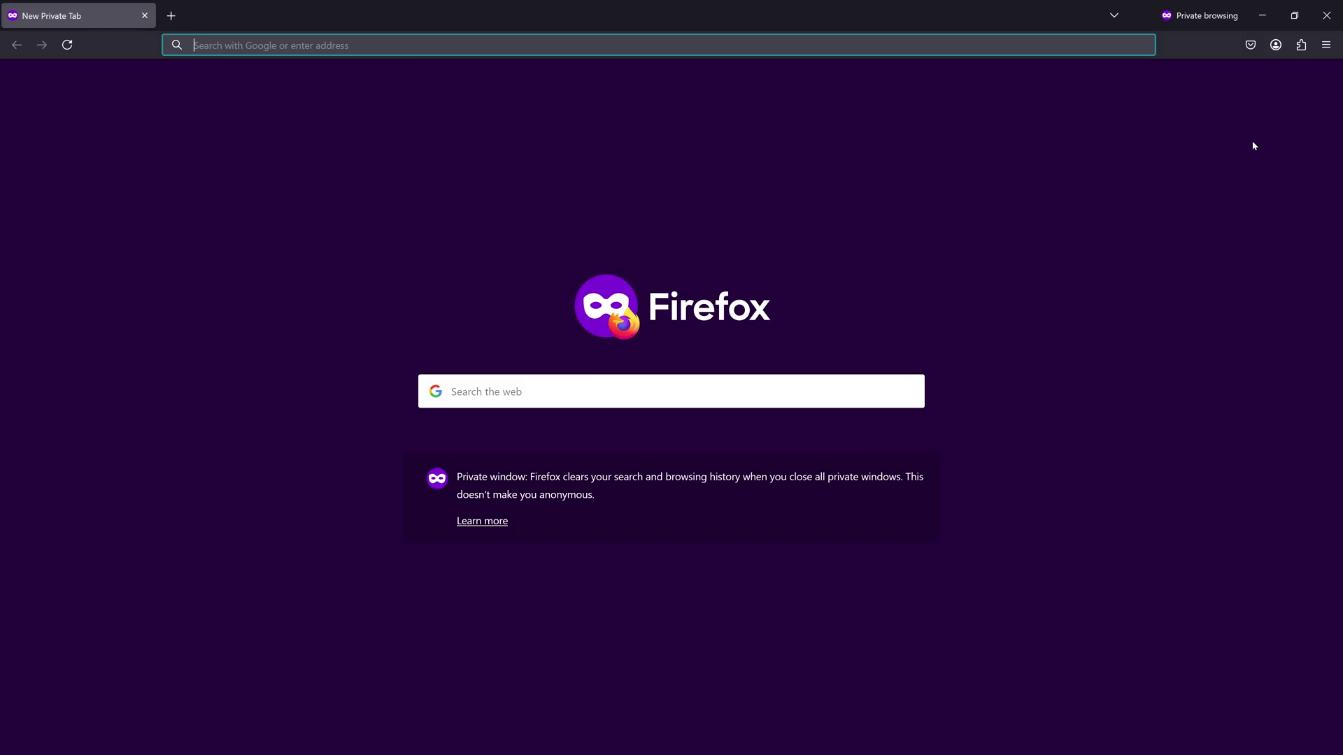
pyautogui.hotkey('ctrl', 'v')
pyautogui.press('Return')
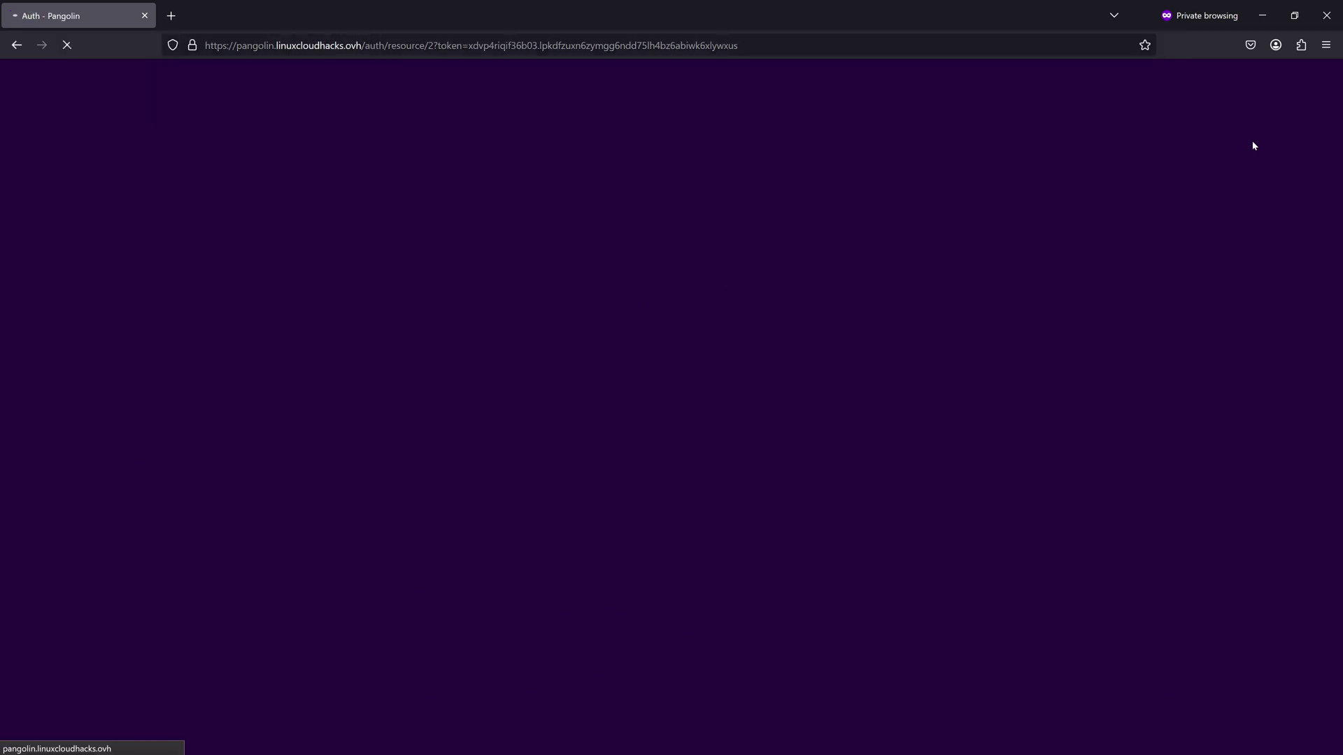
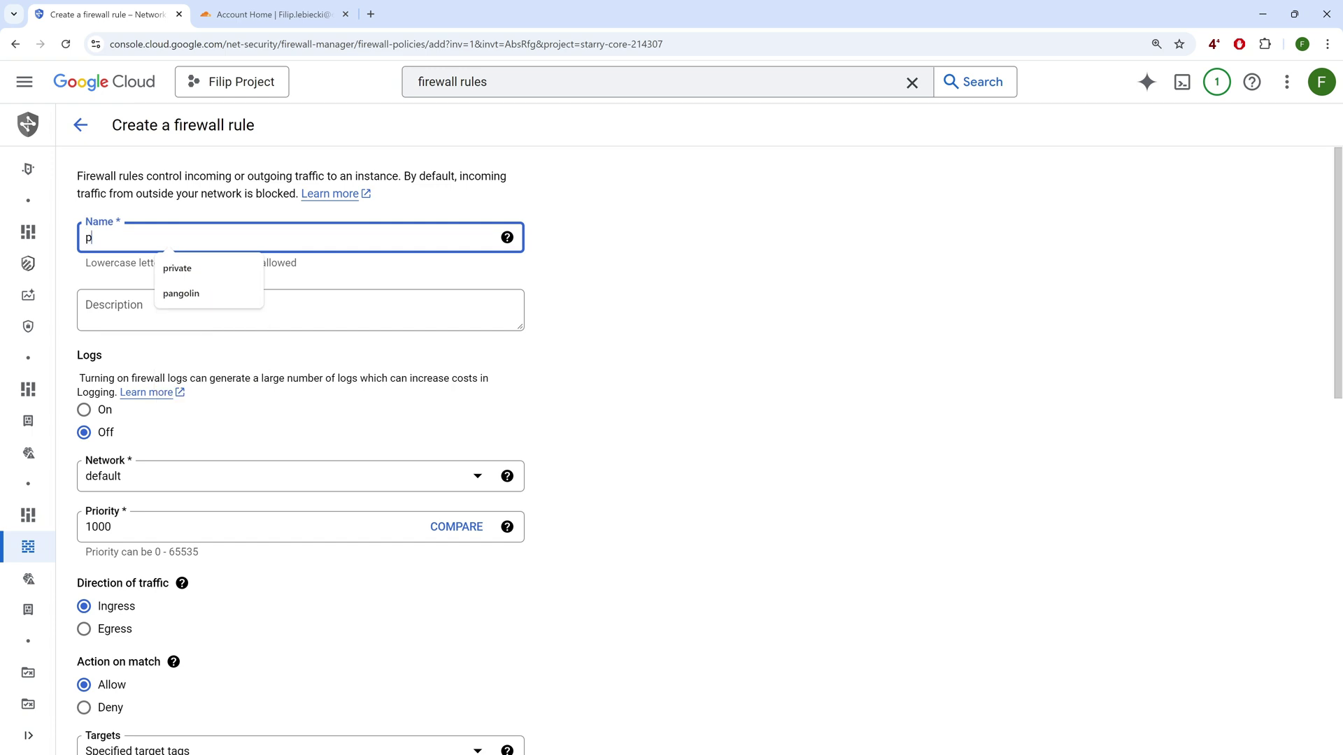
# Give the new firewall rule target tag pangolin and source range 0.0.0.0/0
pyautogui.scroll(-5, 763, 317)
pyautogui.press('Tab')
pyautogui.write('pangolin')
pyautogui.press('Tab')
pyautogui.scroll(-1, 692, 413)
pyautogui.press('Tab')
pyautogui.write('0.0.0.0/0')
pyautogui.press('Tab')
pyautogui.scroll(-4, 654, 413)
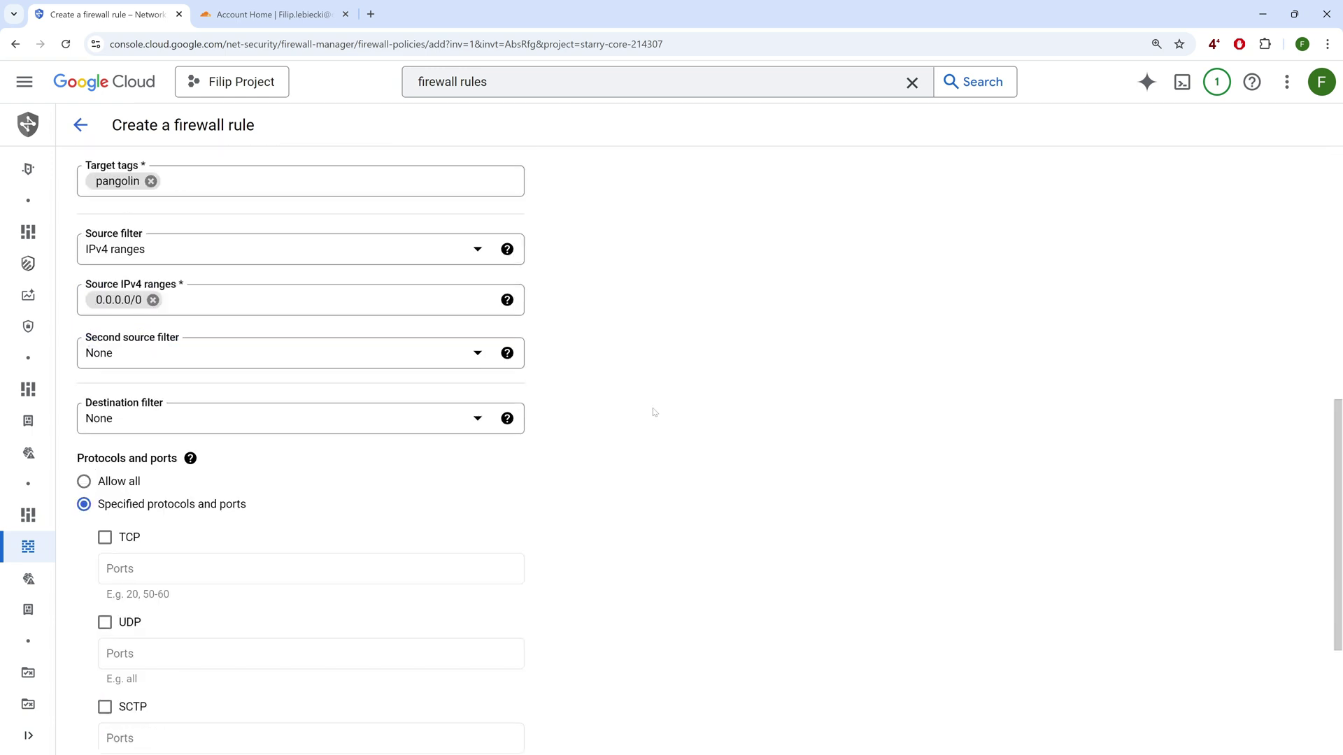
# Allow TCP ports 80,443 and UDP port 51820, then create the rule
pyautogui.click(105, 319)
pyautogui.write('80,443')
pyautogui.click(665, 383)
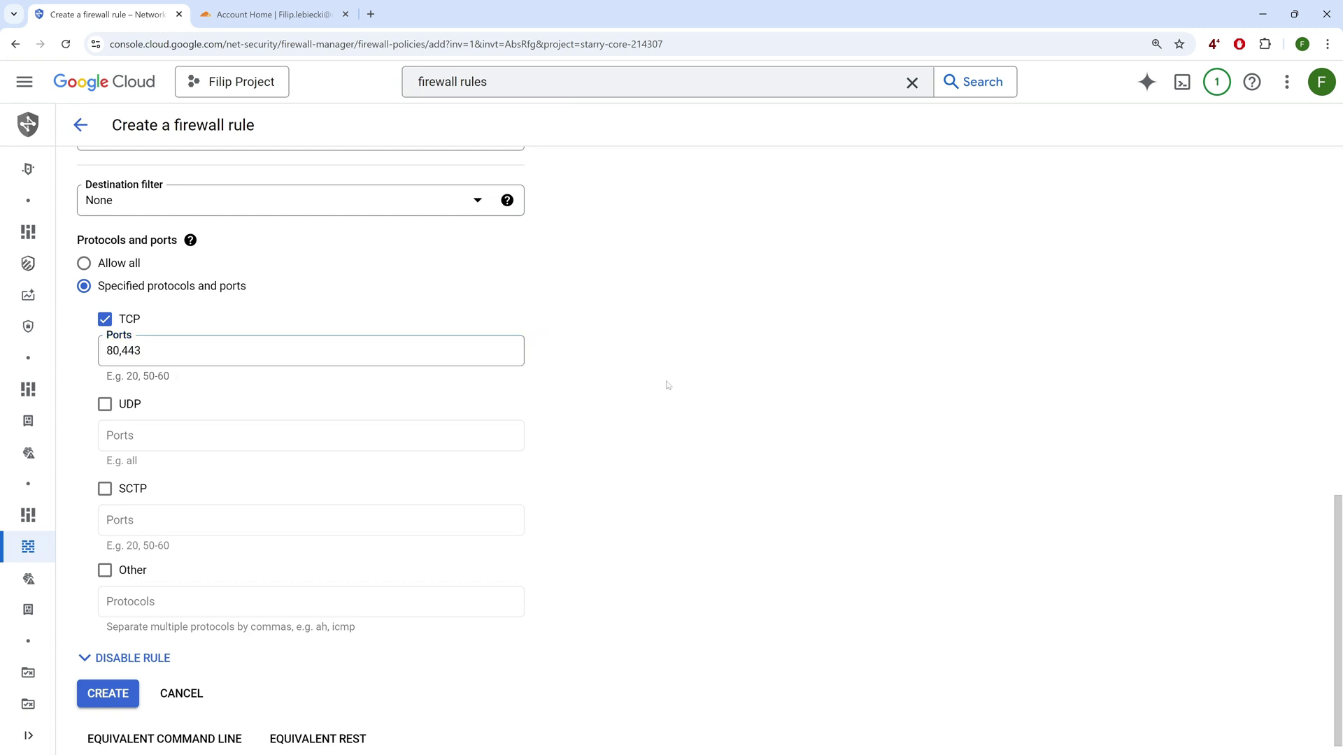
pyautogui.click(105, 406)
pyautogui.press('Tab')
pyautogui.write('5')
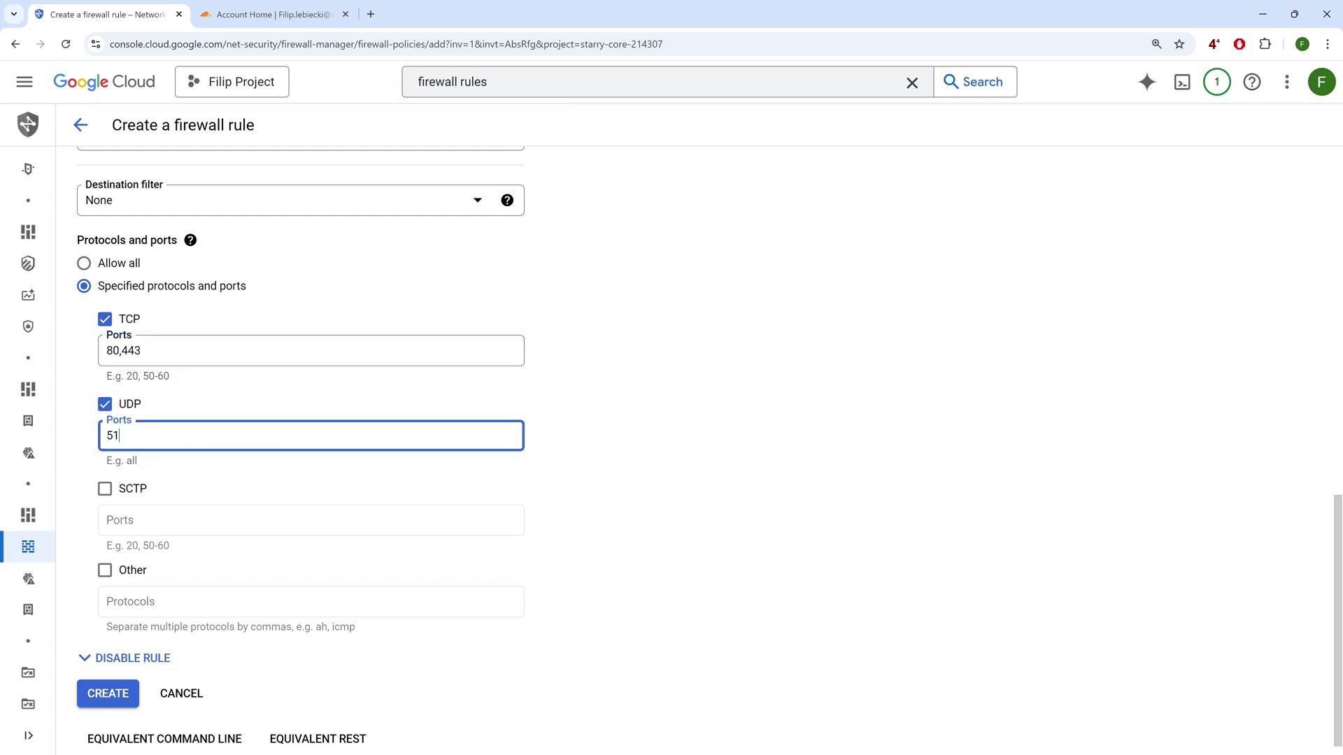
pyautogui.click(723, 518)
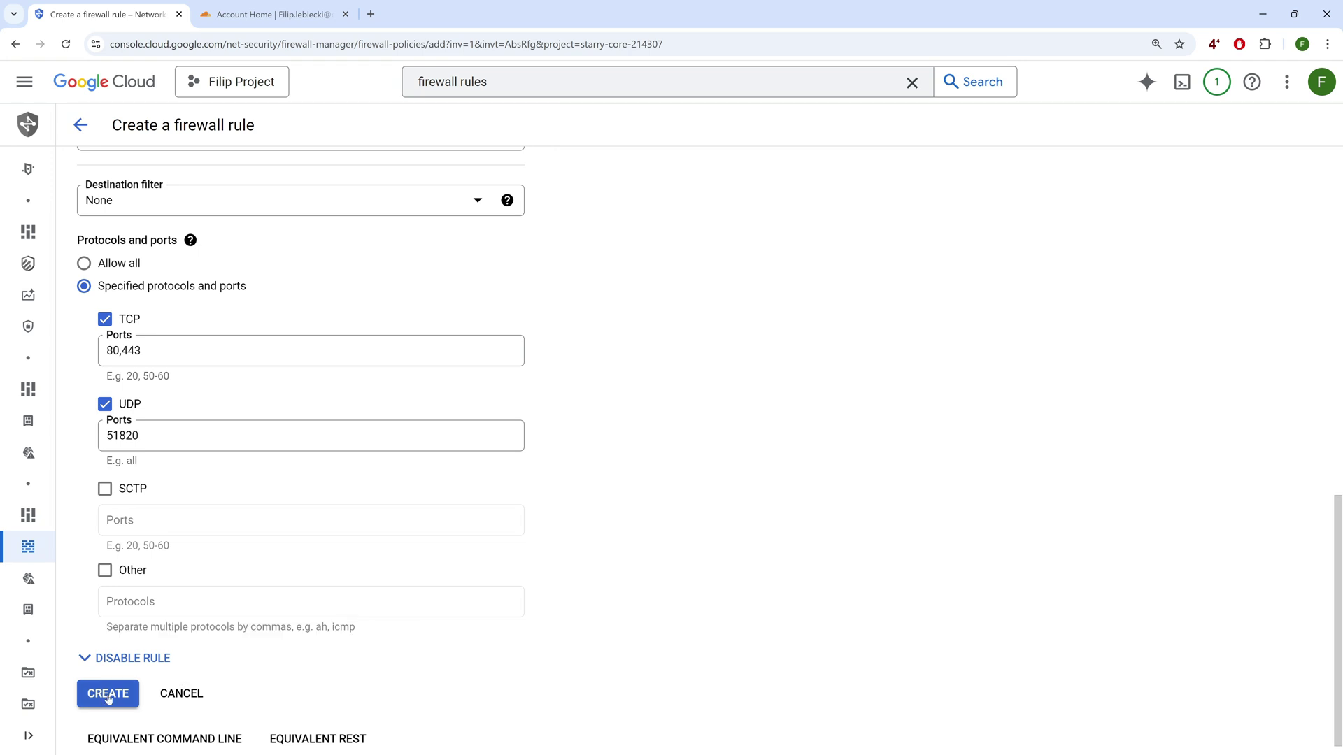
pyautogui.click(109, 695)
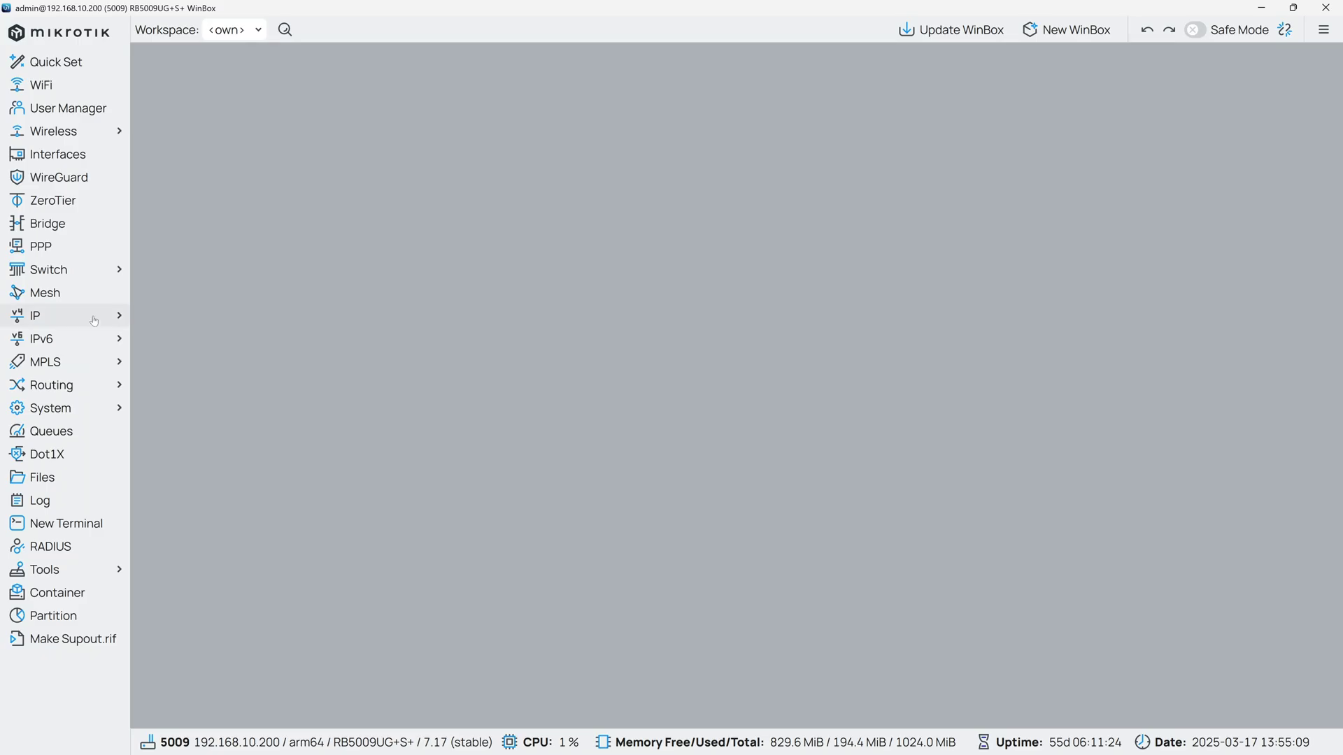
# Open the router's firewall NAT rules and inspect the TCP port 80 dst-nat forward
pyautogui.click(35, 316)
pyautogui.click(150, 470)
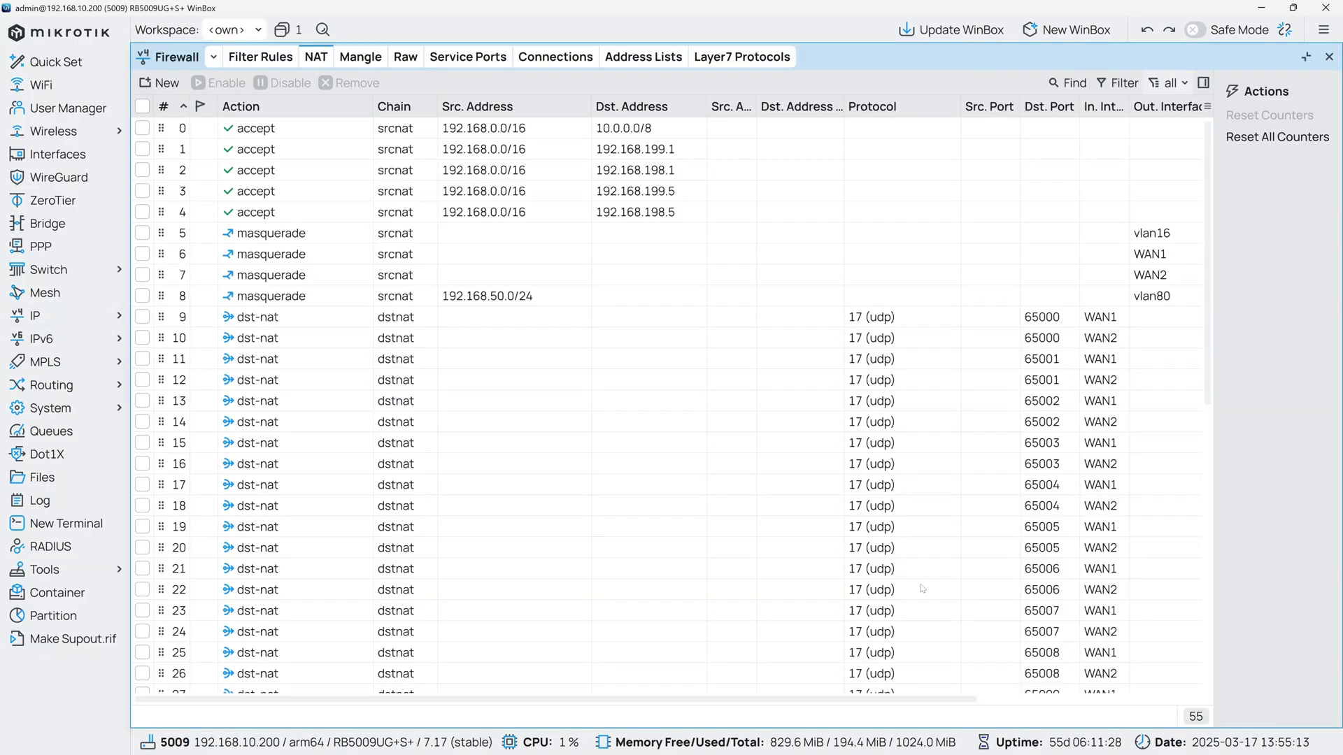
pyautogui.scroll(-10, 922, 588)
pyautogui.doubleClick(785, 642)
pyautogui.scroll(-5, 488, 503)
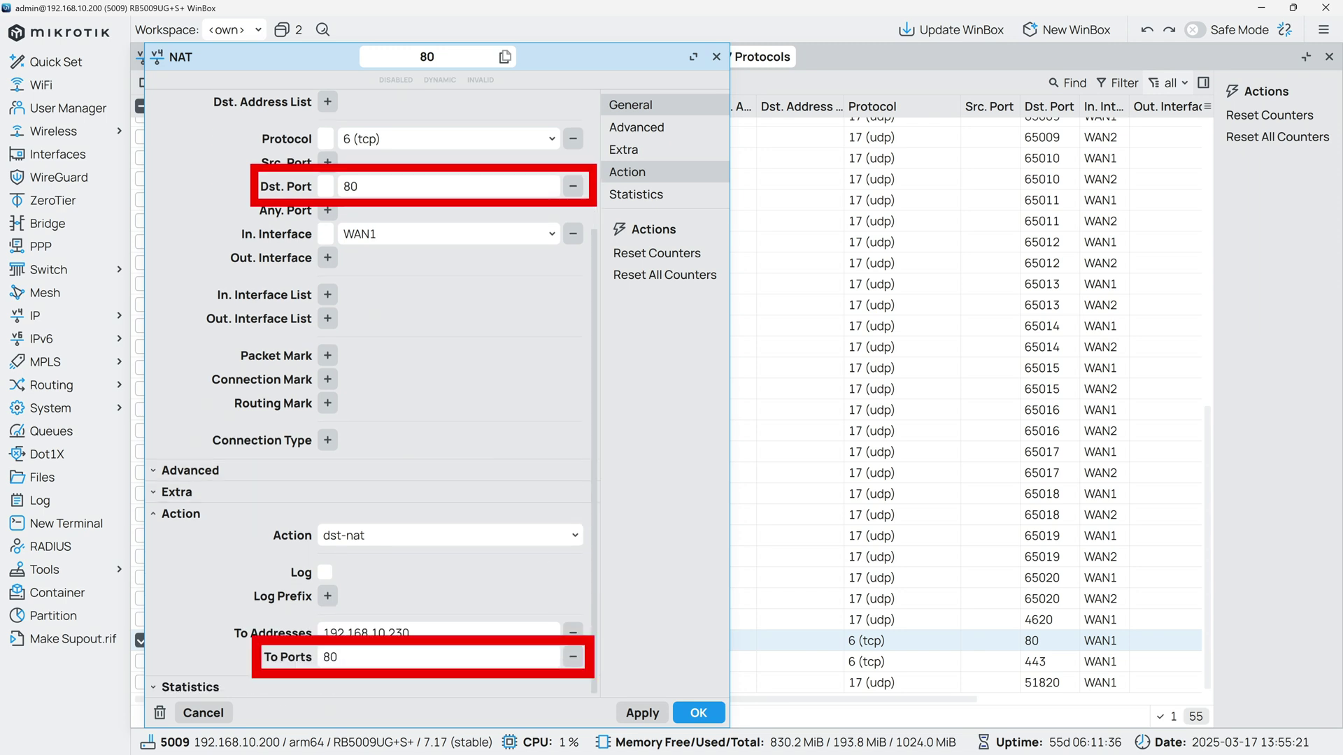
pyautogui.click(698, 713)
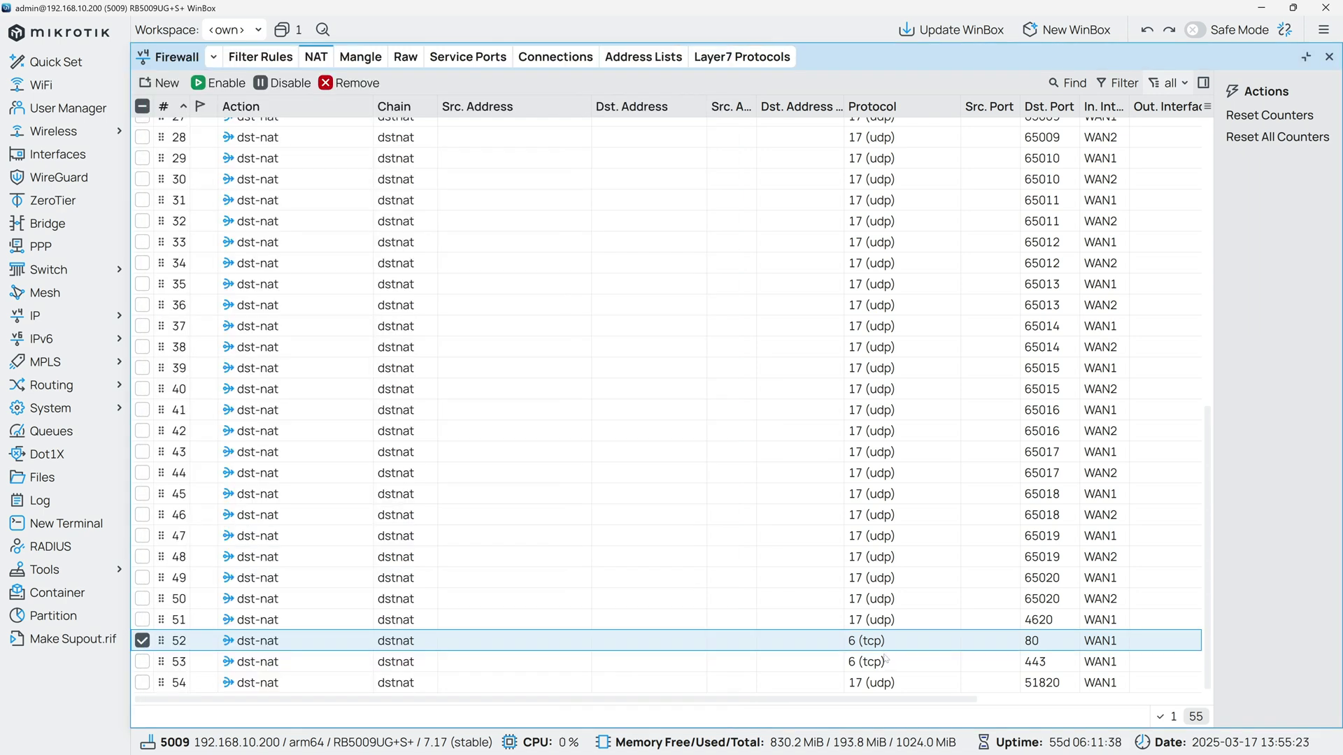
# Inspect the TCP 443 and UDP 51820 forwards to 192.168.10.230
pyautogui.doubleClick(885, 660)
pyautogui.scroll(-3, 484, 380)
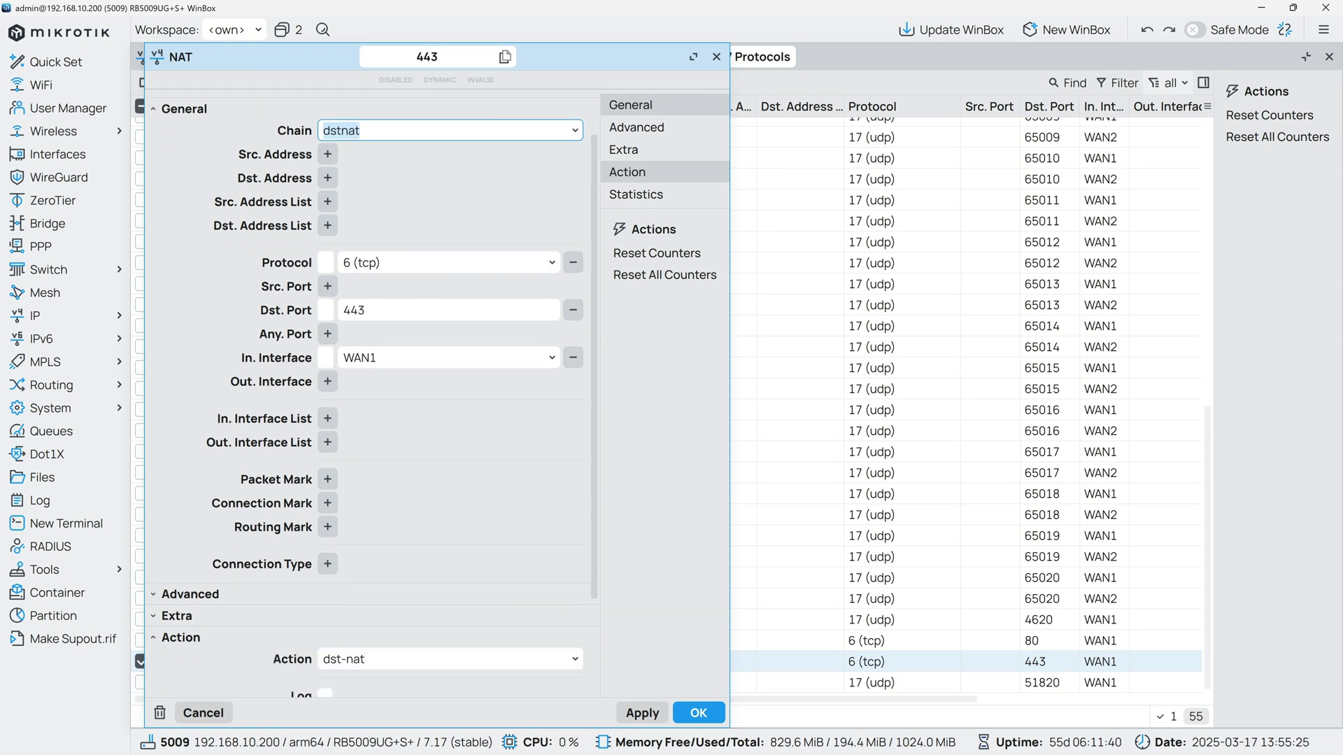
pyautogui.click(699, 713)
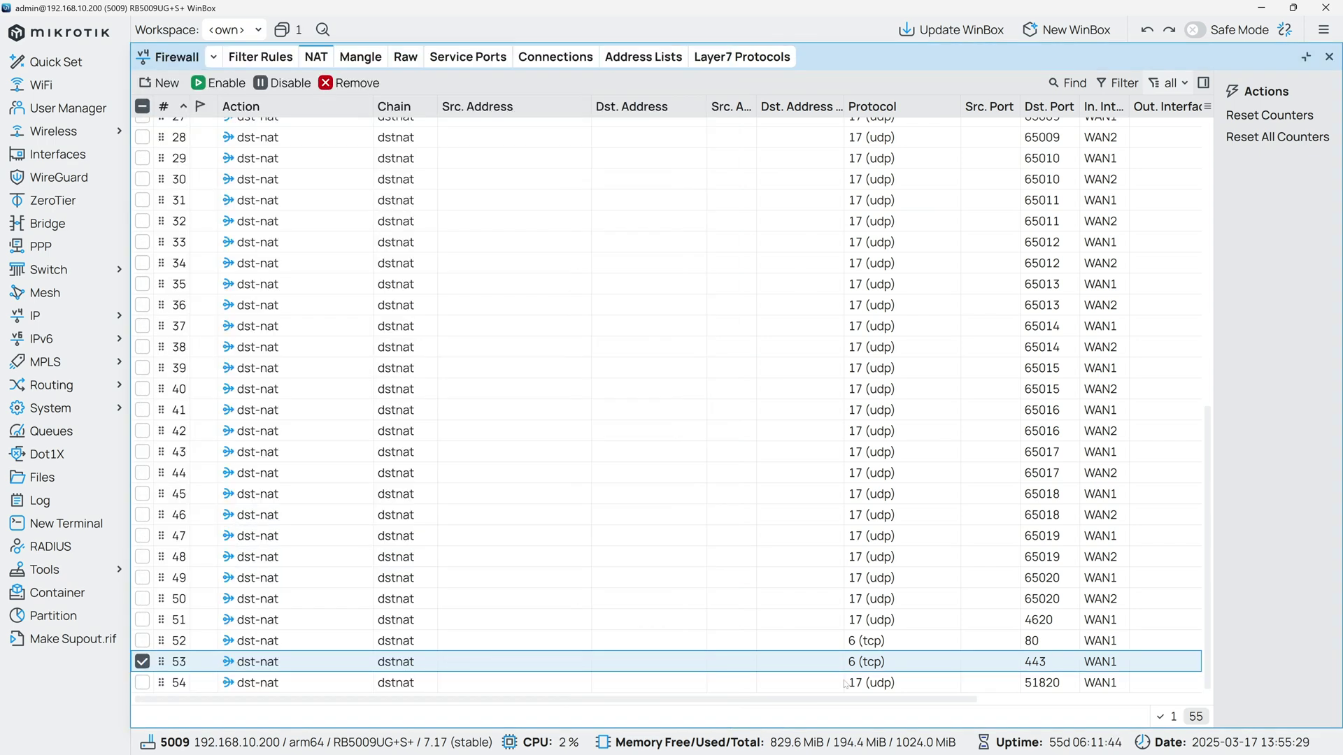
pyautogui.doubleClick(846, 682)
pyautogui.scroll(-3, 436, 418)
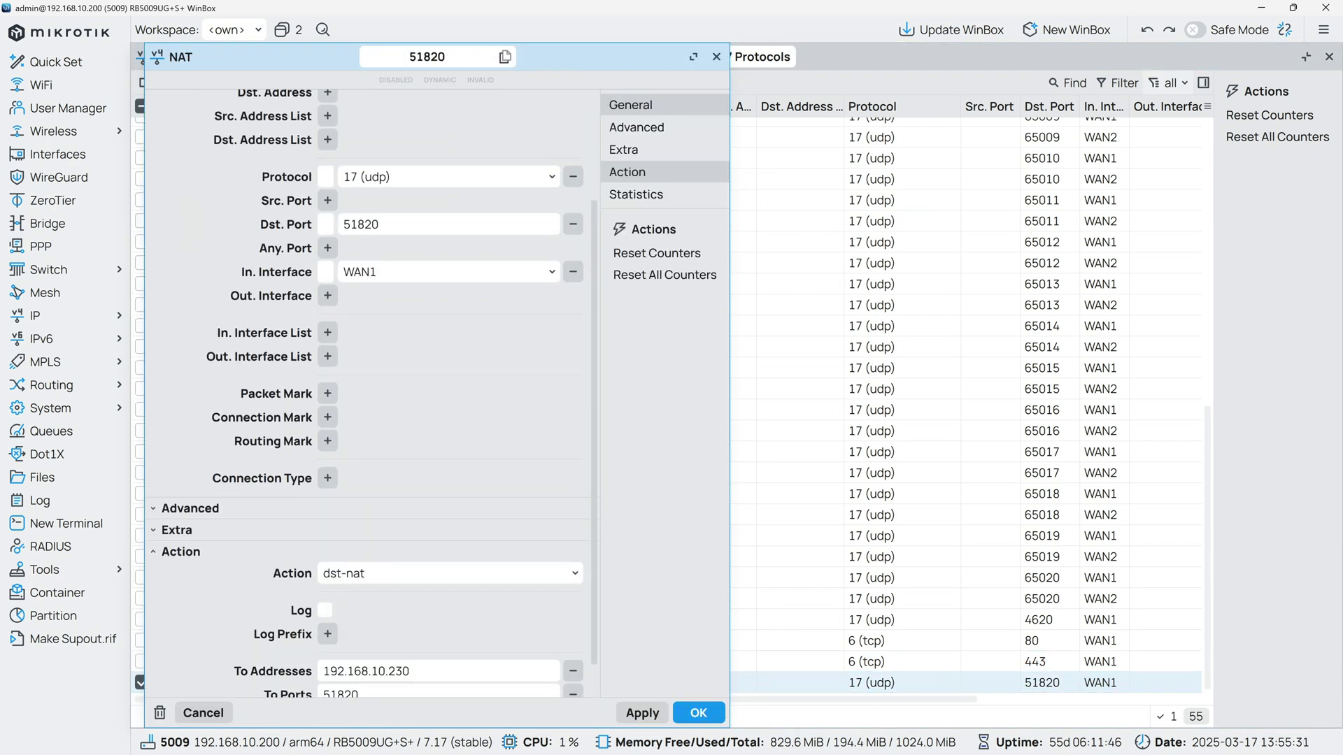
pyautogui.scroll(-1, 368, 393)
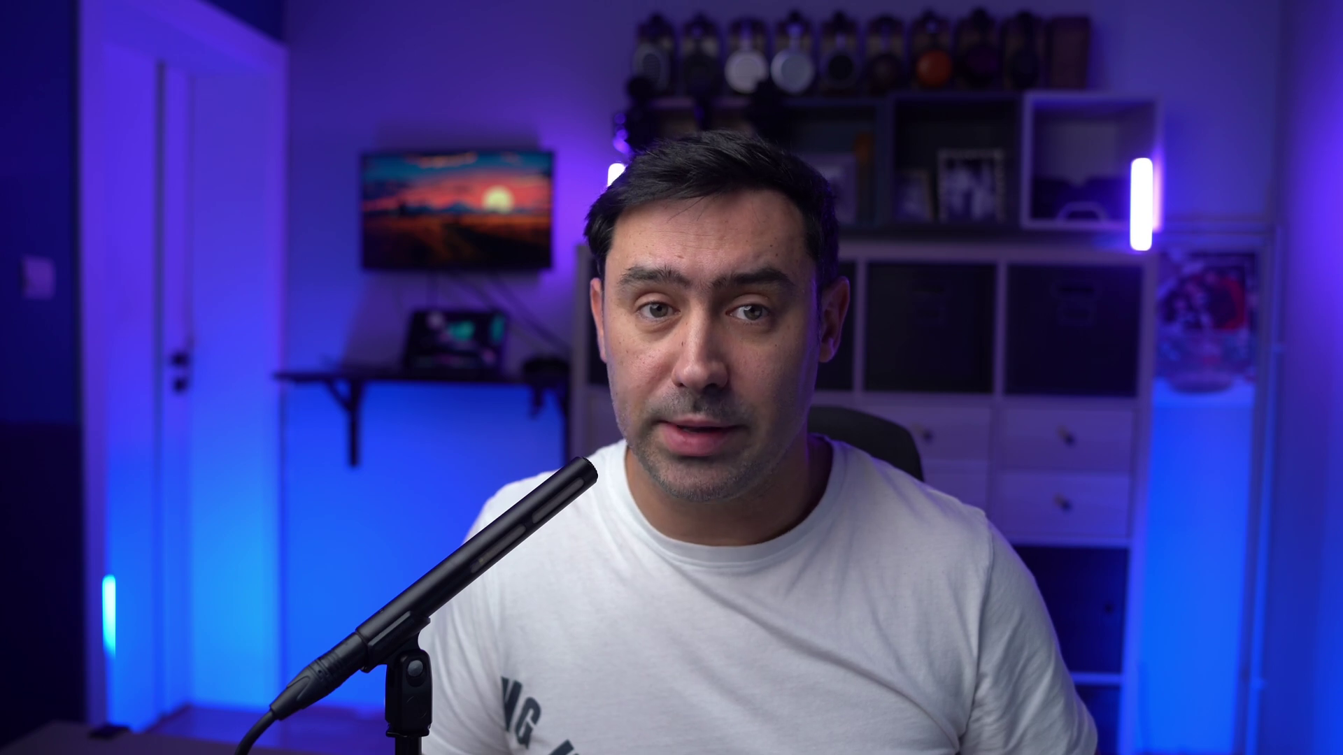
# Run curl -4 ifconfig.me and select the printed public IPv4 address
pyautogui.write('c')
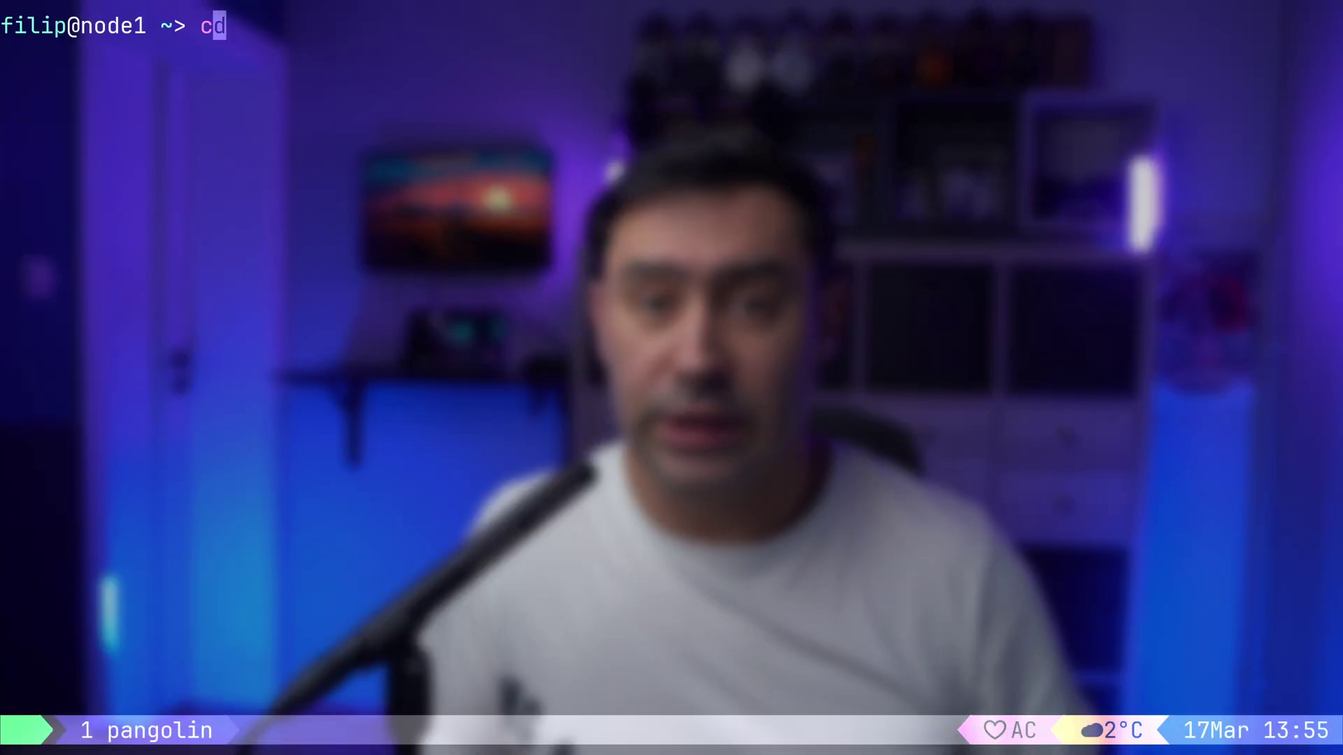
pyautogui.write('url -4 ifconfig.me')
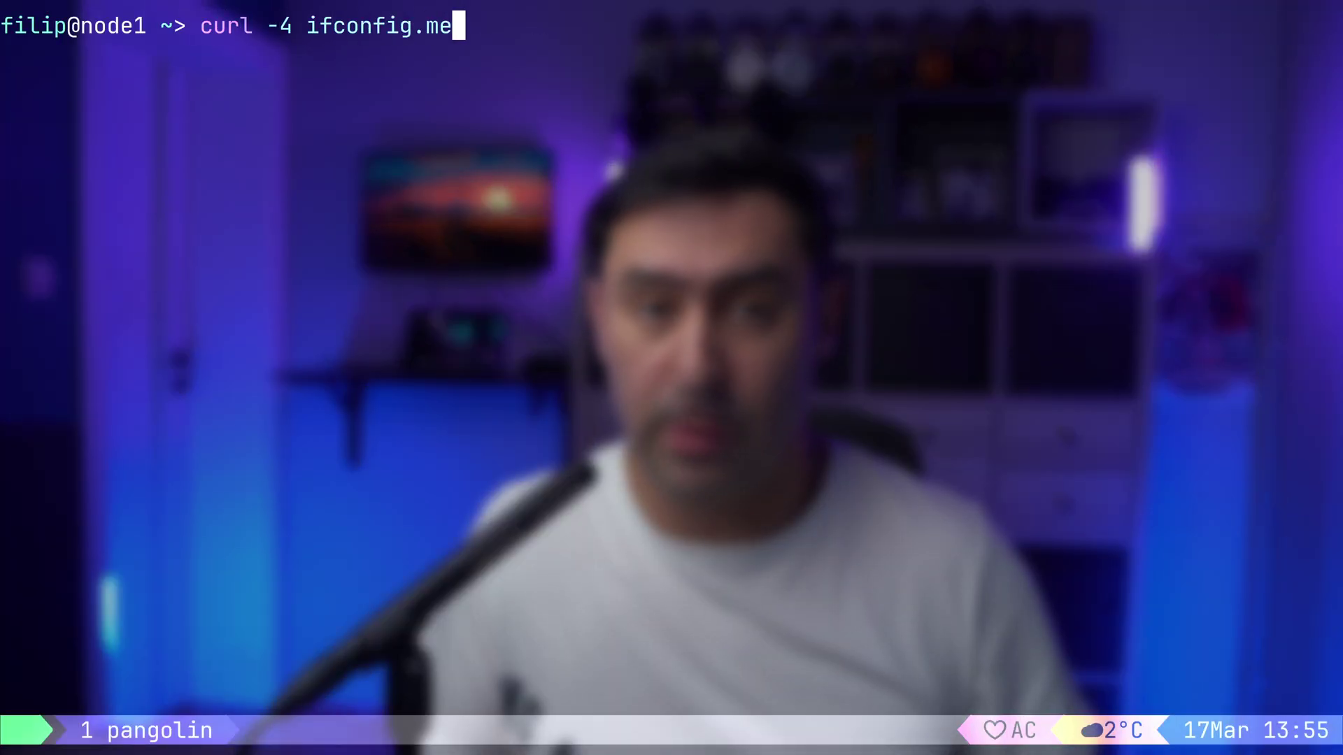
pyautogui.press('Return')
pyautogui.moveTo(2, 55); pyautogui.dragTo(144, 58)
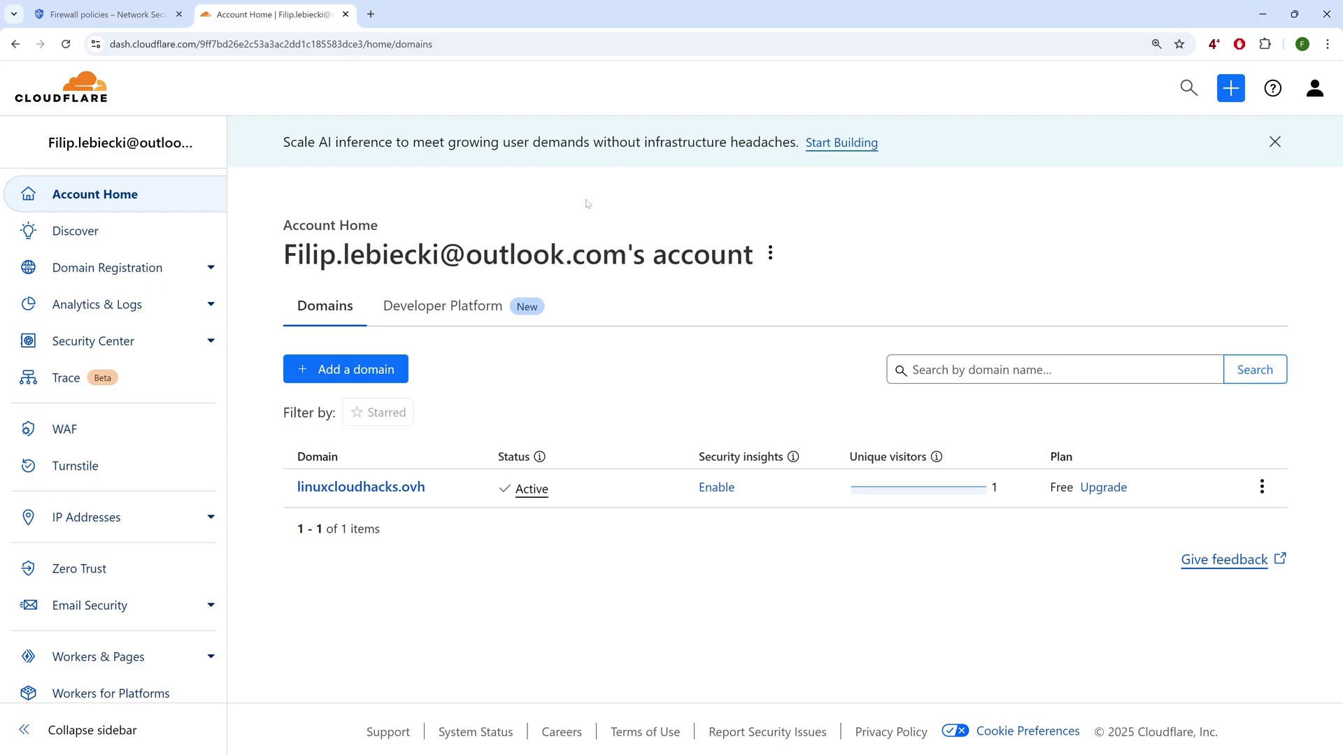
# Add a DNS-only A record @ for linuxcloudhacks.ovh pointing to the server's public IP
pyautogui.click(367, 486)
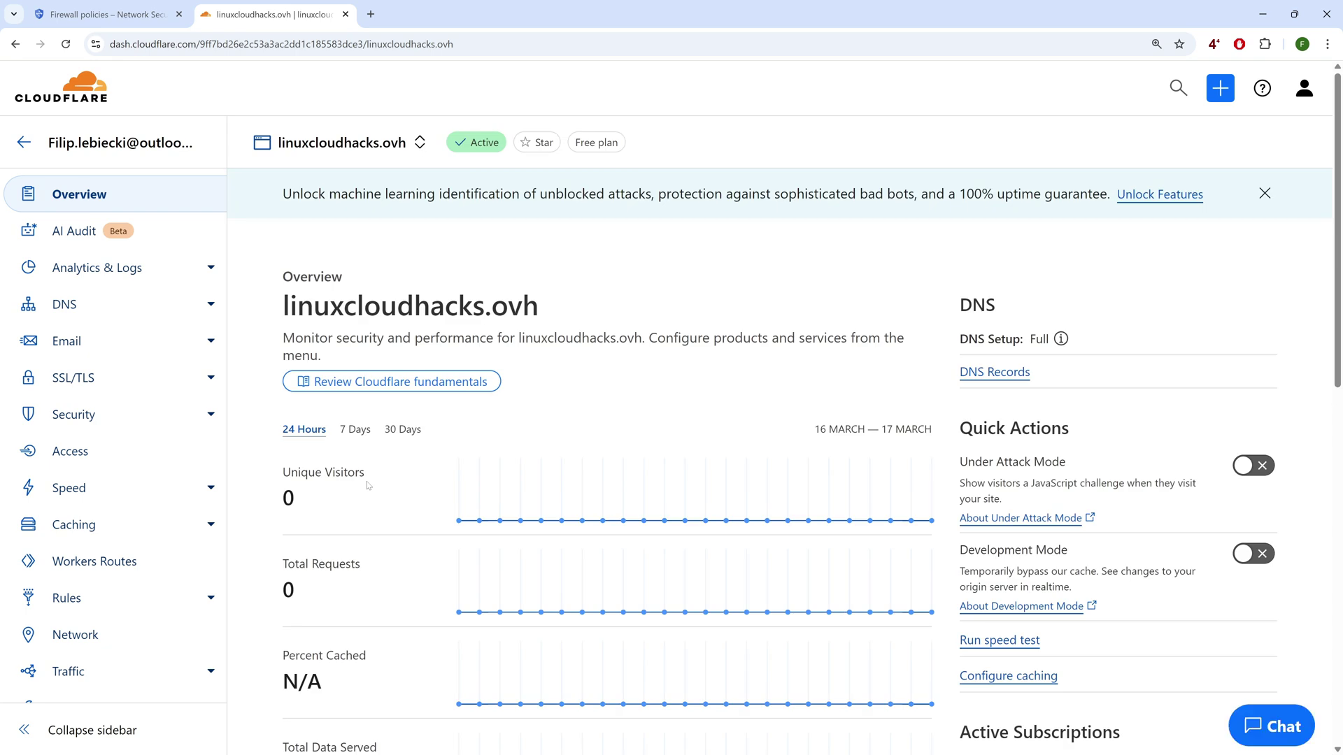
pyautogui.click(74, 308)
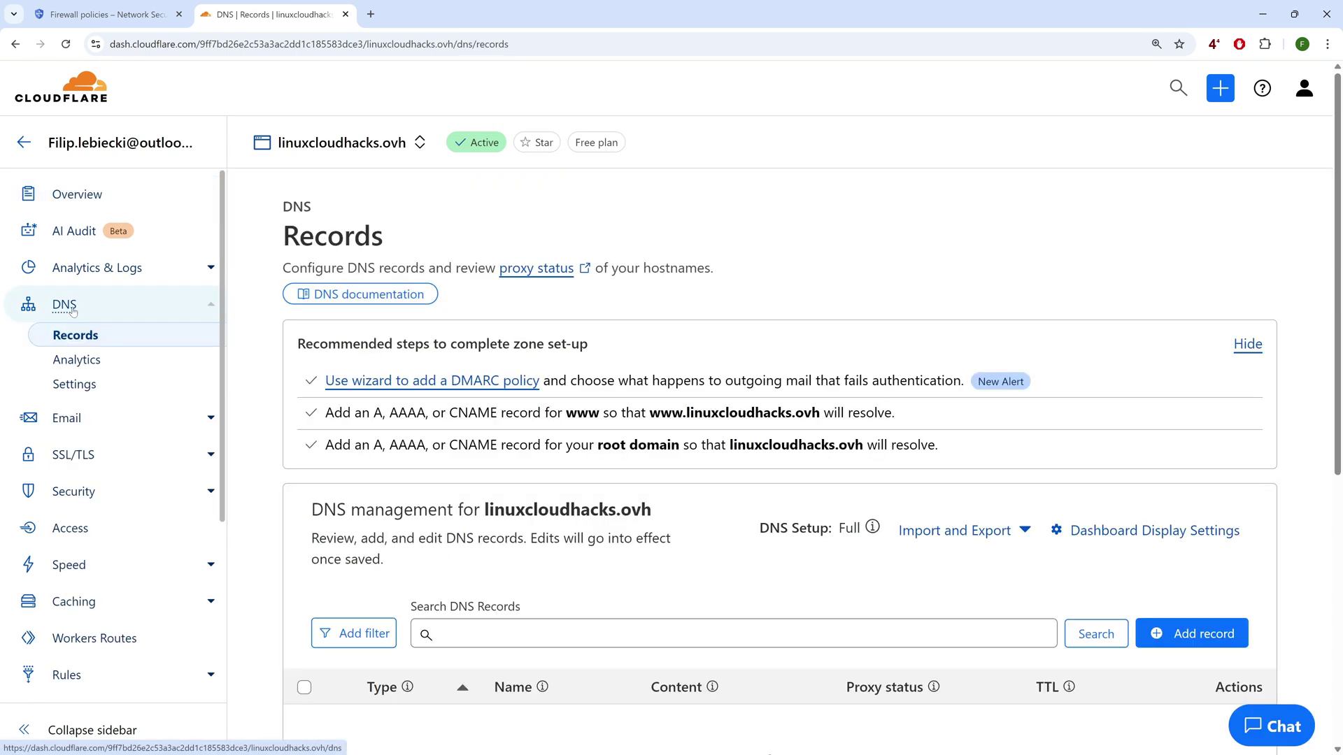
pyautogui.scroll(-3, 751, 318)
pyautogui.click(1207, 417)
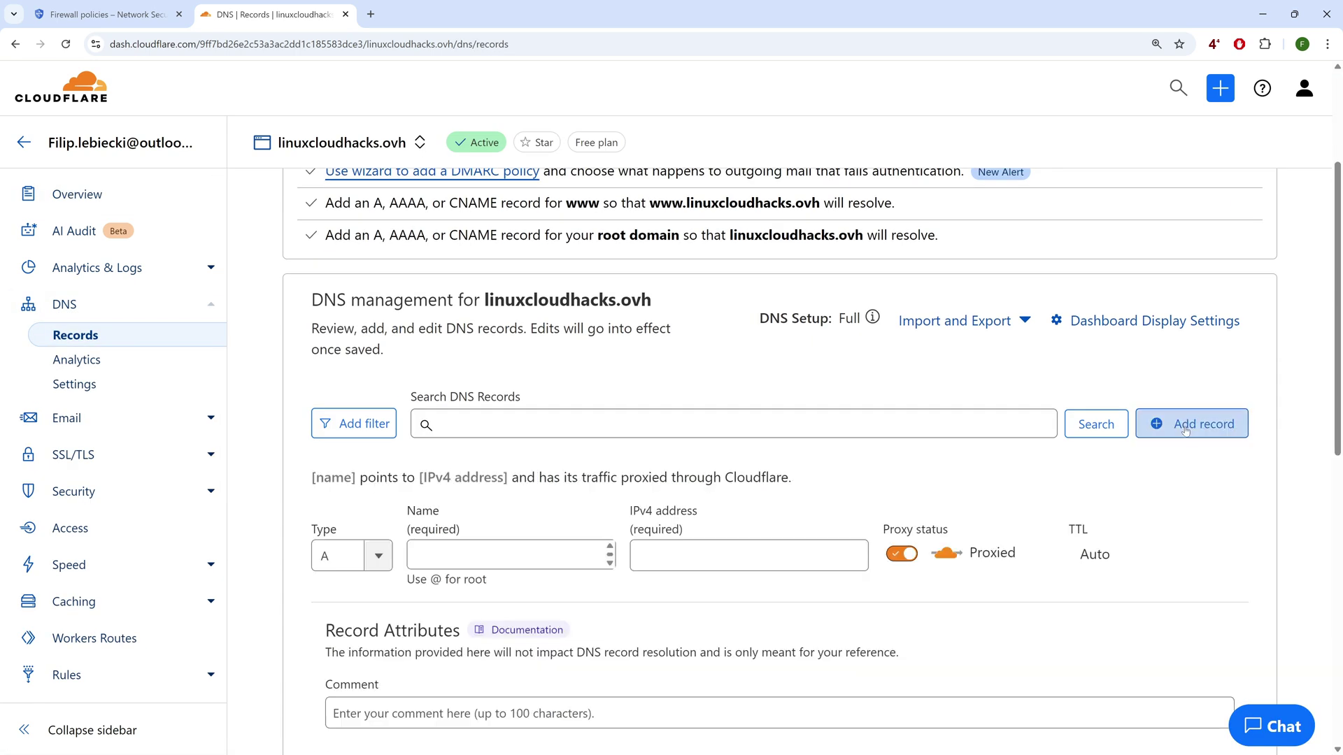
pyautogui.click(902, 554)
pyautogui.scroll(-1, 902, 559)
pyautogui.click(503, 485)
pyautogui.write('@')
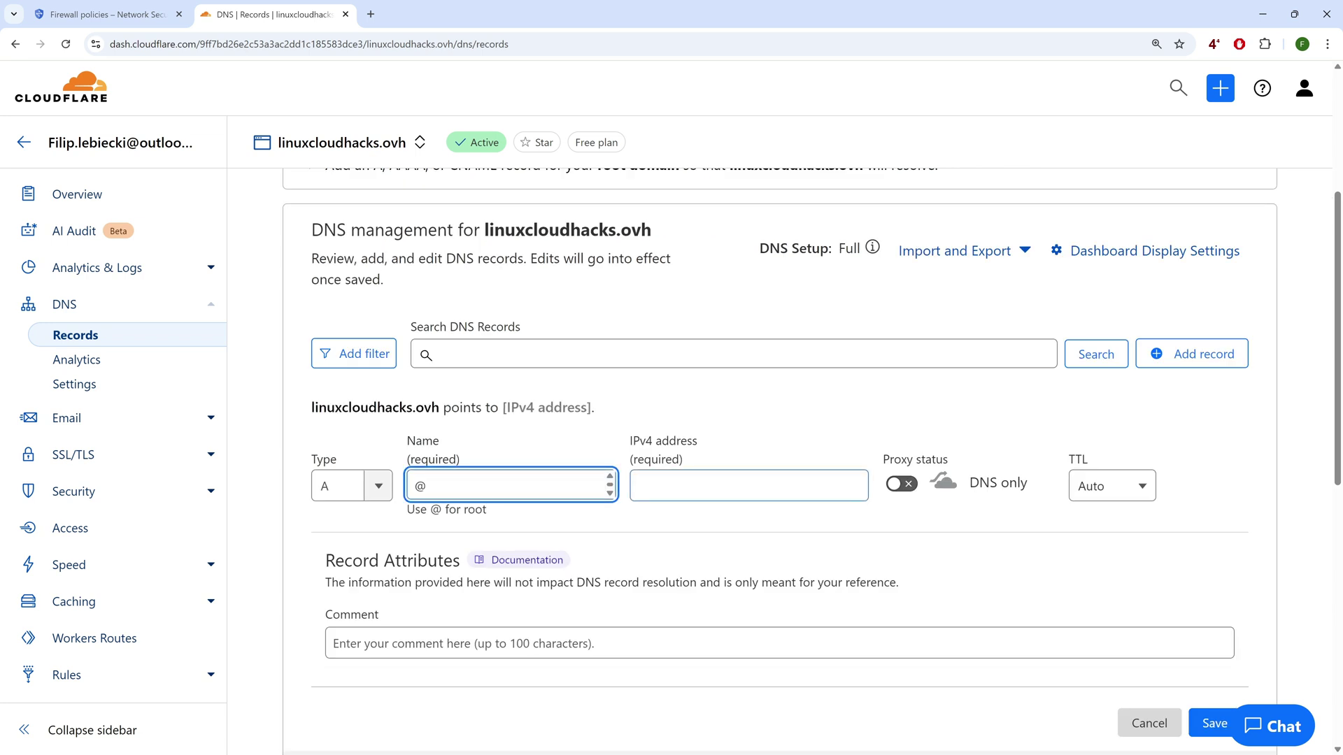
pyautogui.press('Tab')
pyautogui.write('83.68.95.176')
pyautogui.click(1215, 723)
# Add a DNS-only wildcard A record * pointing to 83.68.95.176
pyautogui.click(1198, 349)
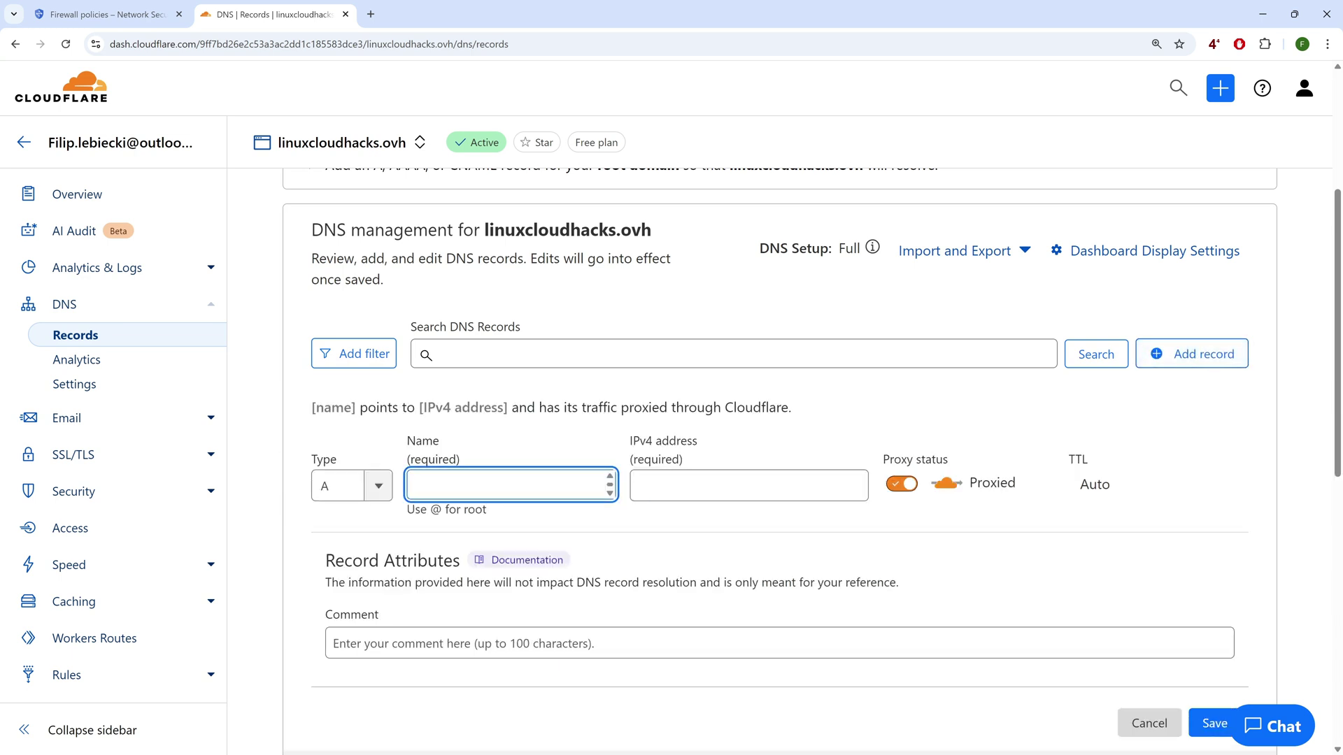
pyautogui.write('*')
pyautogui.click(699, 486)
pyautogui.click(727, 542)
pyautogui.click(901, 484)
pyautogui.click(1210, 724)
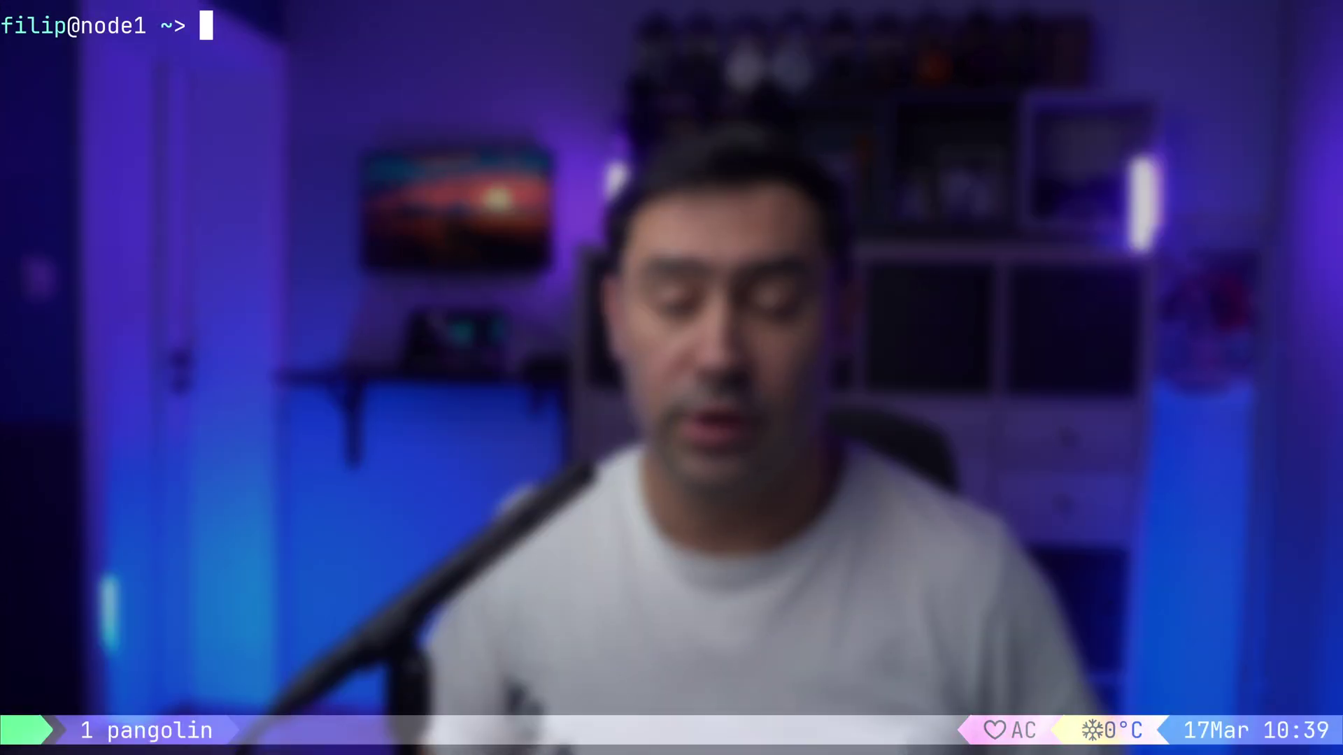
# Download the Pangolin installer and run it with sudo
pyautogui.write('wget -O installer "https://github.com/fosrl/pangolin/releases/download/1.0.1/installer_linux_$(uname -m | sed \'s/x86_64/amd64/;s/aarch64/arm64/\')" && chmod +x ./installer')
pyautogui.press('Return')
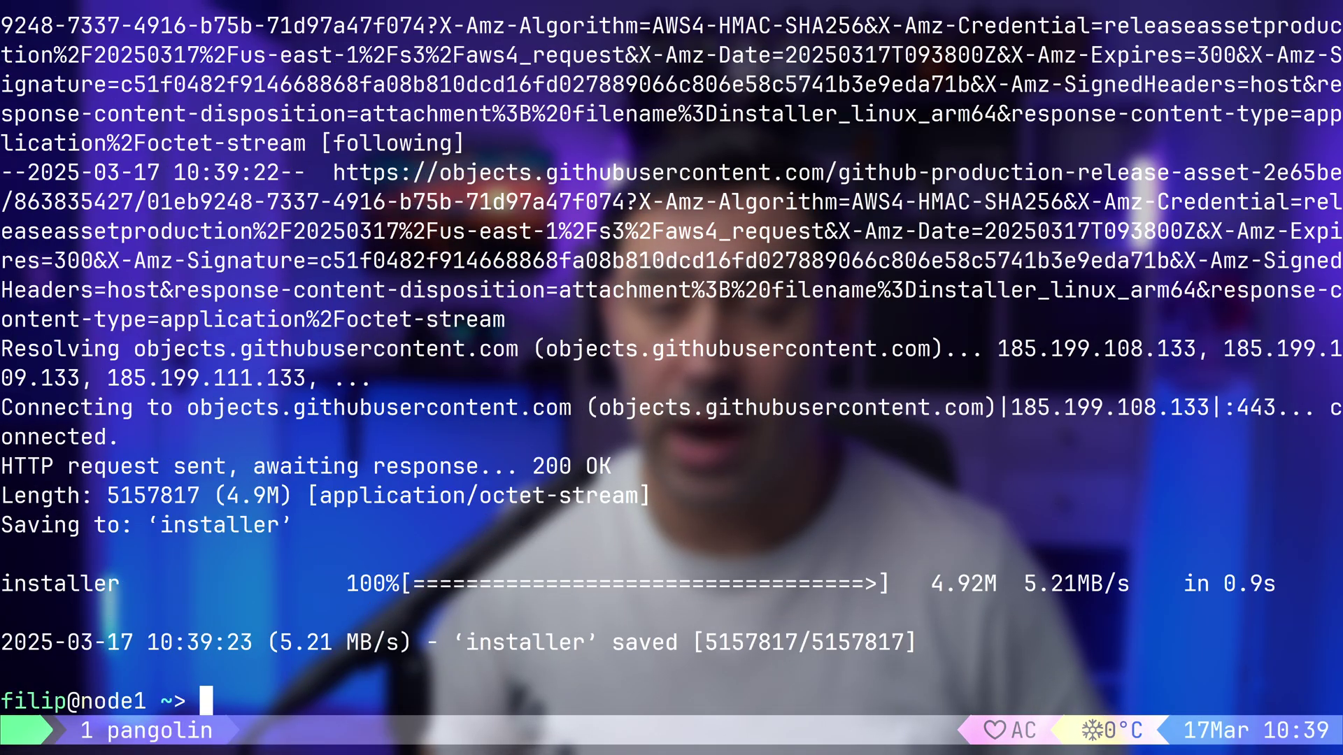
pyautogui.hotkey('ctrl', 'l')
pyautogui.write('sudo')
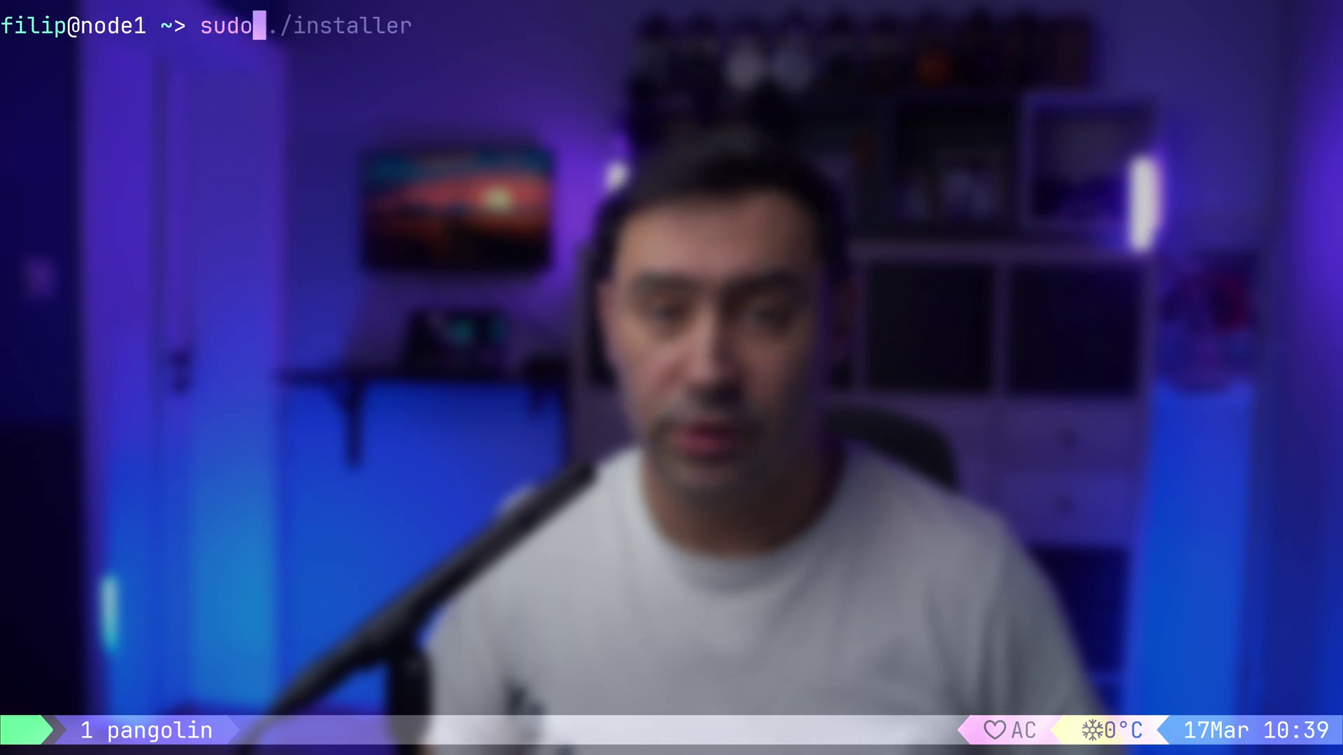
pyautogui.press('Right')
pyautogui.press('Return')
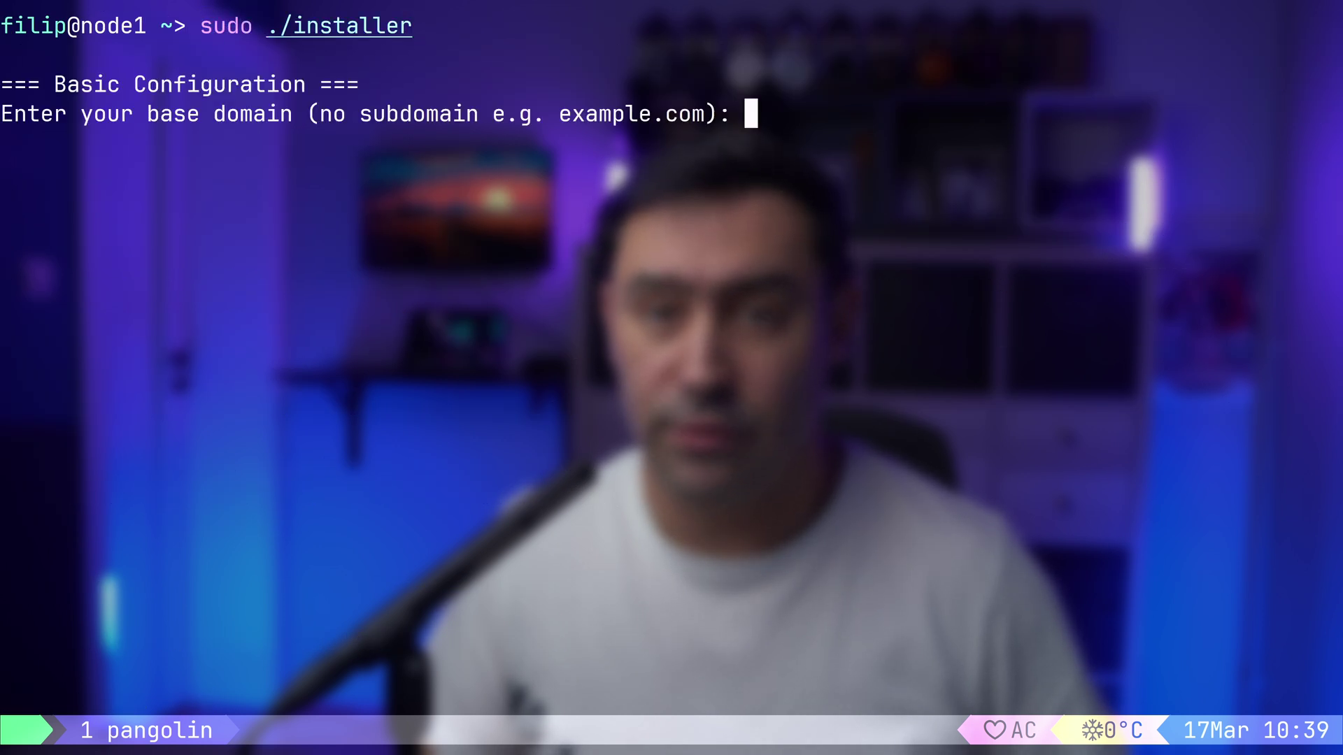
# Set base domain linuxcloudhacks.ovh, keep the default dashboard domain, and enter the certificate e-mail
pyautogui.write('linuxcloudhacks.ovh')
pyautogui.press('Return')
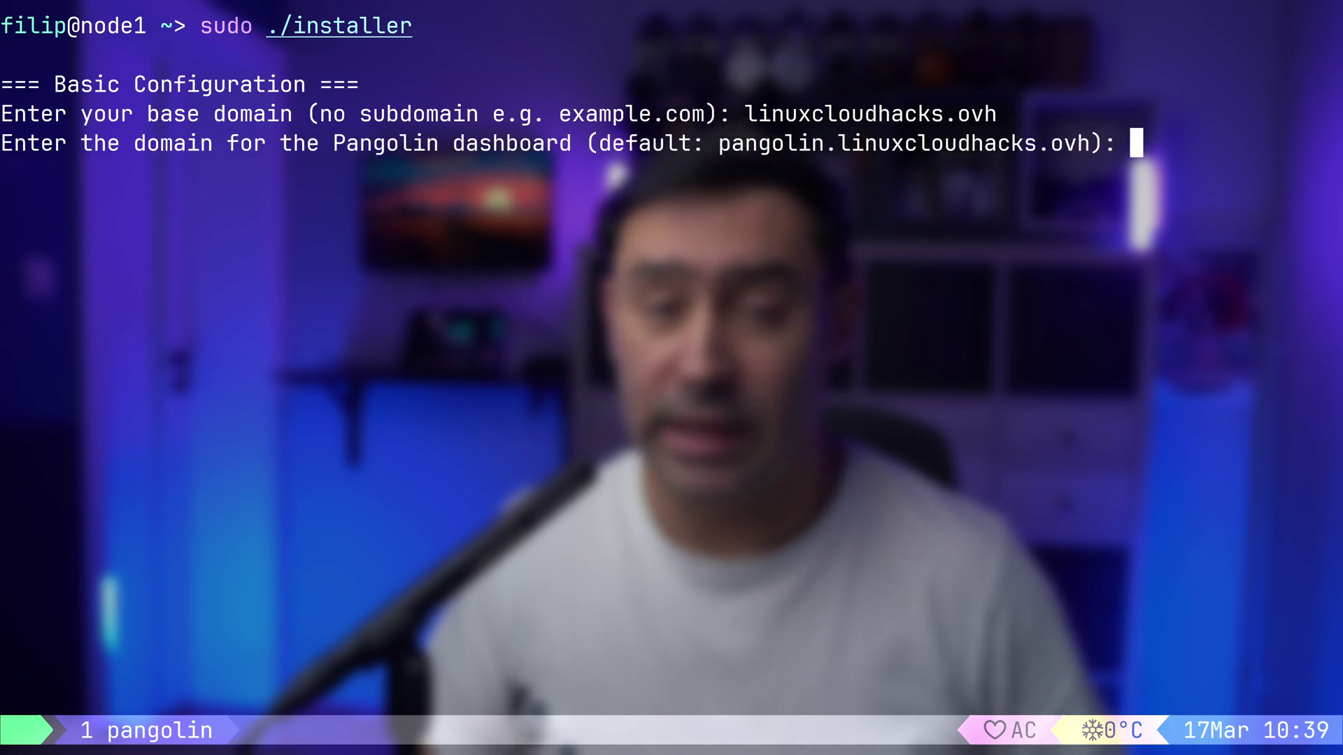
pyautogui.press('Return')
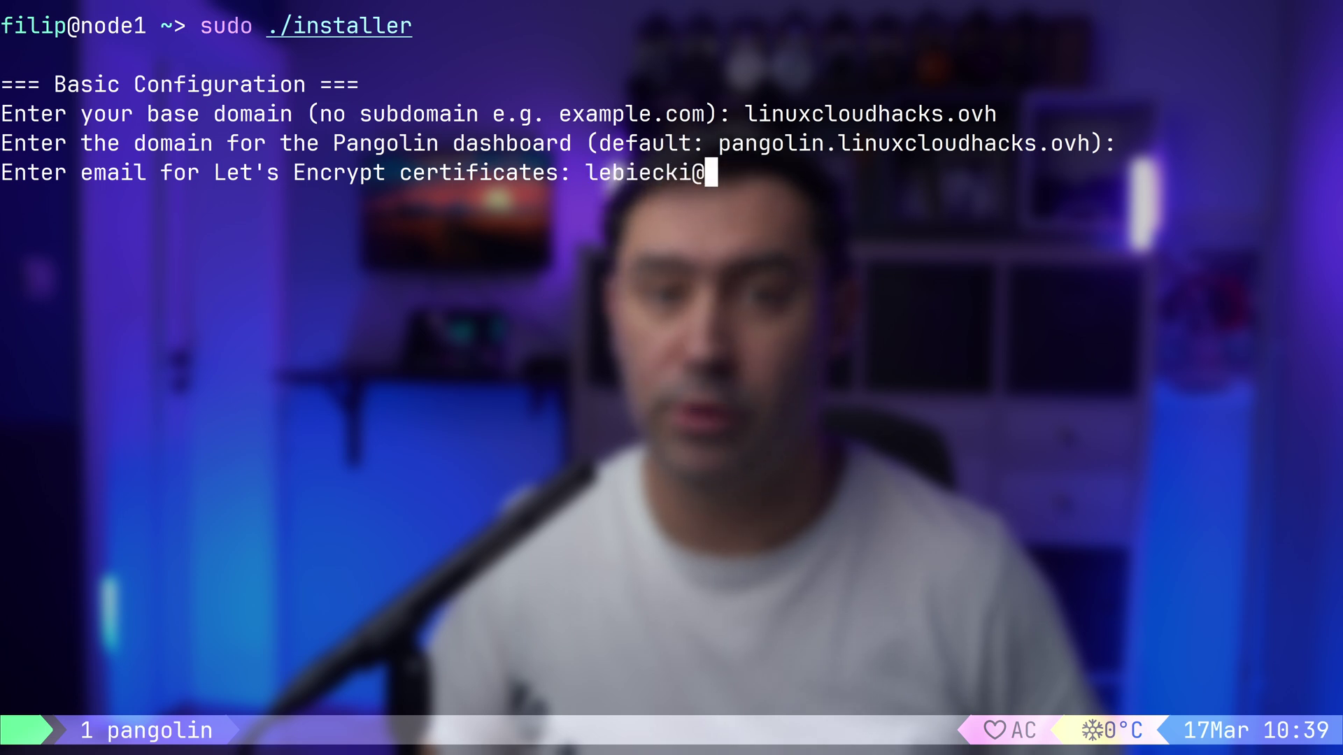
pyautogui.press('Return')
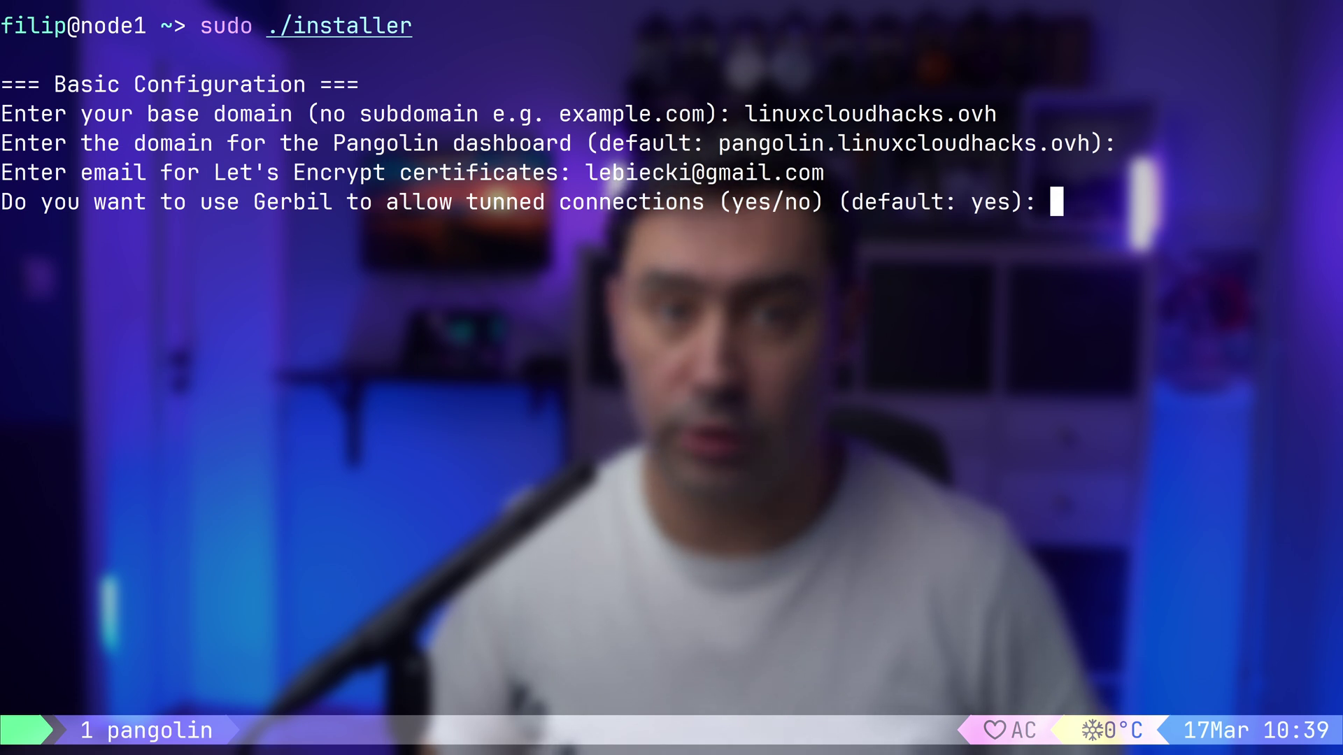
# Accept the Gerbil, admin and e-mail defaults, install the containers, and decline Crowdsec
pyautogui.press('Return')
pyautogui.press('Return')
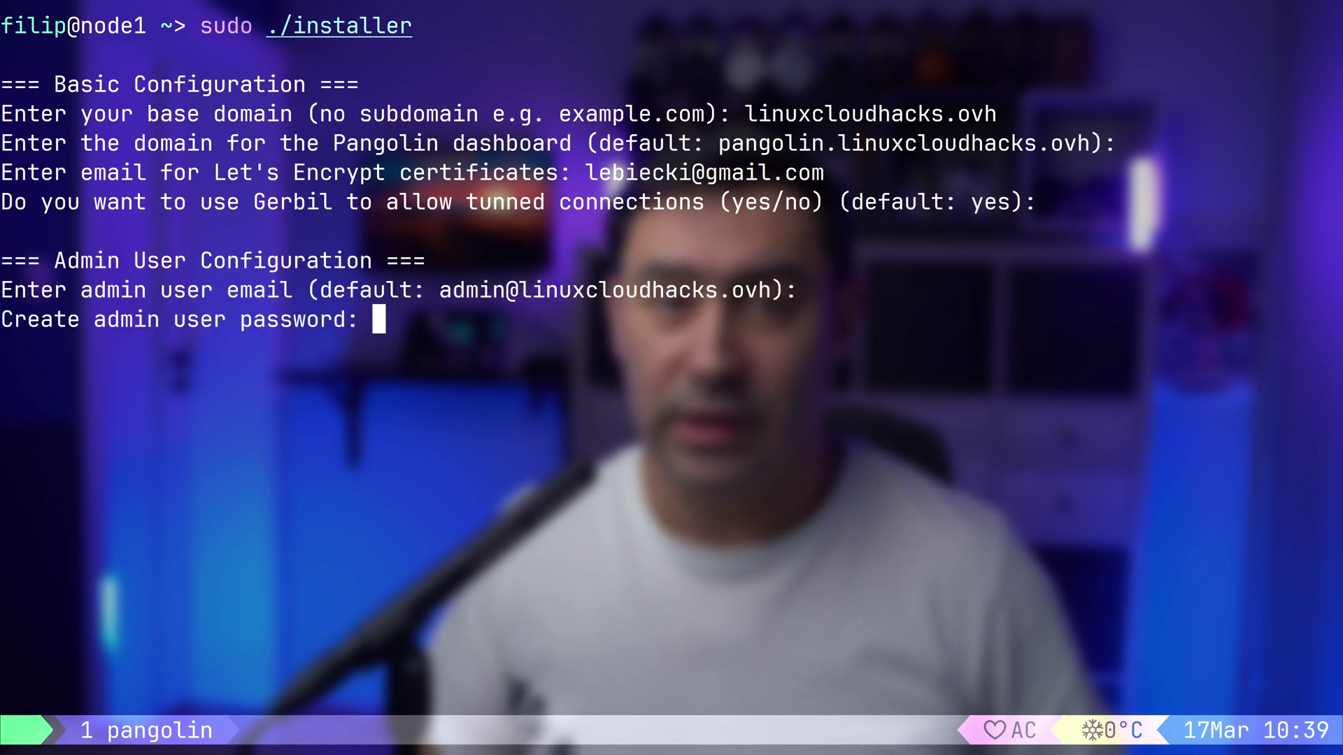
pyautogui.press('Return')
pyautogui.press('Return')
pyautogui.press('Return')
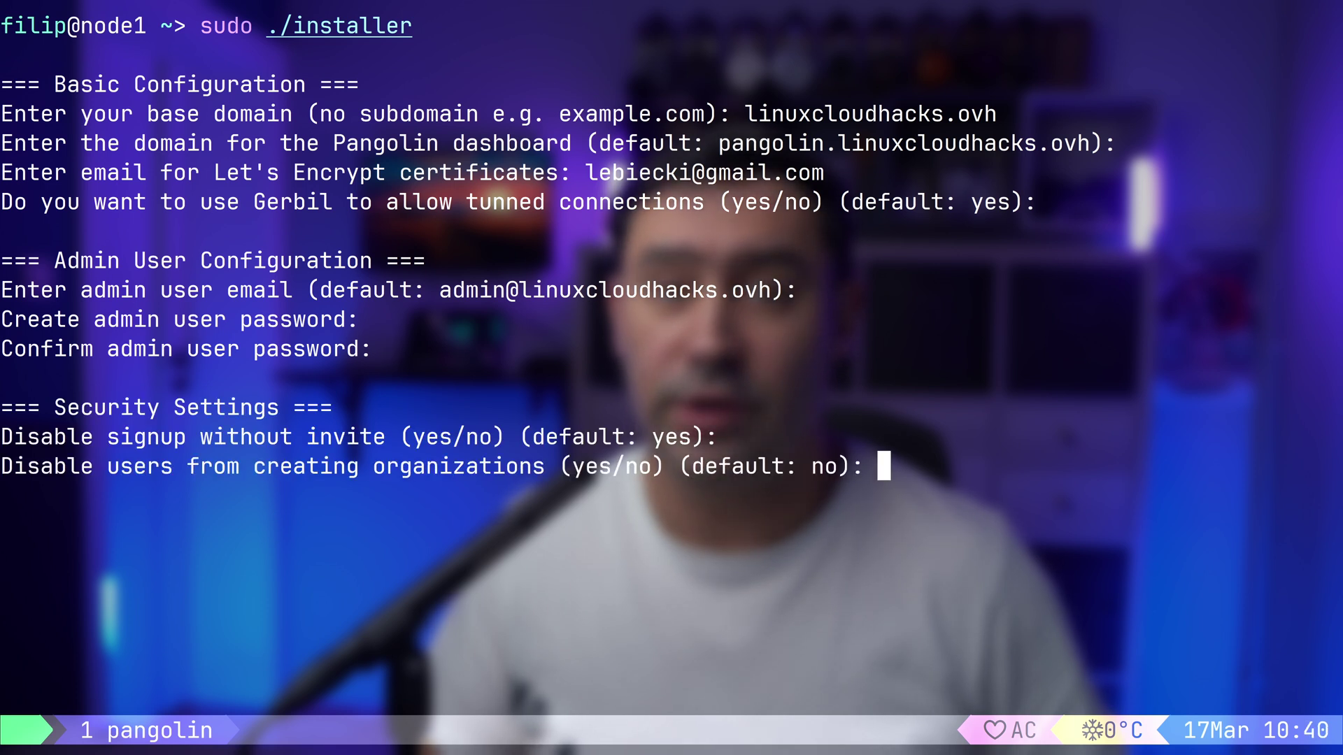
pyautogui.press('Return')
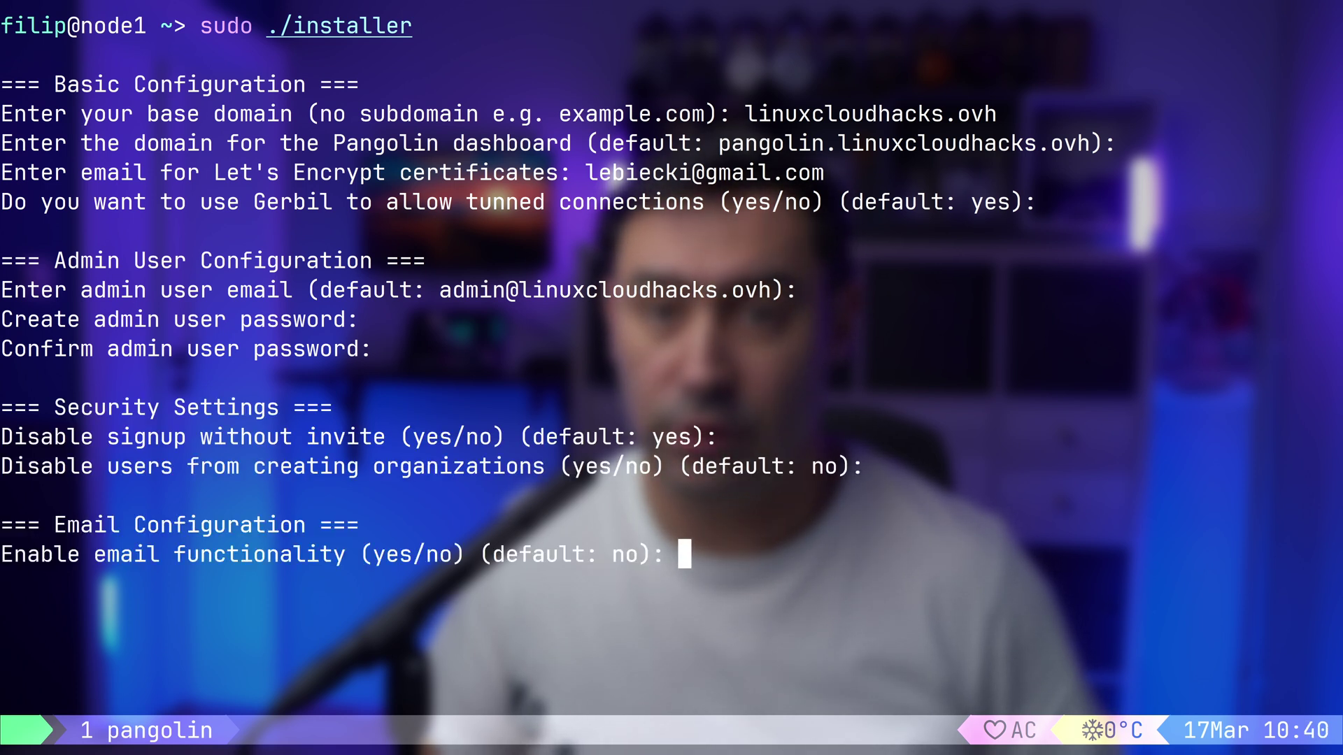
pyautogui.press('Return')
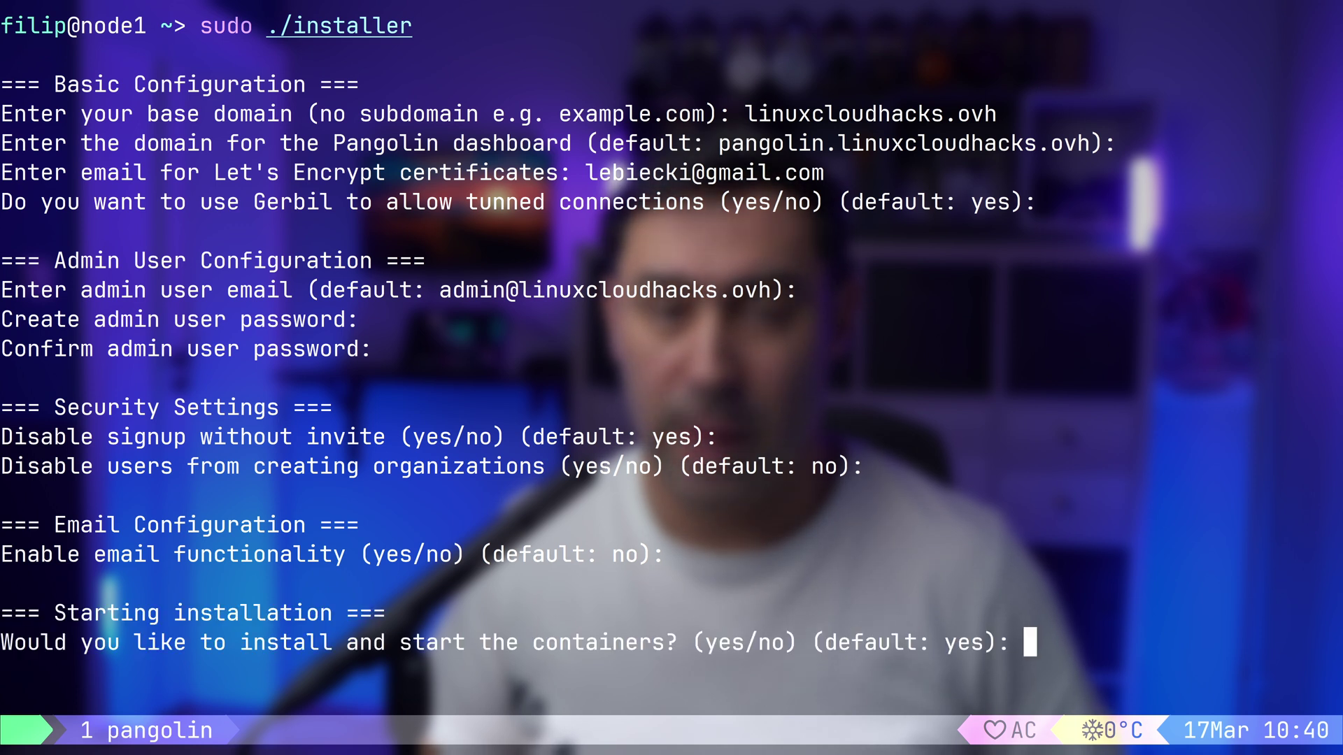
pyautogui.press('Return')
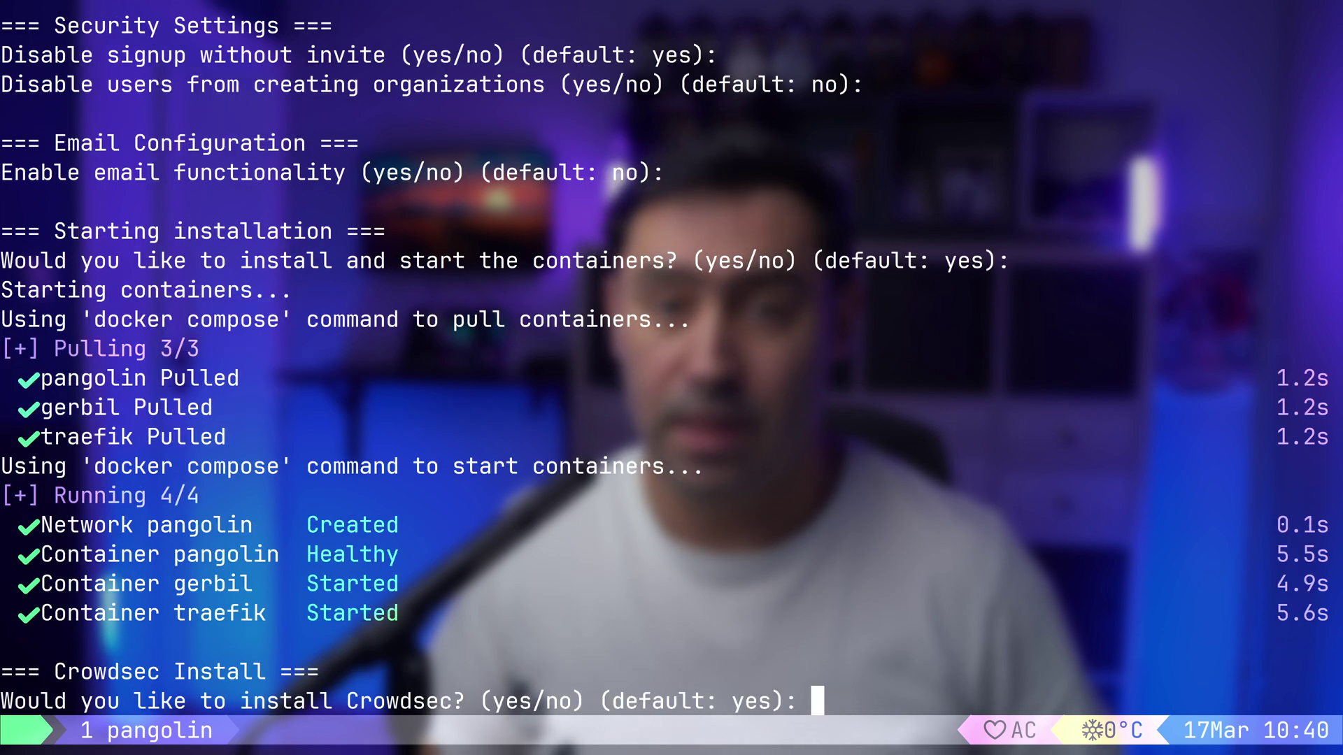
pyautogui.write('no')
pyautogui.press('Return')
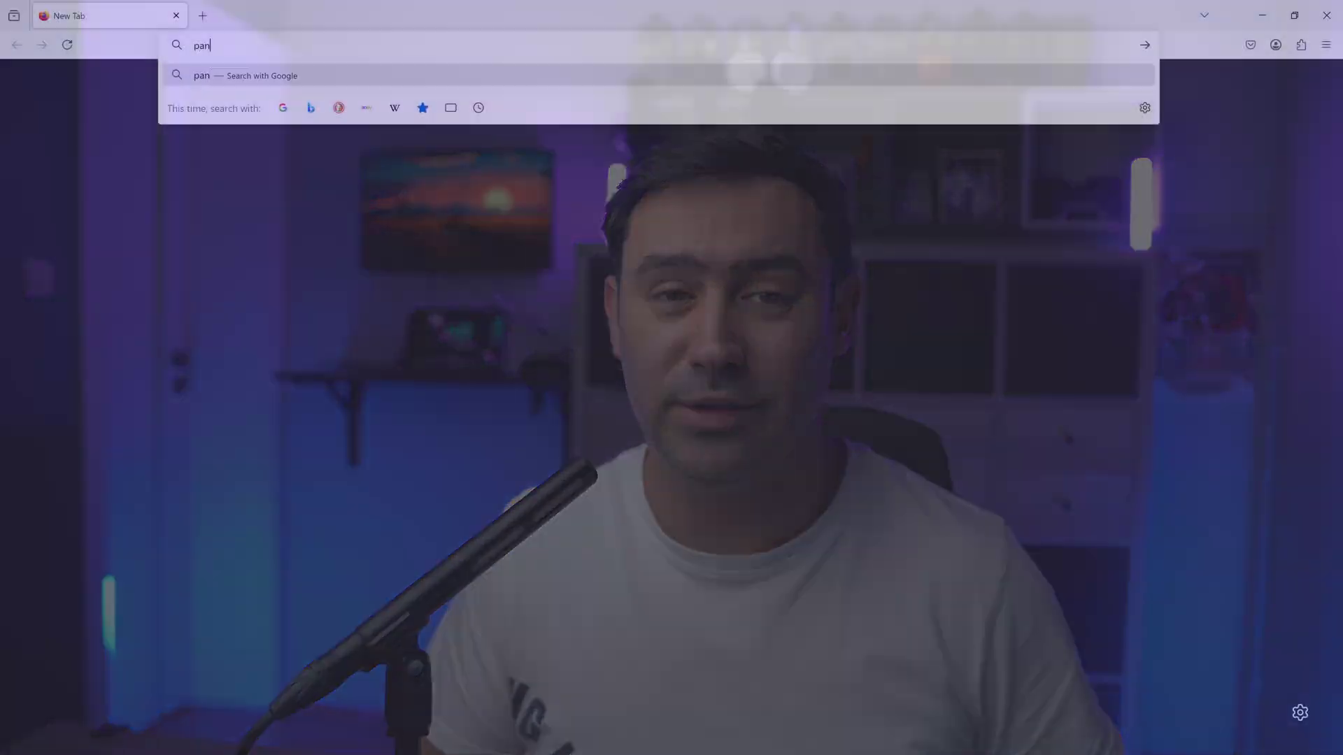
# Load pangolin.linuxcloudhacks.ovh and fill in the saved admin login e-mail
pyautogui.write('golin.linuxcloudhacks.ovh')
pyautogui.press('Return')
pyautogui.click(672, 342)
pyautogui.write('admin')
pyautogui.press('Down')
pyautogui.press('Return')
pyautogui.press('Tab')
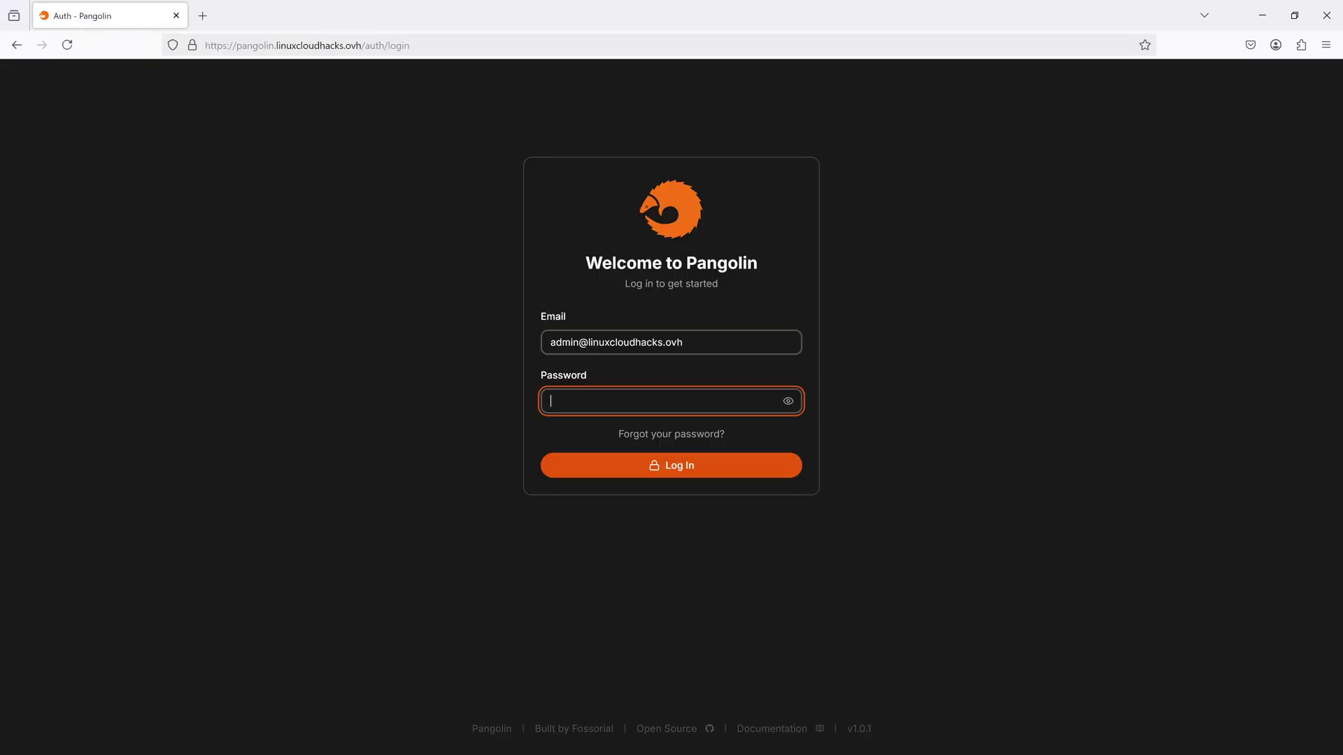
# Log in, create the LinuxCloudHacks organization, and skip the first site
pyautogui.click(663, 473)
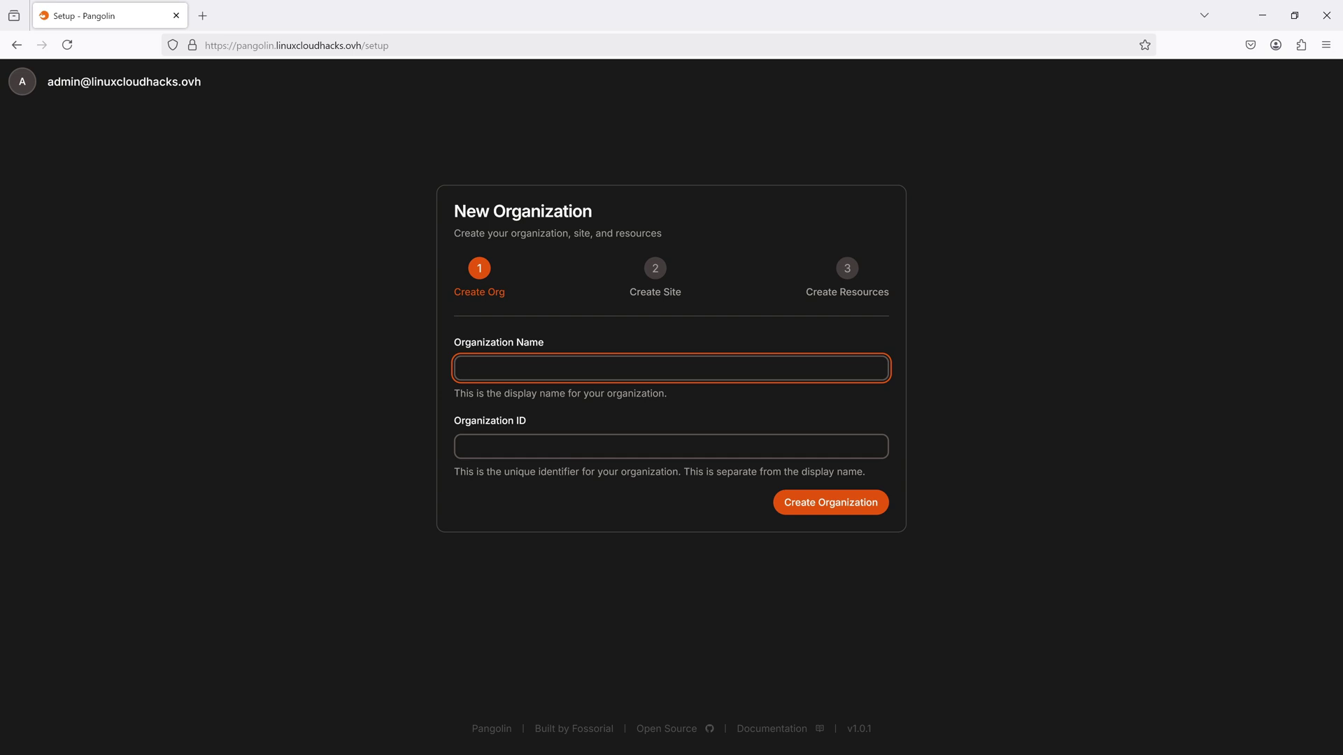
pyautogui.click(833, 502)
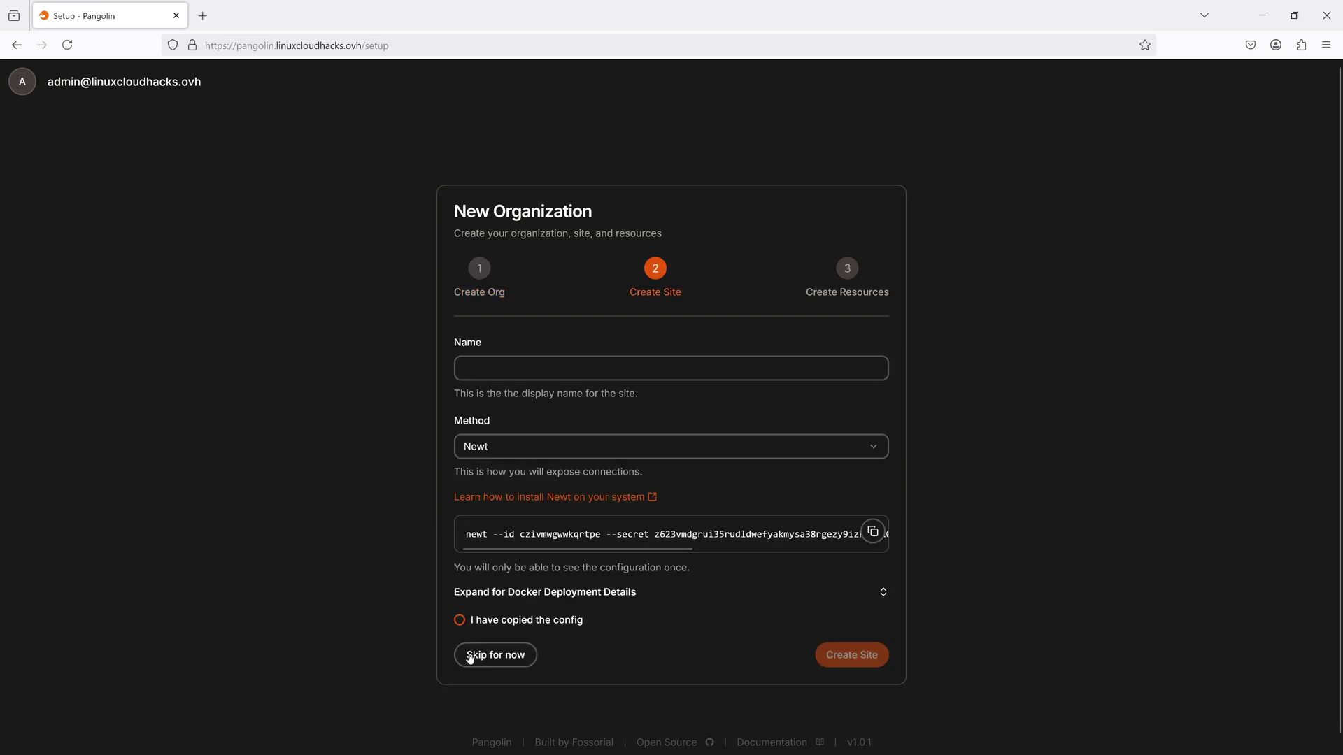
pyautogui.click(493, 654)
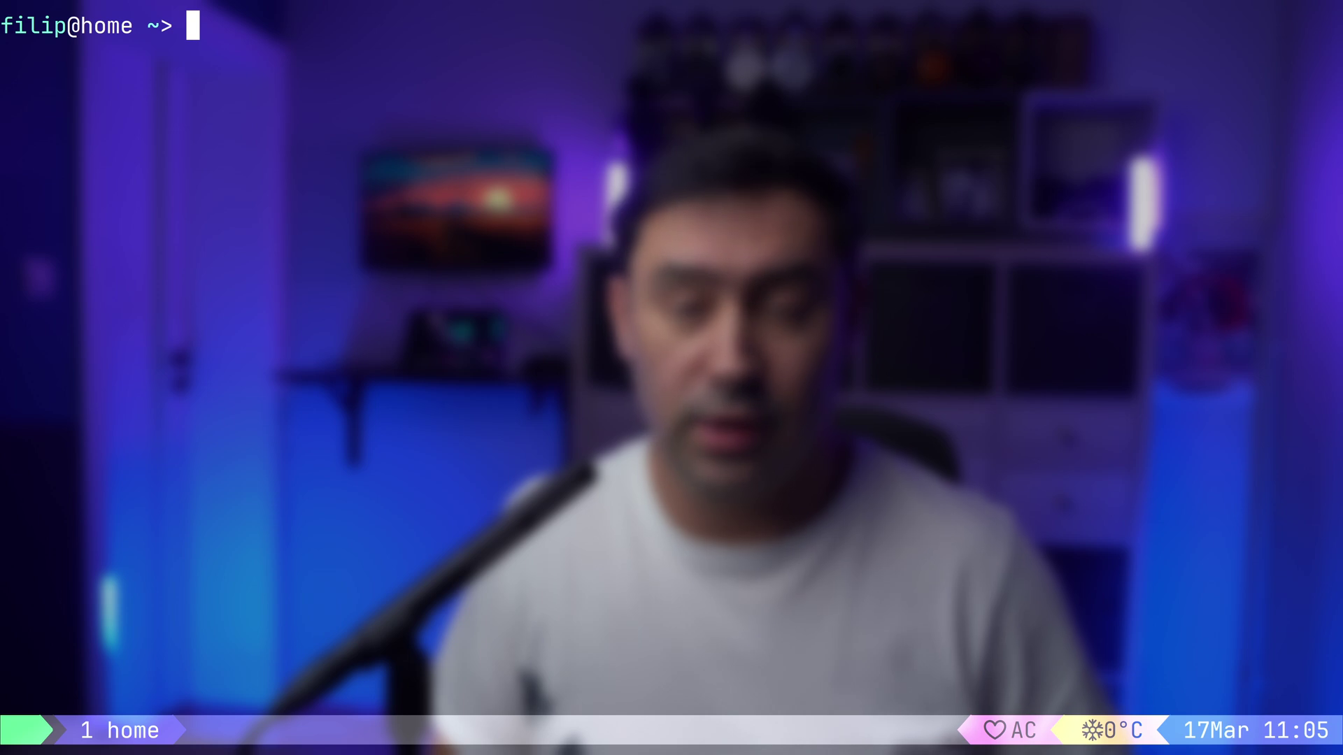
# Check the Ubuntu release with lsb_release -a and the installed Docker version
pyautogui.write('lsb')
pyautogui.press('Right')
pyautogui.press('Return')
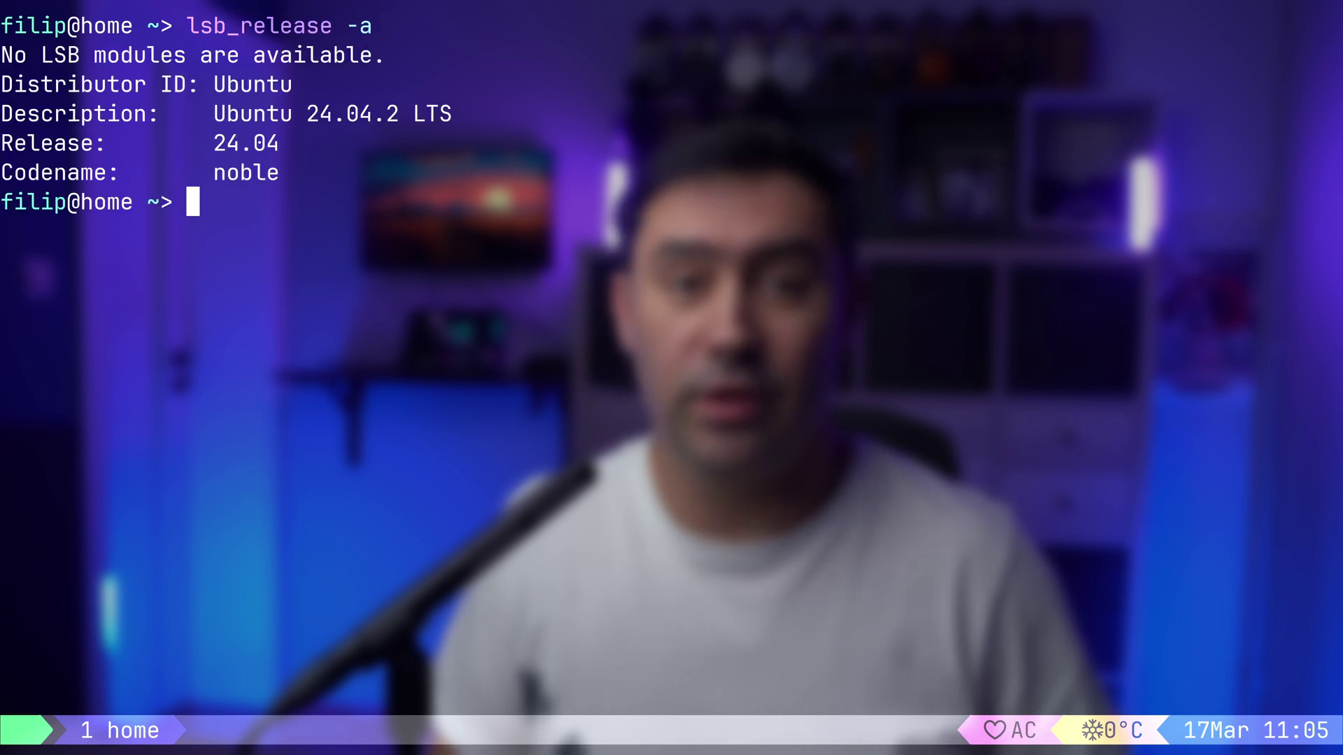
pyautogui.write('docker ver')
pyautogui.press('Right')
pyautogui.press('Return')
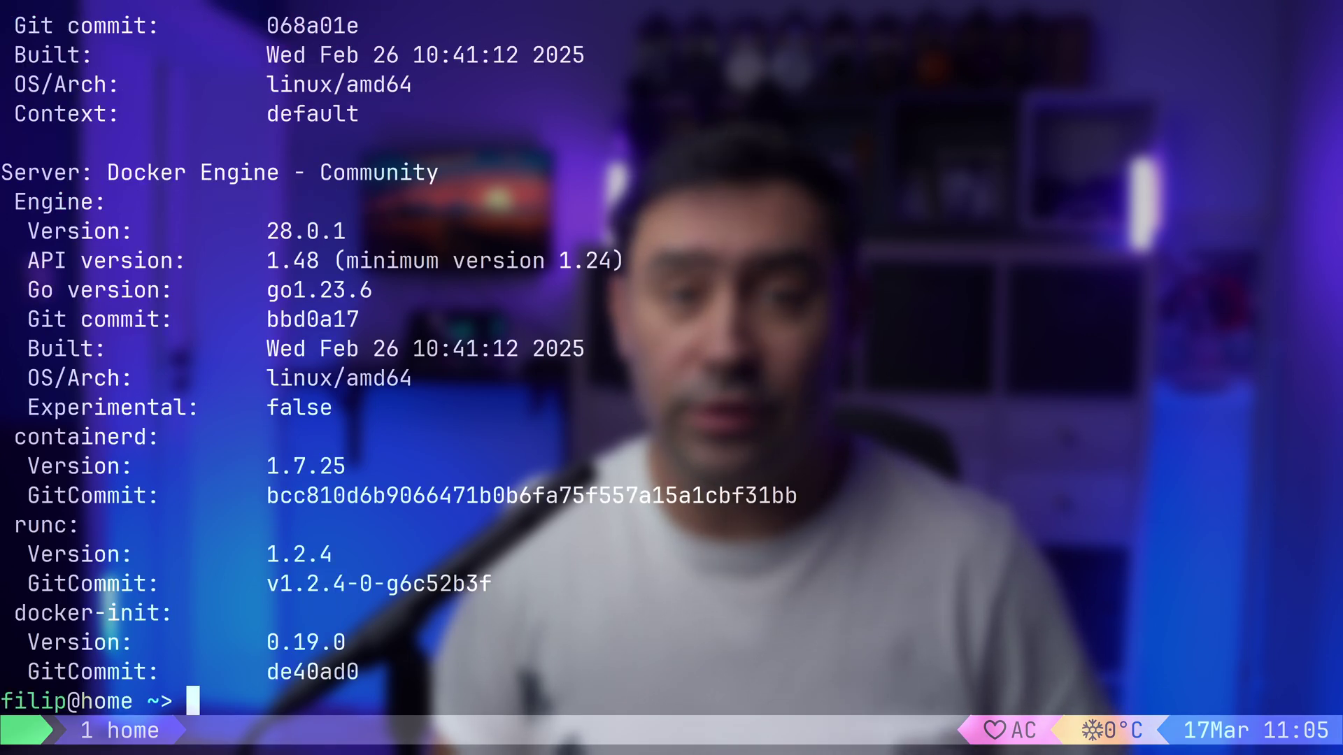
# Download PhotoPrism's compose.yaml with wget and review it in vi
pyautogui.hotkey('ctrl', 'l')
pyautogui.write('wget')
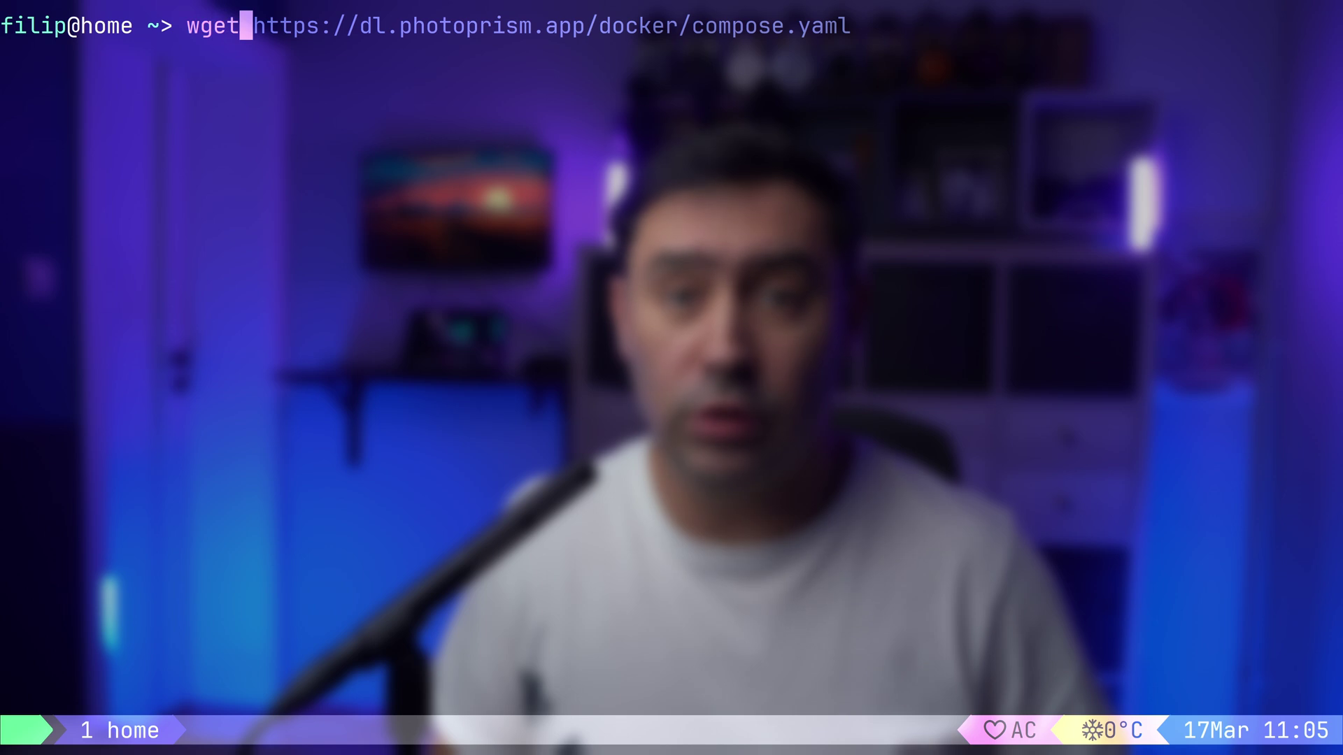
pyautogui.press('Right')
pyautogui.press('Return')
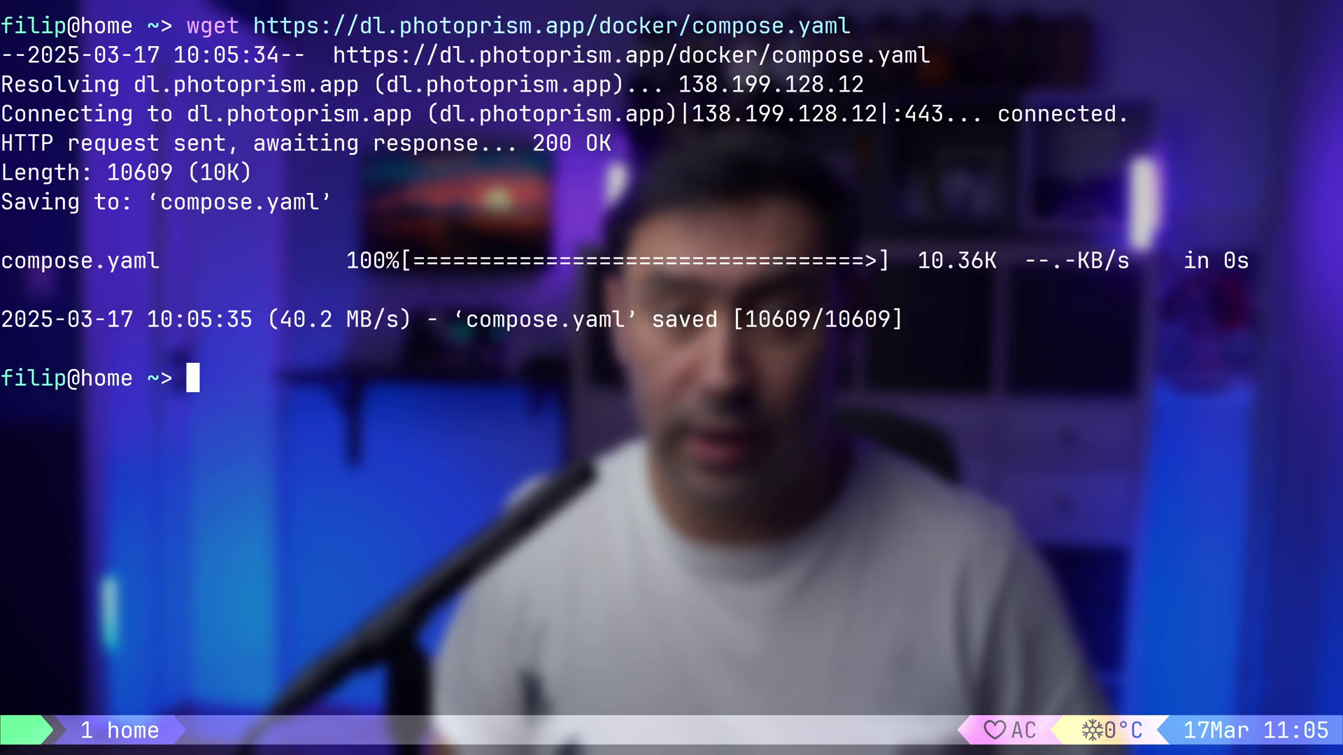
pyautogui.write('vi com')
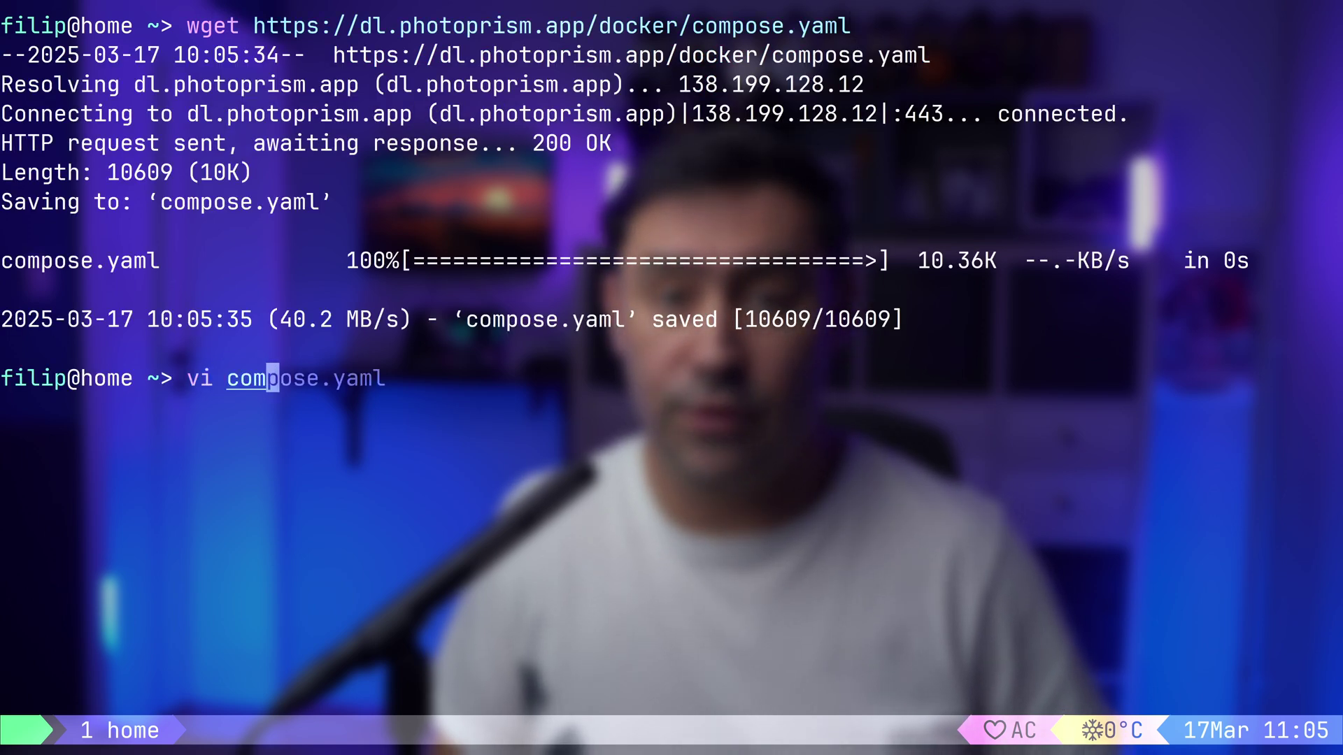
pyautogui.press('Right')
pyautogui.press('Return')
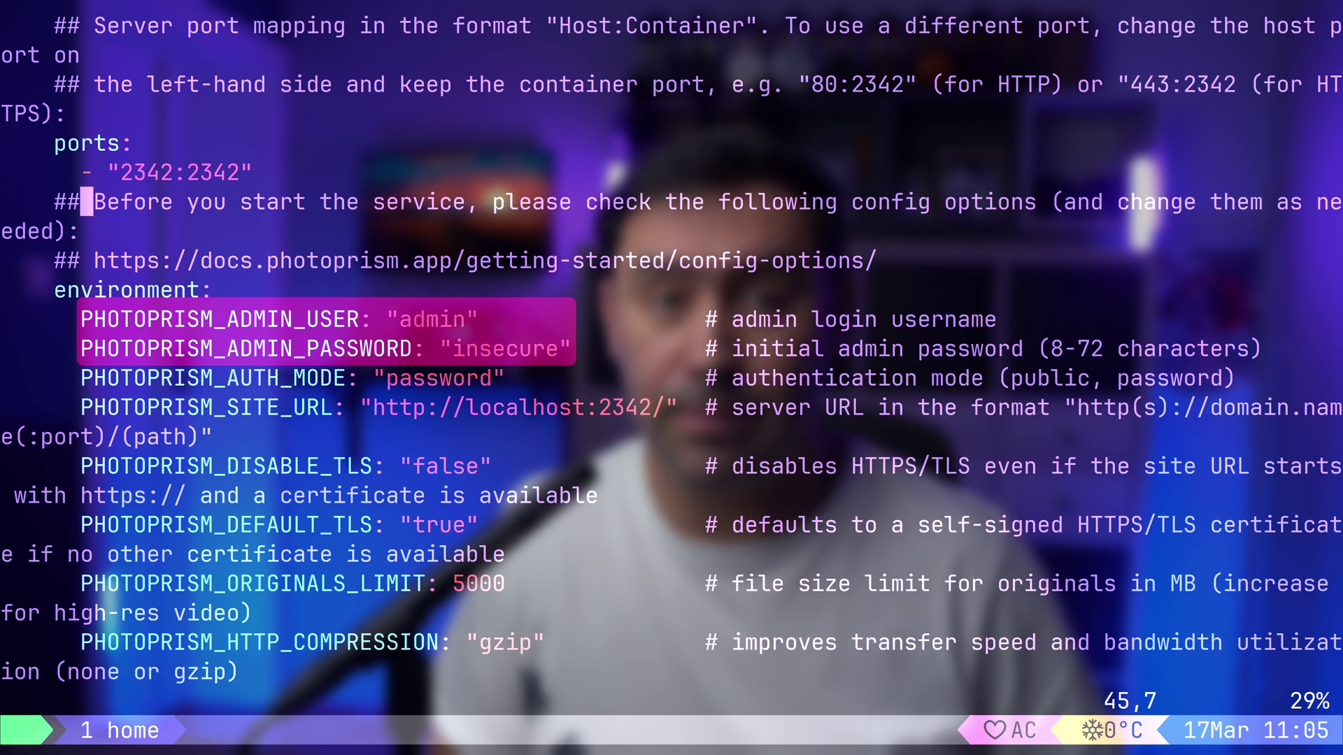
pyautogui.write(':q')
pyautogui.press('Return')
# Start the PhotoPrism and MariaDB containers with docker compose up -d
pyautogui.write('docker compose up')
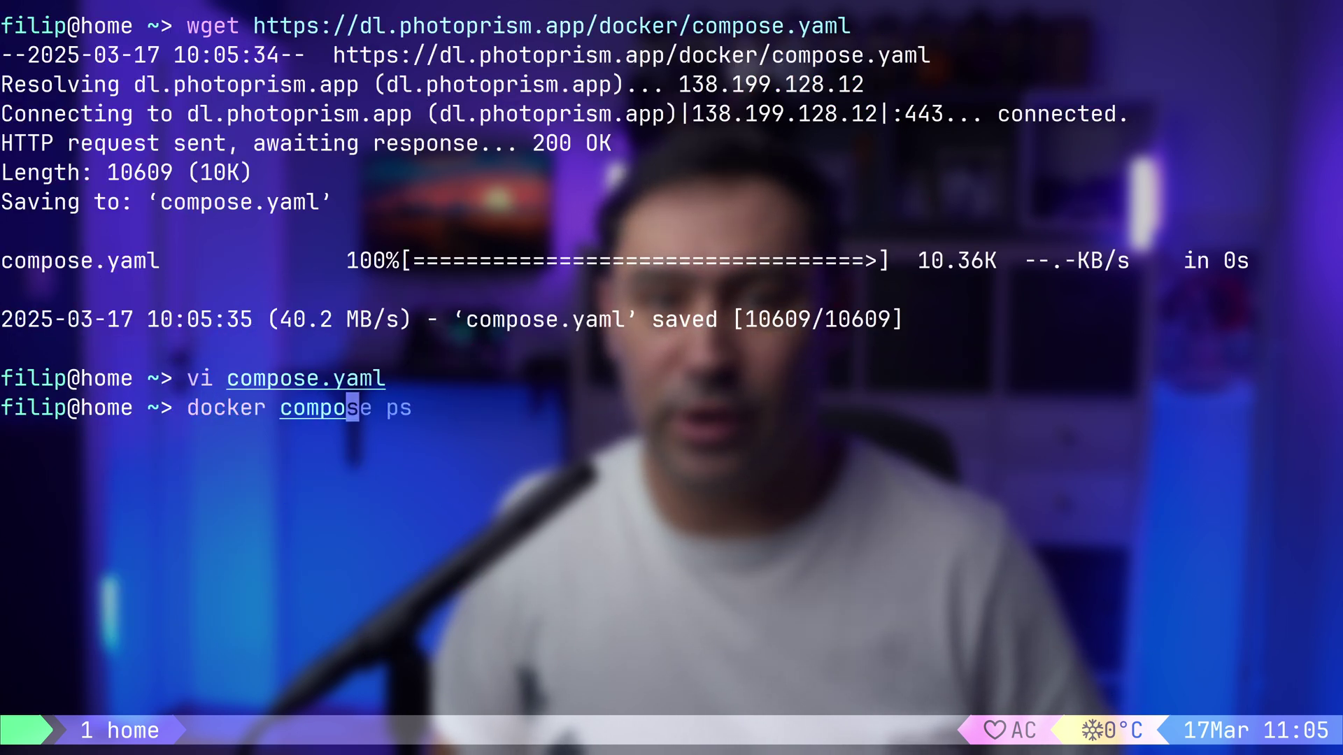
pyautogui.press('Right')
pyautogui.press('Return')
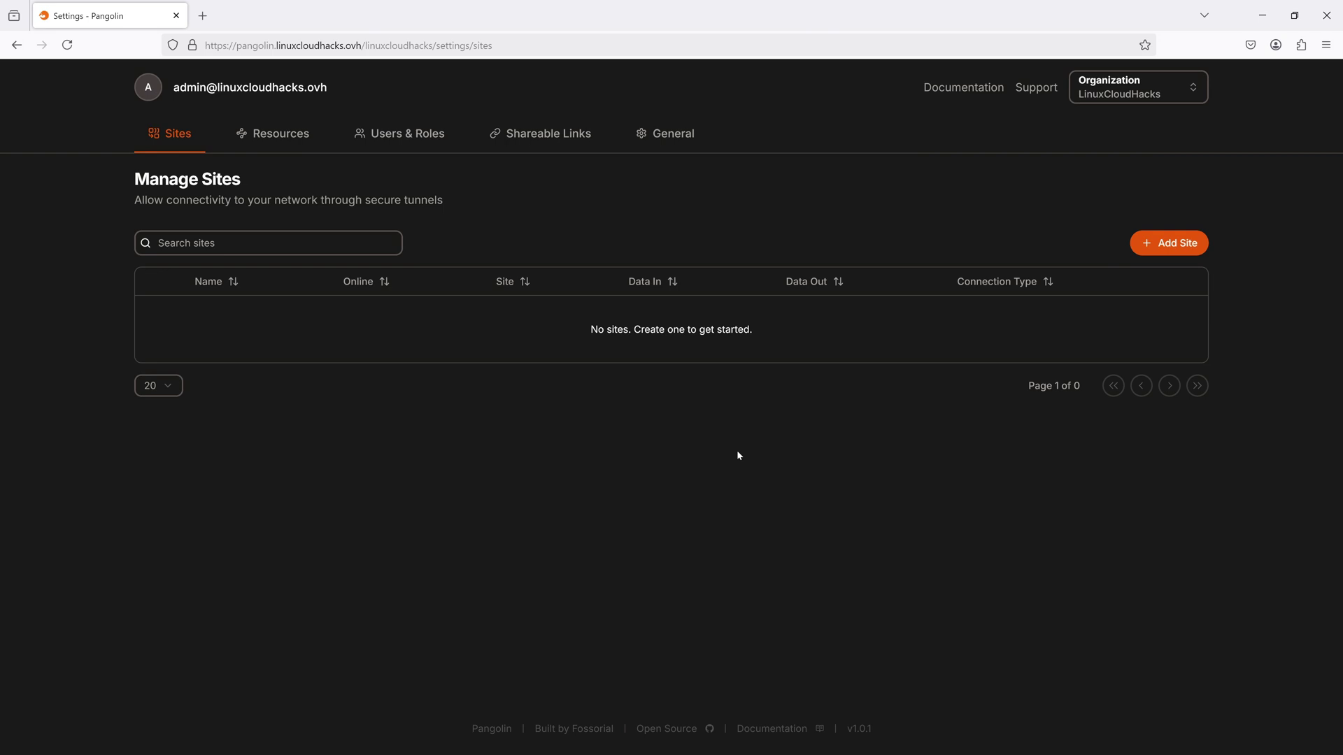
# Create a Newt site named home after copying its Docker Compose snippet
pyautogui.click(1181, 245)
pyautogui.click(689, 293)
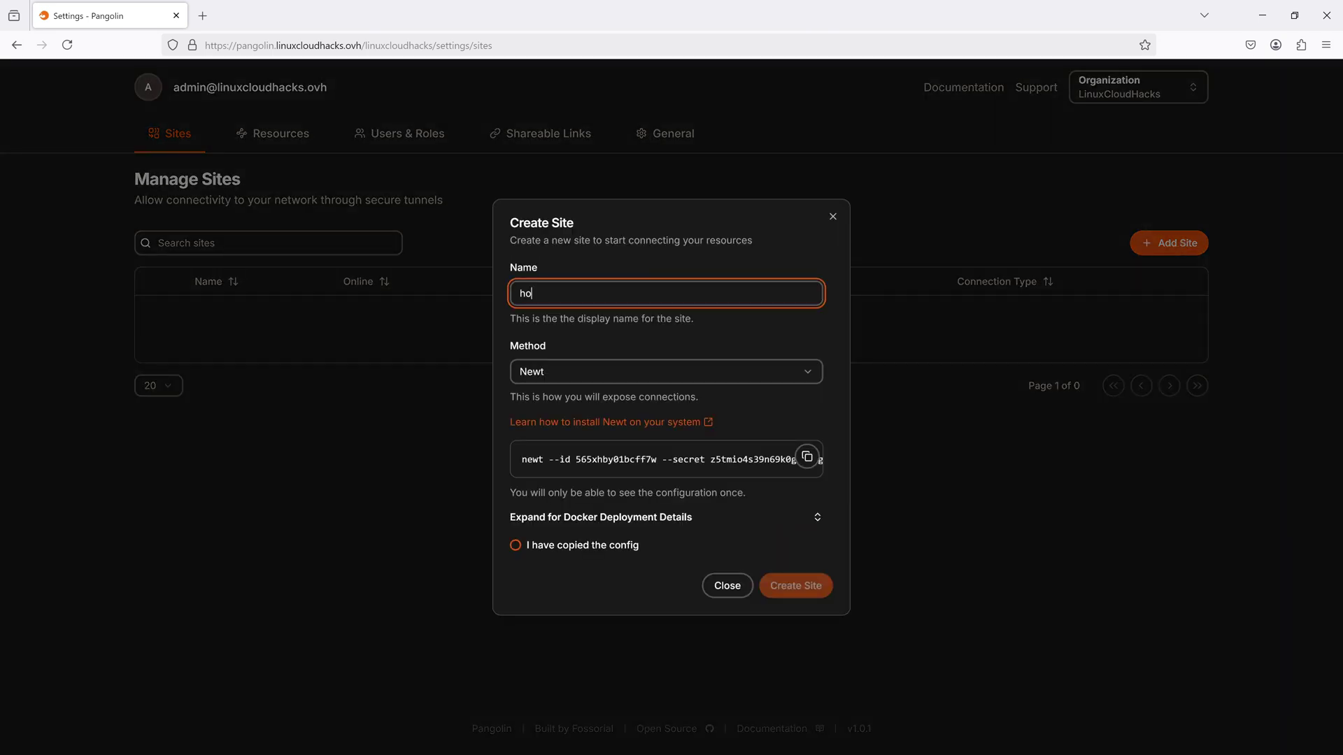
pyautogui.click(817, 518)
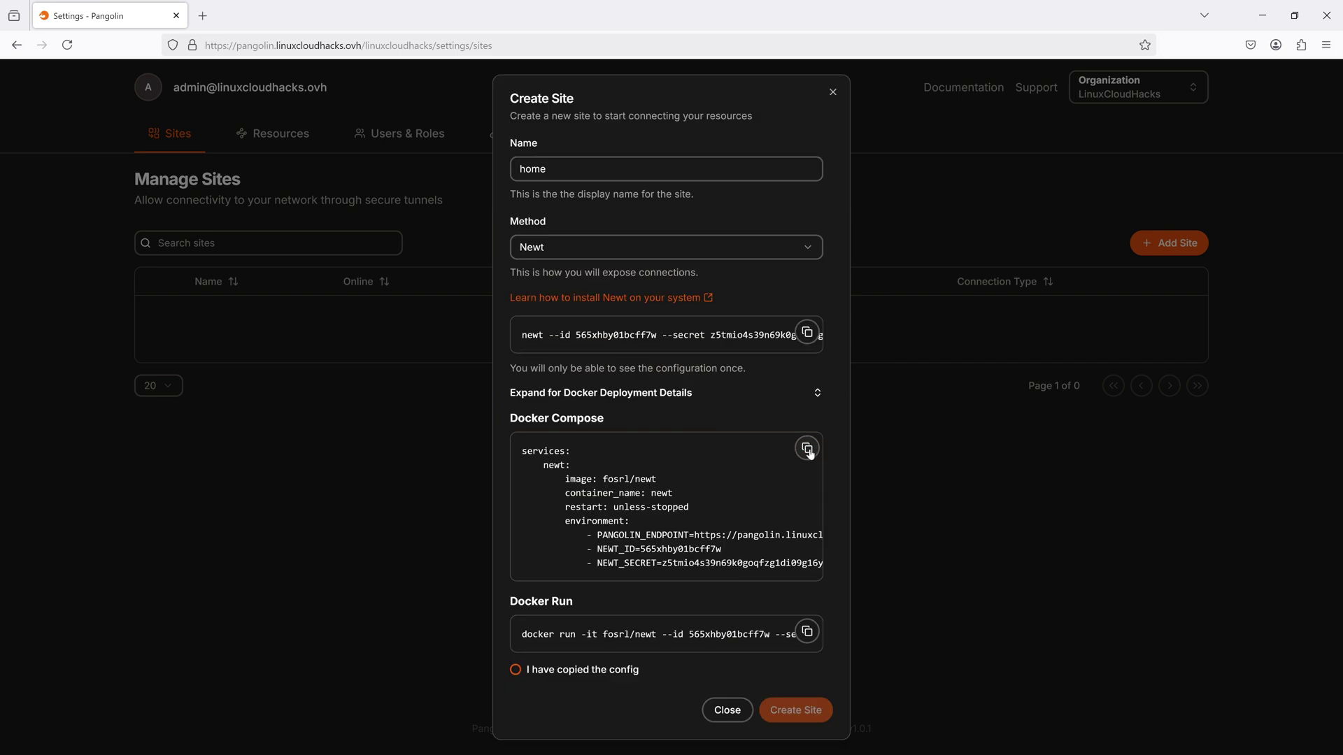
pyautogui.click(516, 671)
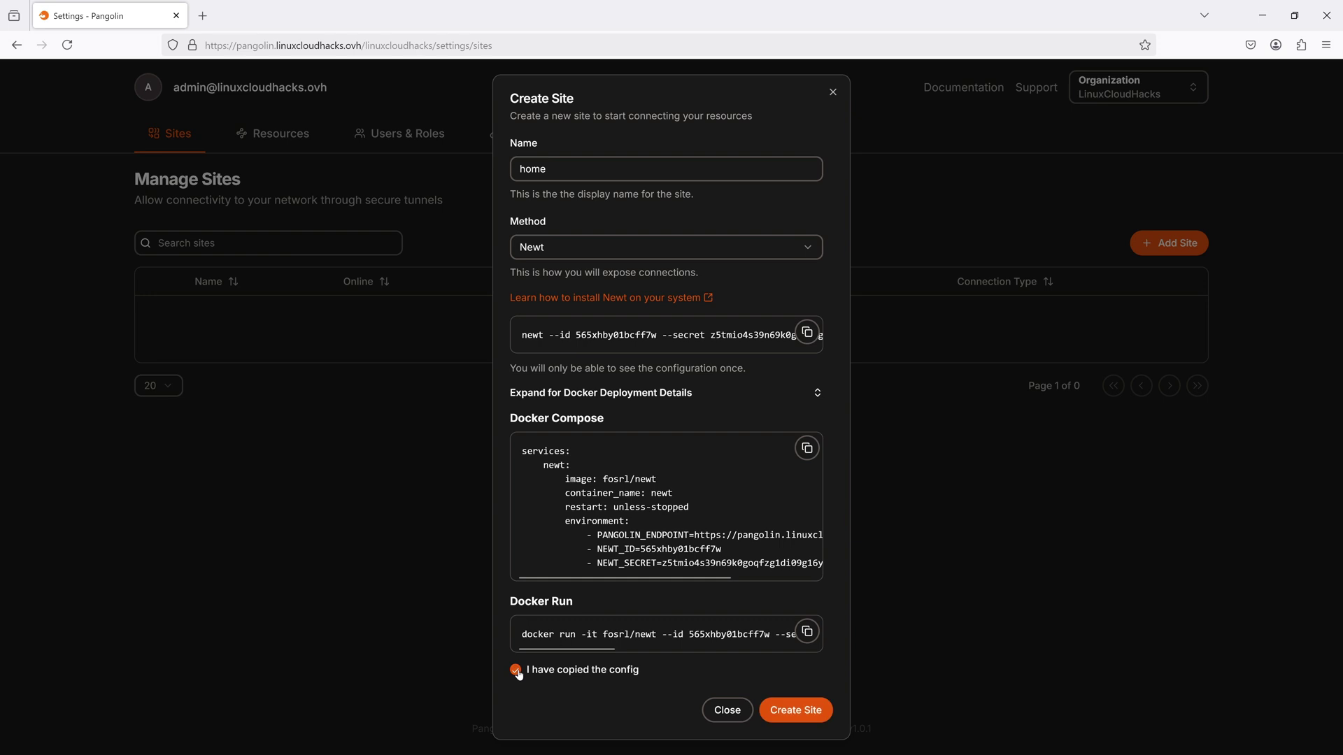
pyautogui.click(796, 710)
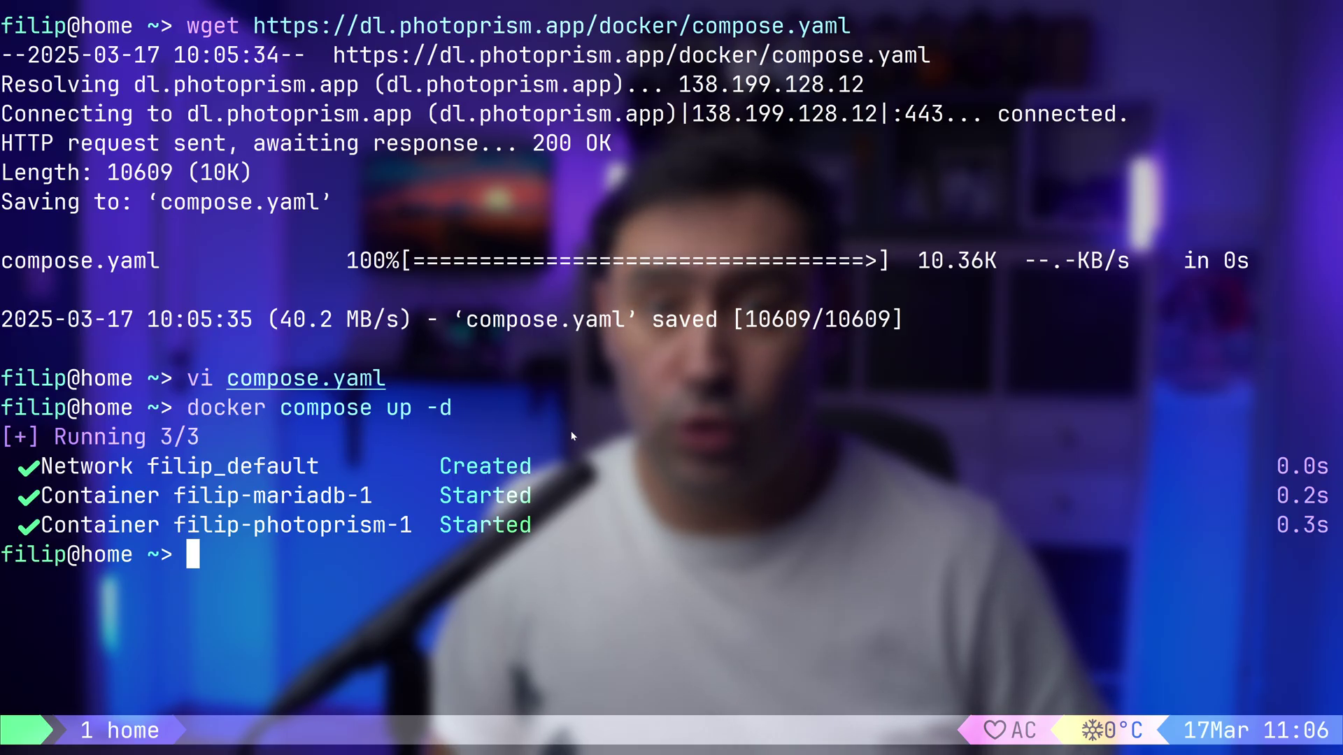
# Append the pasted newt service block to the end of compose.yaml and save it
pyautogui.write('vi')
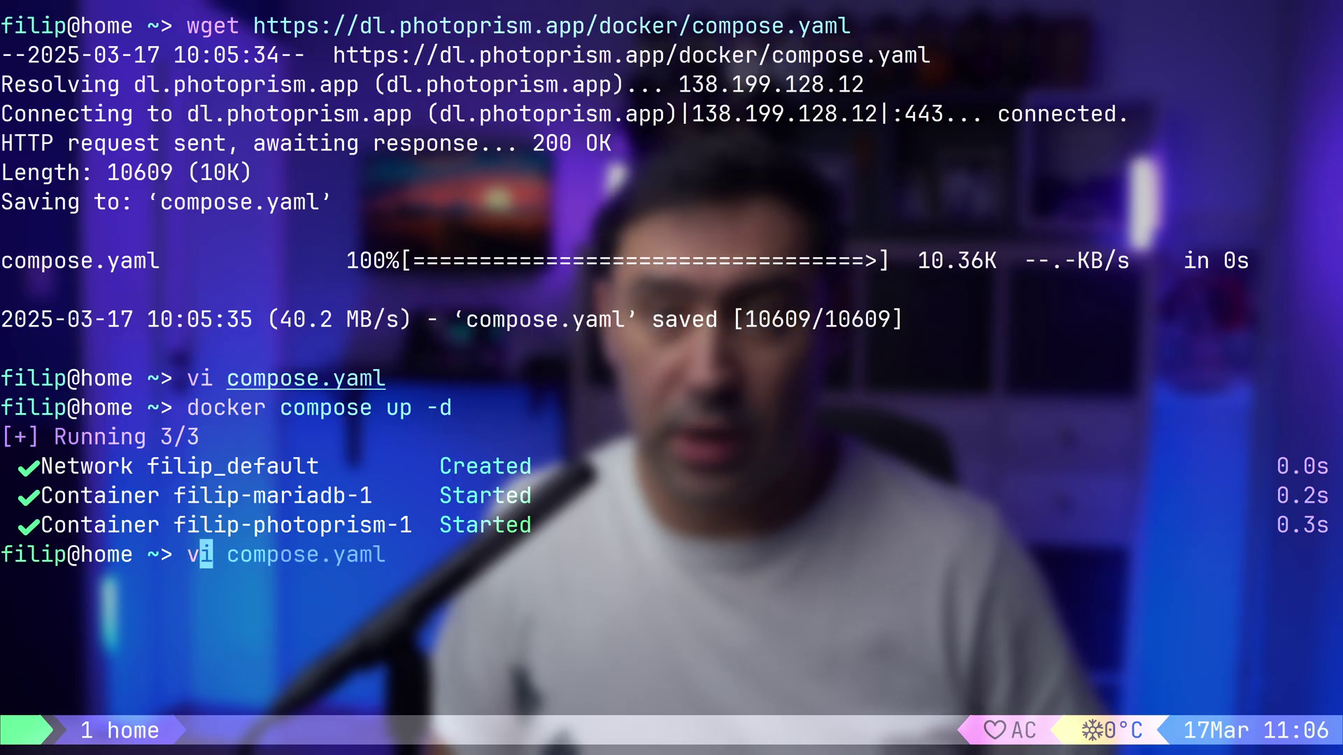
pyautogui.press('Right')
pyautogui.press('Return')
pyautogui.hotkey('shift', 'g')
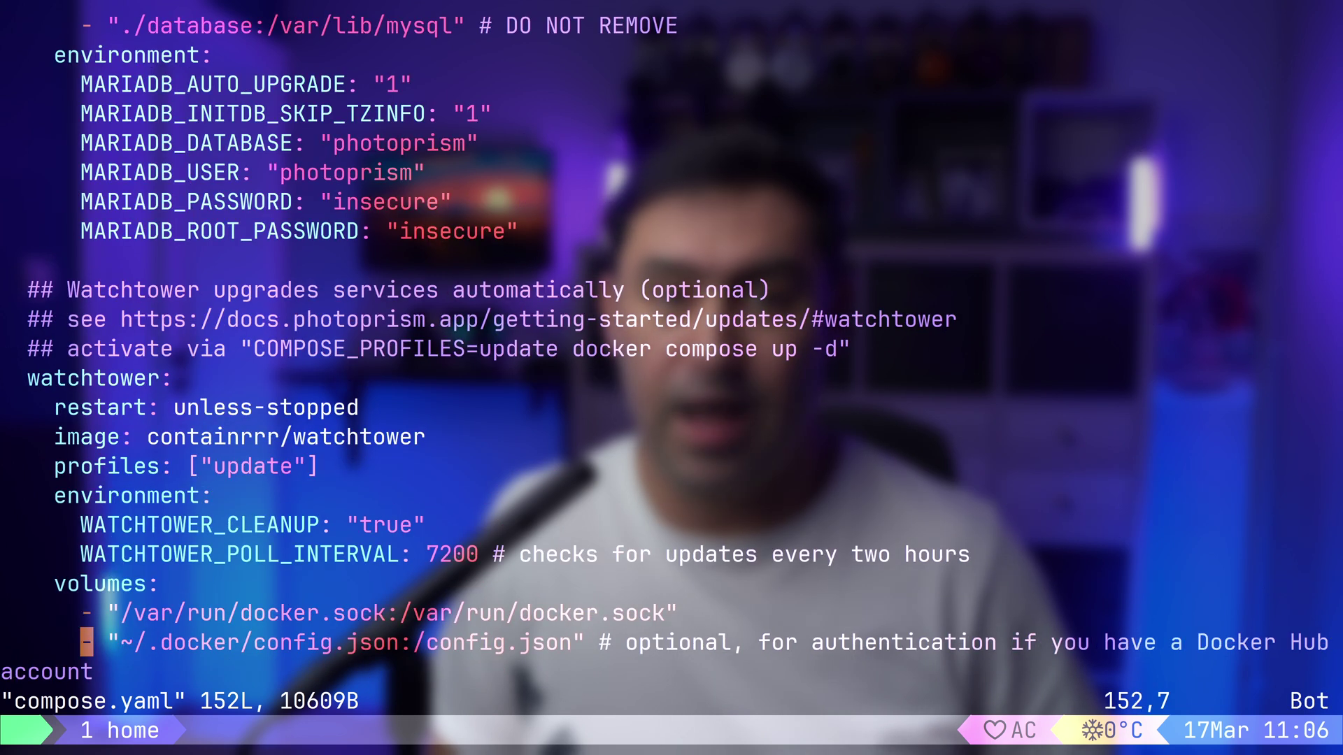
pyautogui.press('o')
pyautogui.hotkey('ctrl', 'shift', 'v')
pyautogui.press('Escape')
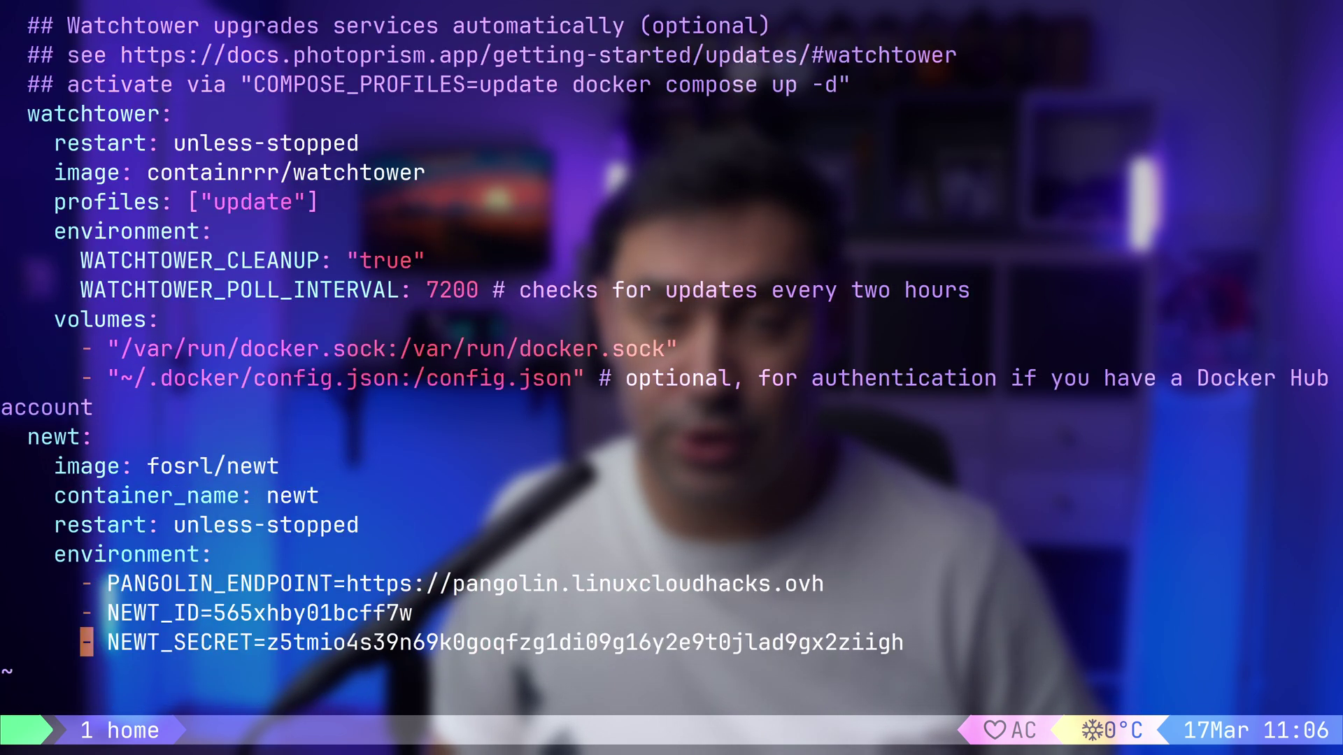
pyautogui.write(':wq')
pyautogui.press('Return')
# Rerun docker compose up -d so the newt container starts
pyautogui.write('docker')
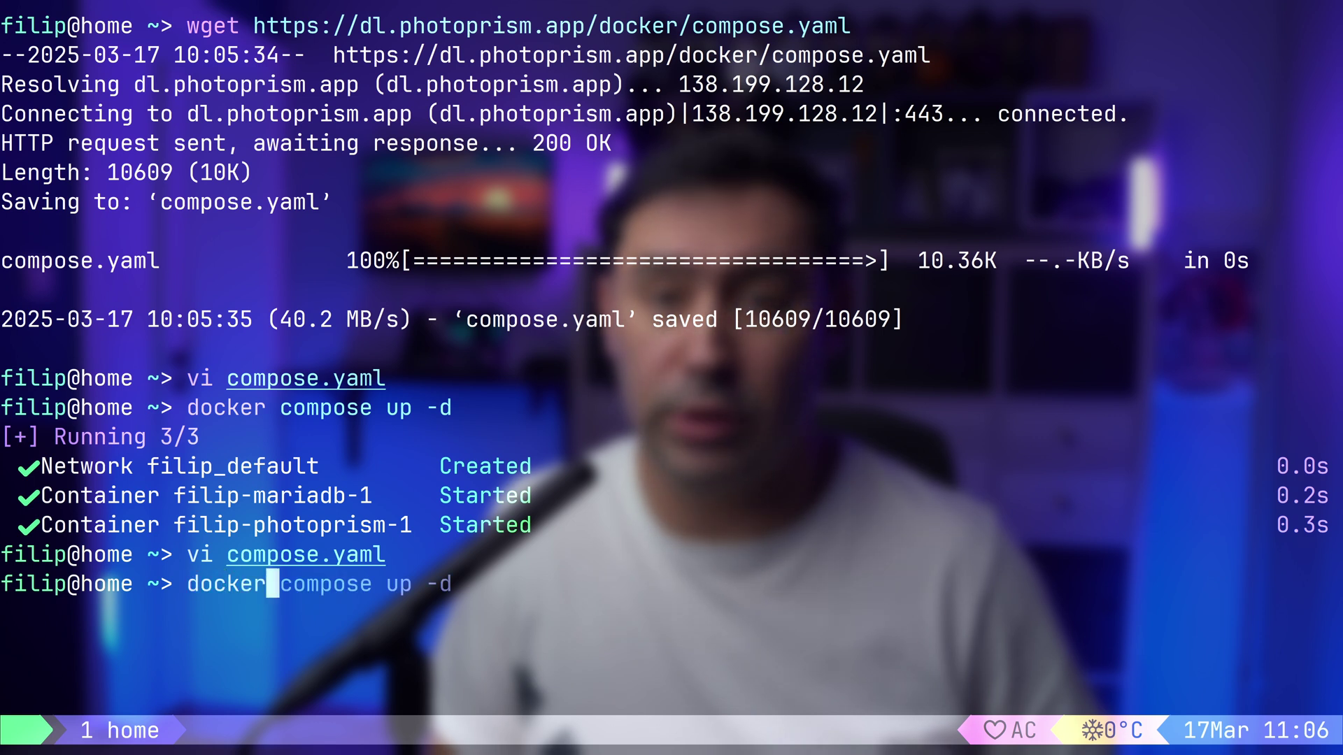
pyautogui.press('Right')
pyautogui.press('Return')
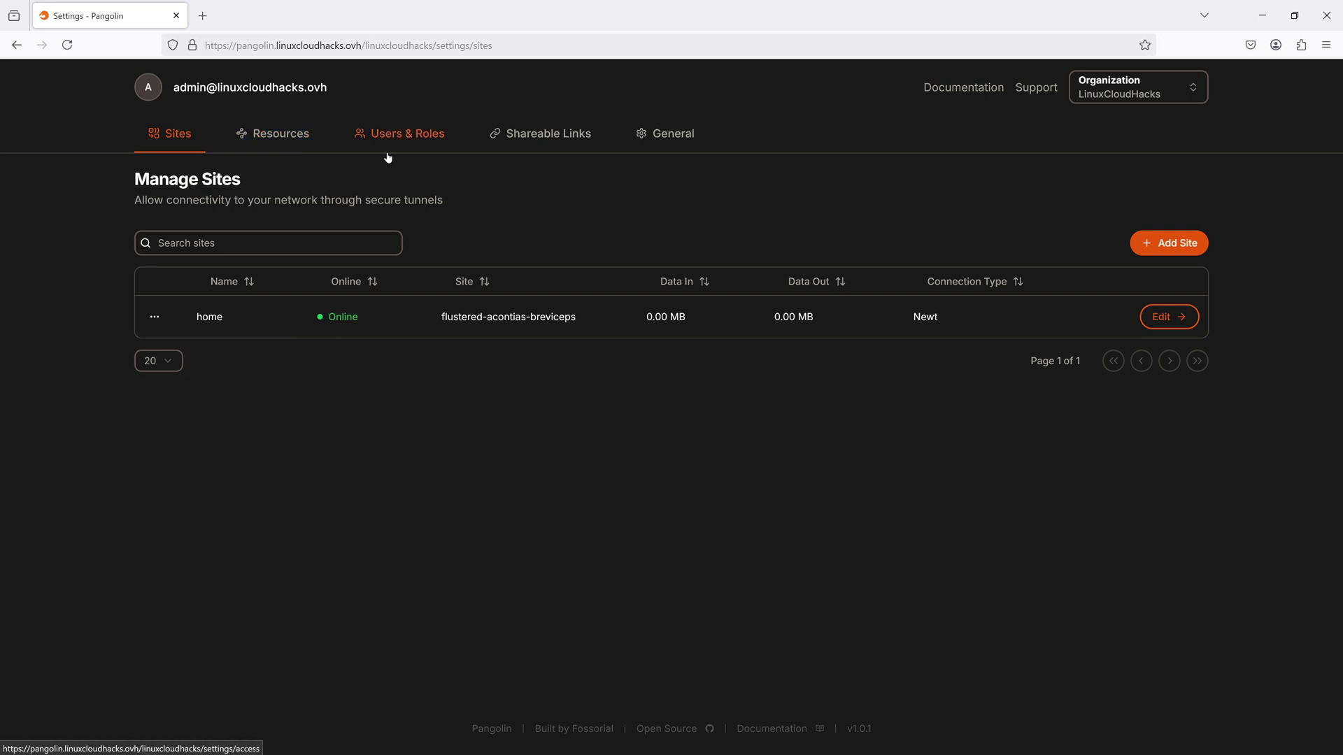
# Create a resource named photos with subdomain photos on the home site
pyautogui.click(275, 137)
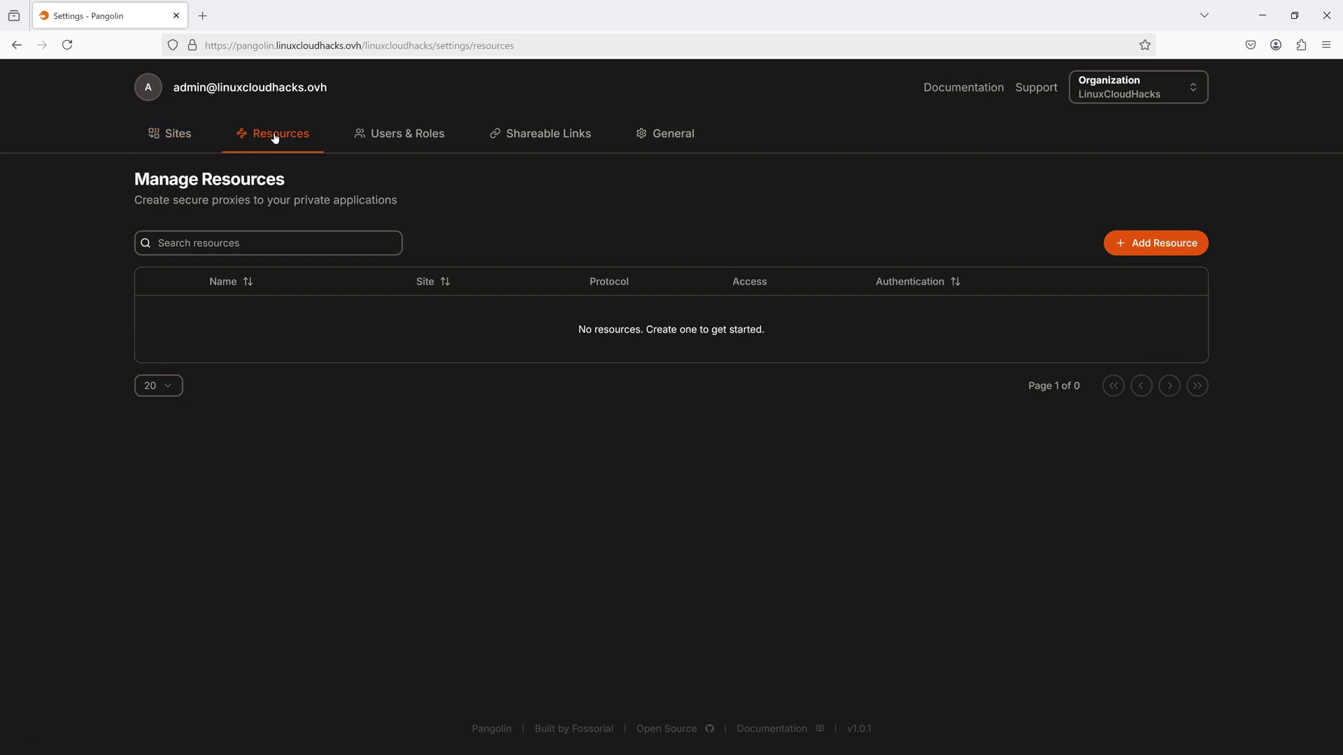
pyautogui.click(1146, 243)
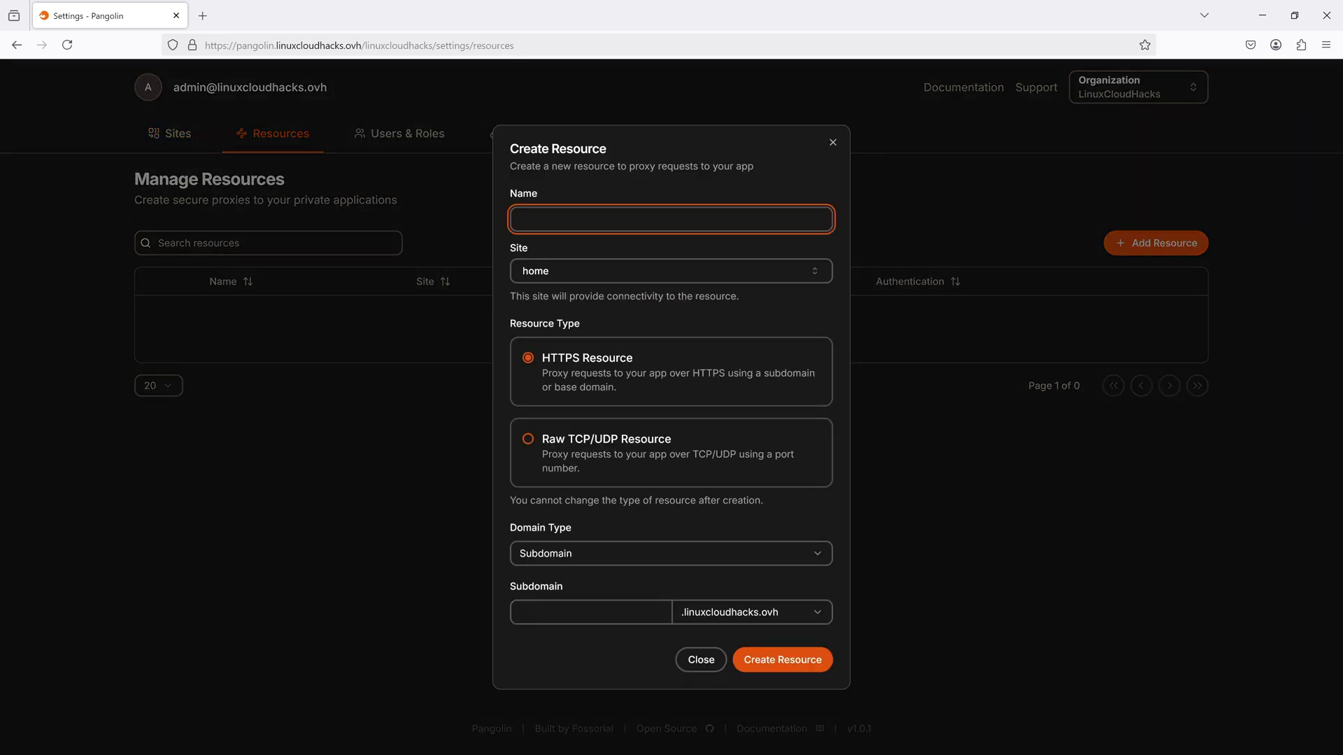
pyautogui.write('p')
pyautogui.click(591, 612)
pyautogui.write('photos')
pyautogui.click(601, 660)
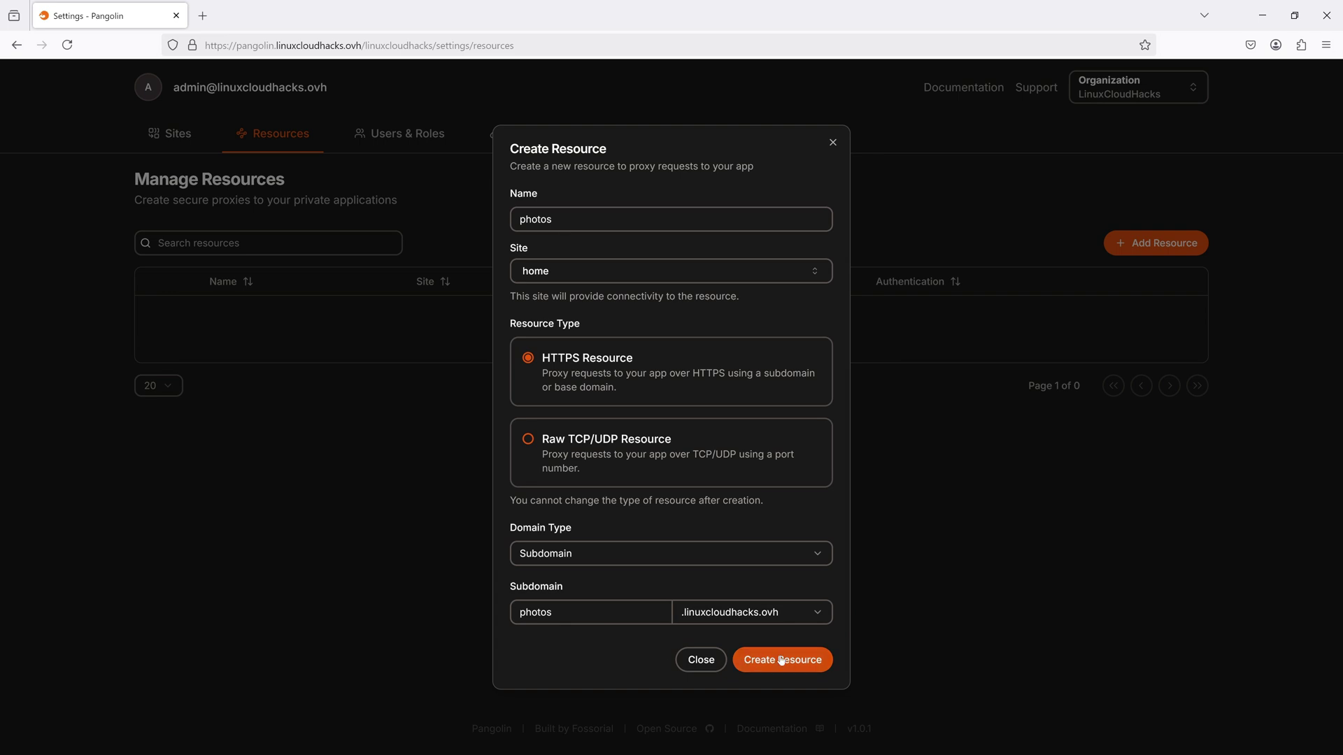
pyautogui.click(780, 660)
# Add and save the resource target photoprism on port 2342
pyautogui.scroll(-2, 891, 466)
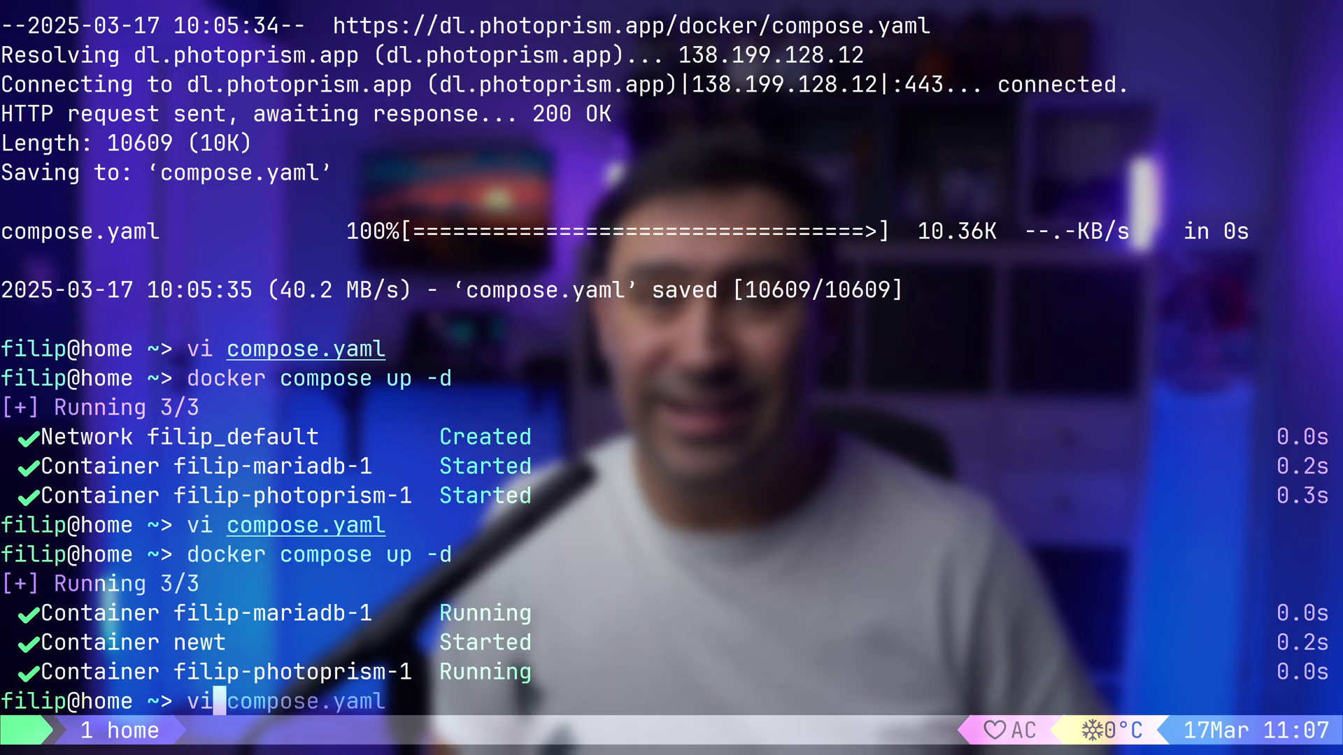
pyautogui.press('Return')
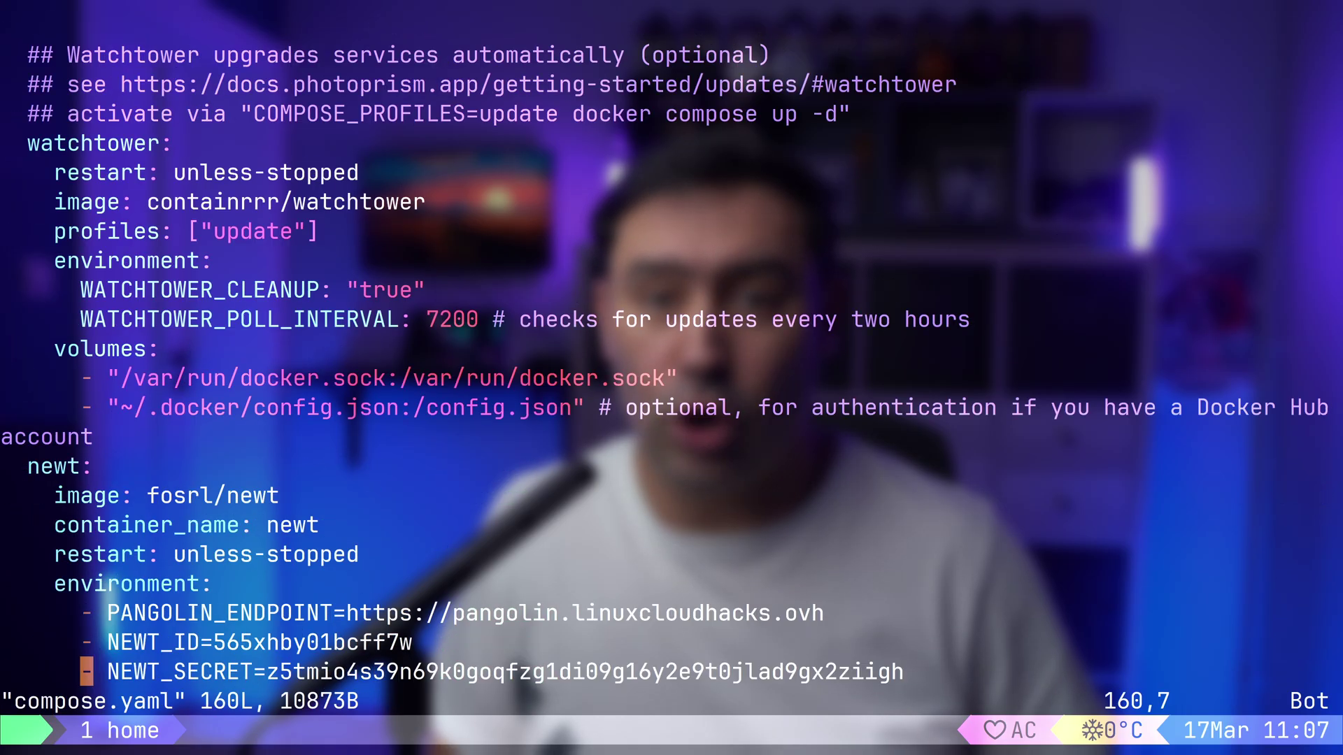
pyautogui.scroll(20, 31, 293)
pyautogui.moveTo(32, 294); pyautogui.dragTo(148, 293)
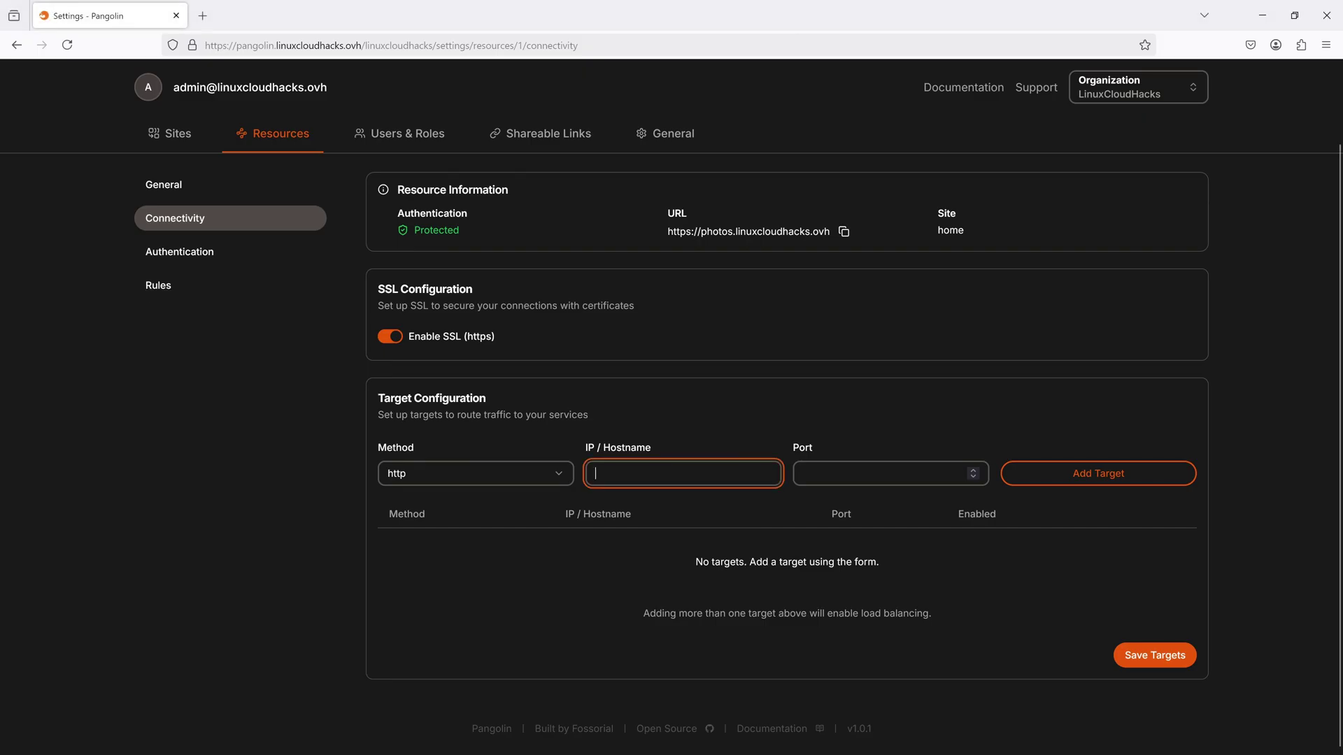
pyautogui.write('photoprism')
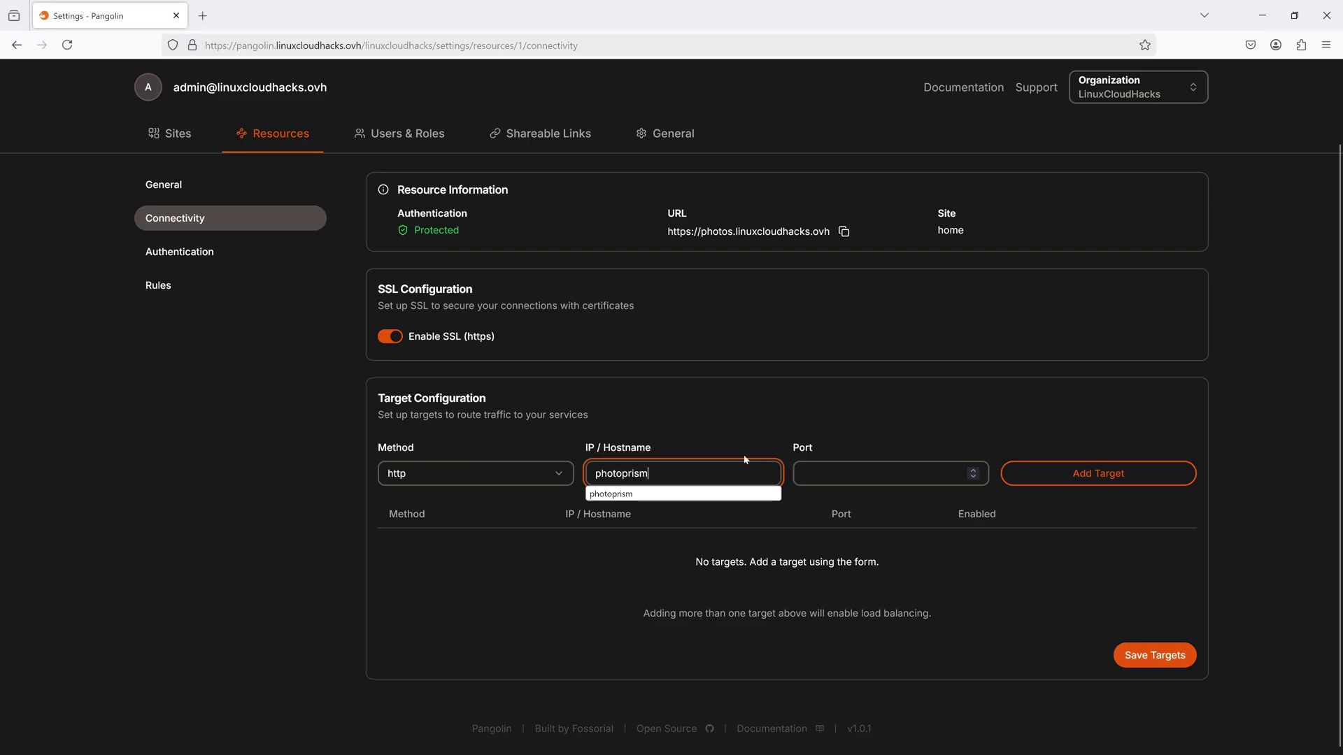
pyautogui.click(853, 417)
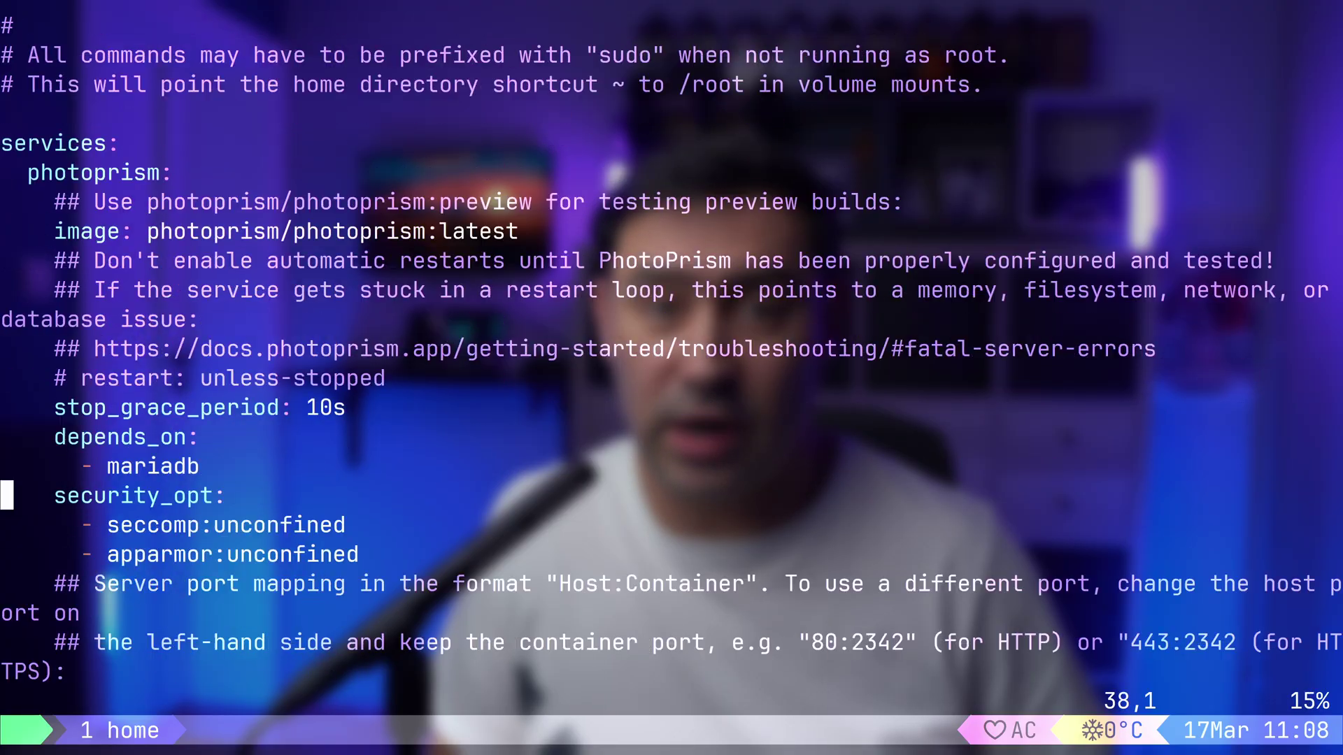
pyautogui.scroll(-7, 672, 350)
pyautogui.doubleClick(132, 172)
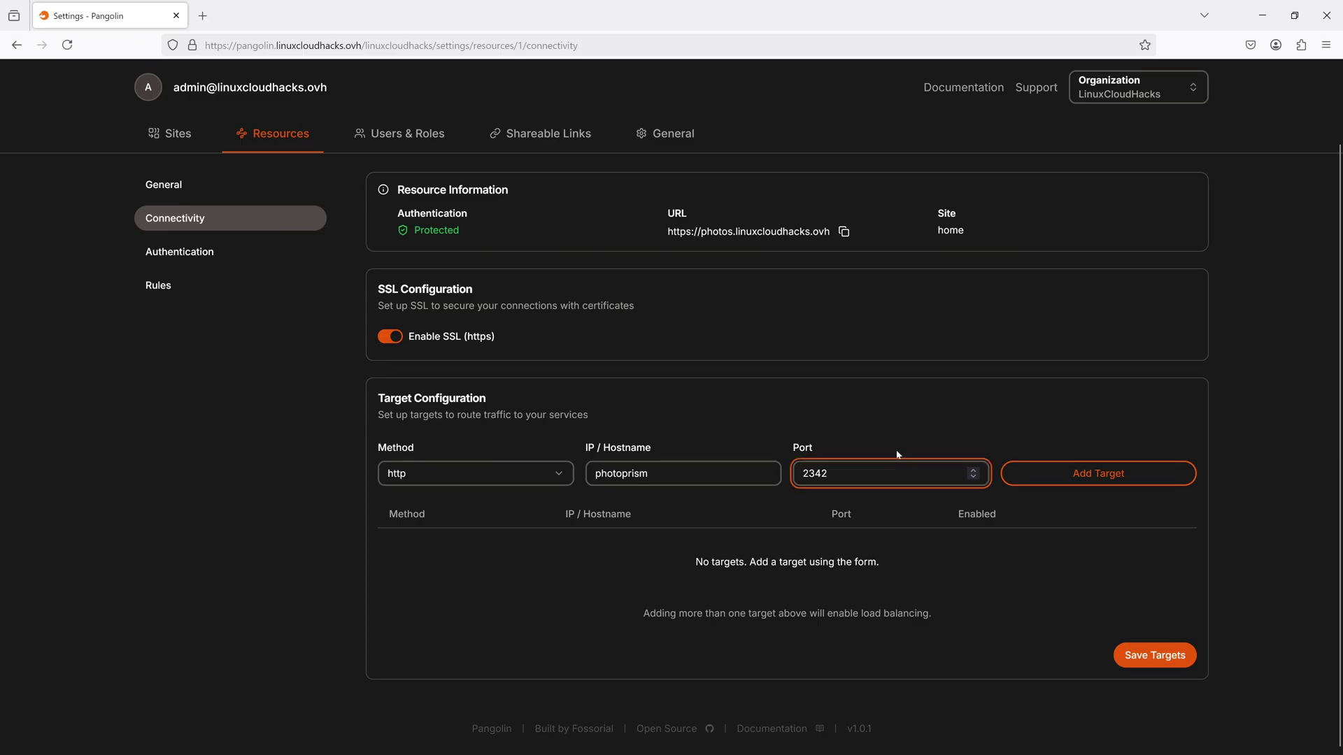
pyautogui.click(1021, 414)
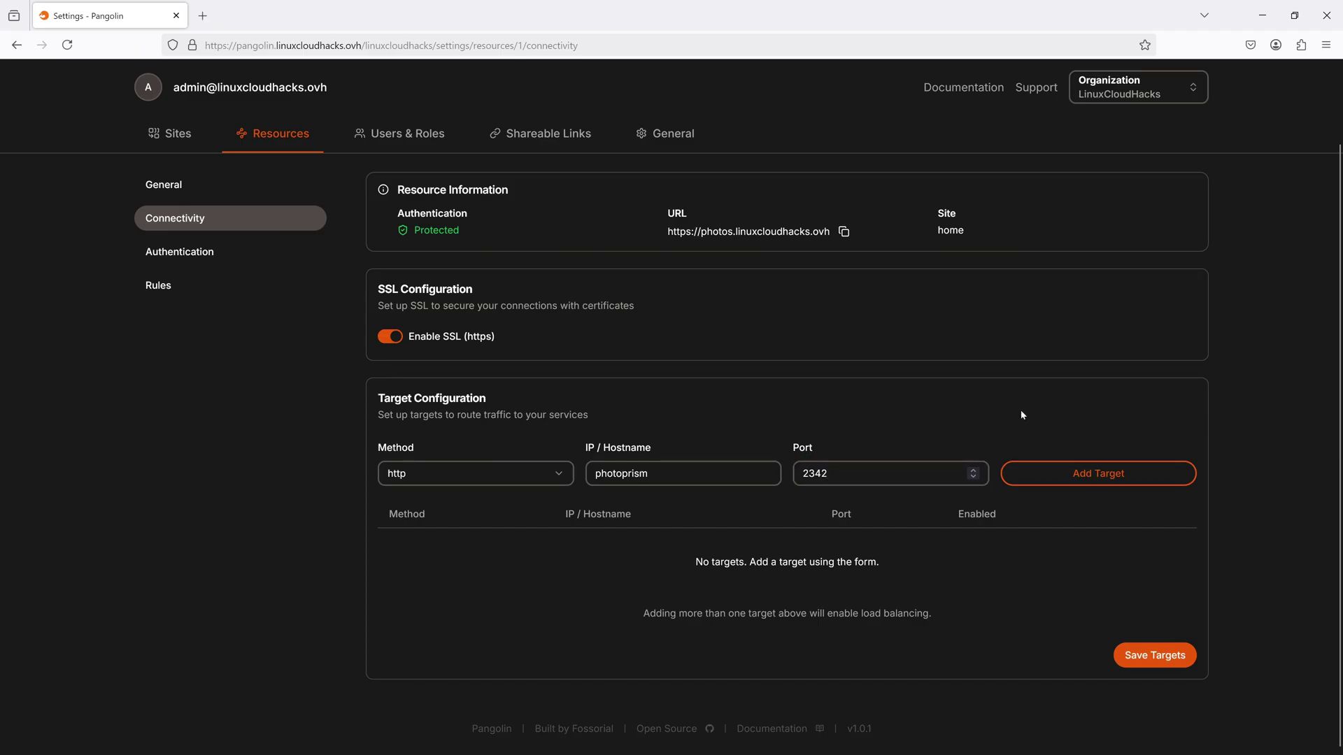
pyautogui.click(1110, 475)
pyautogui.click(1147, 656)
# Open photos.linuxcloudhacks.ovh and enter the PhotoPrism admin password
pyautogui.click(280, 133)
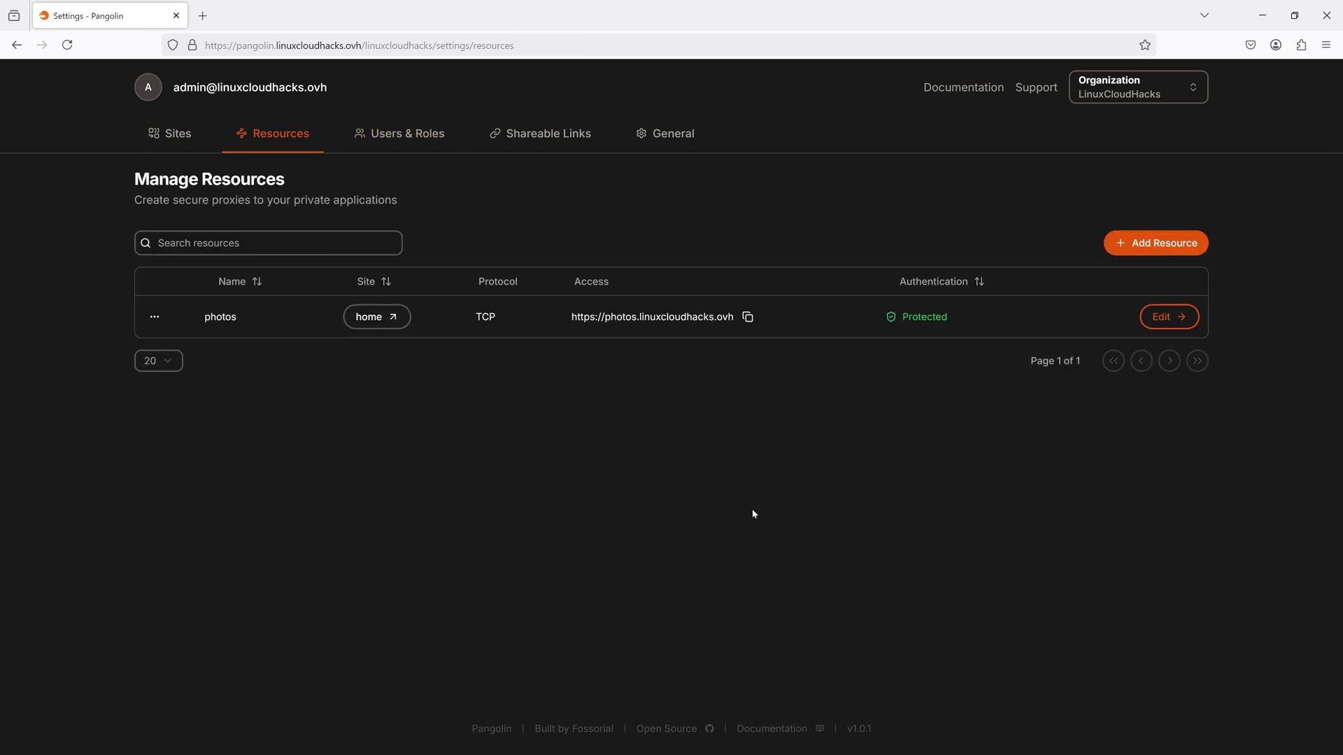
pyautogui.click(684, 317)
pyautogui.write('admin')
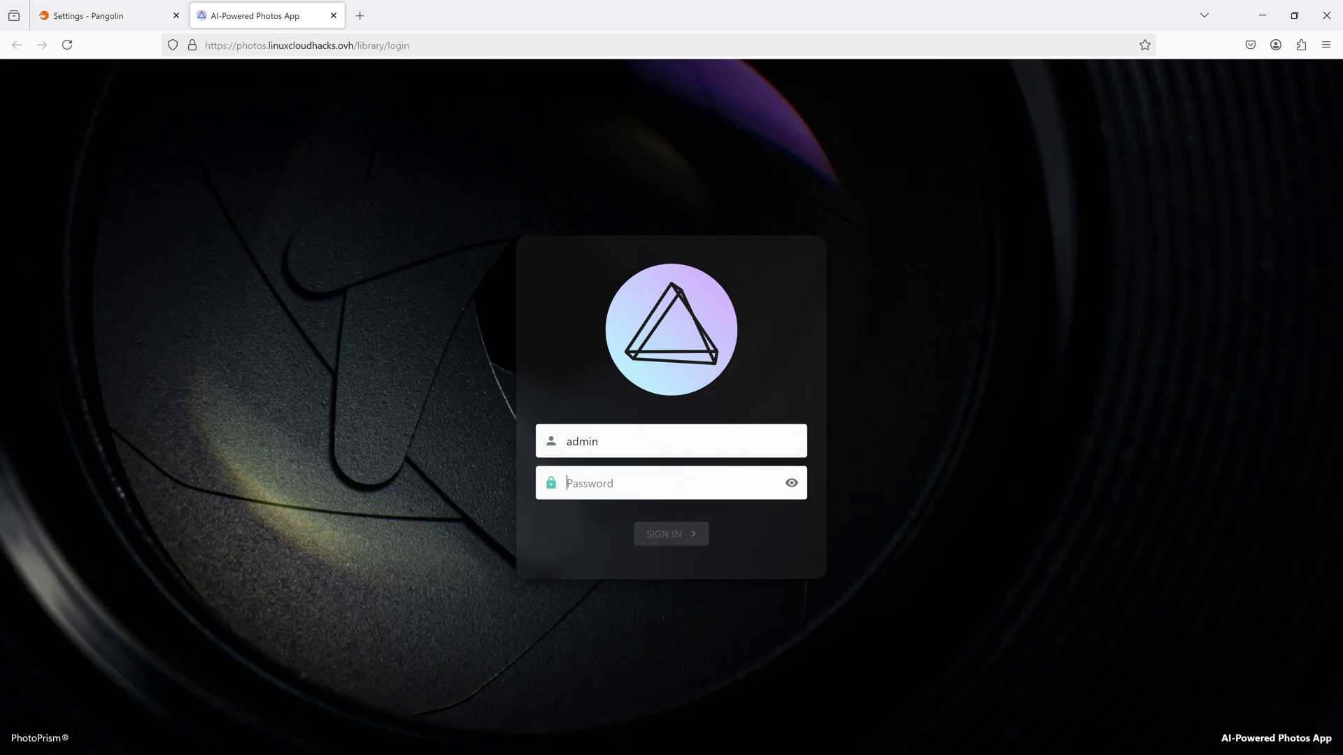
pyautogui.write('*********')
# Submit the admin login to open the PhotoPrism photo library
pyautogui.press('Return')
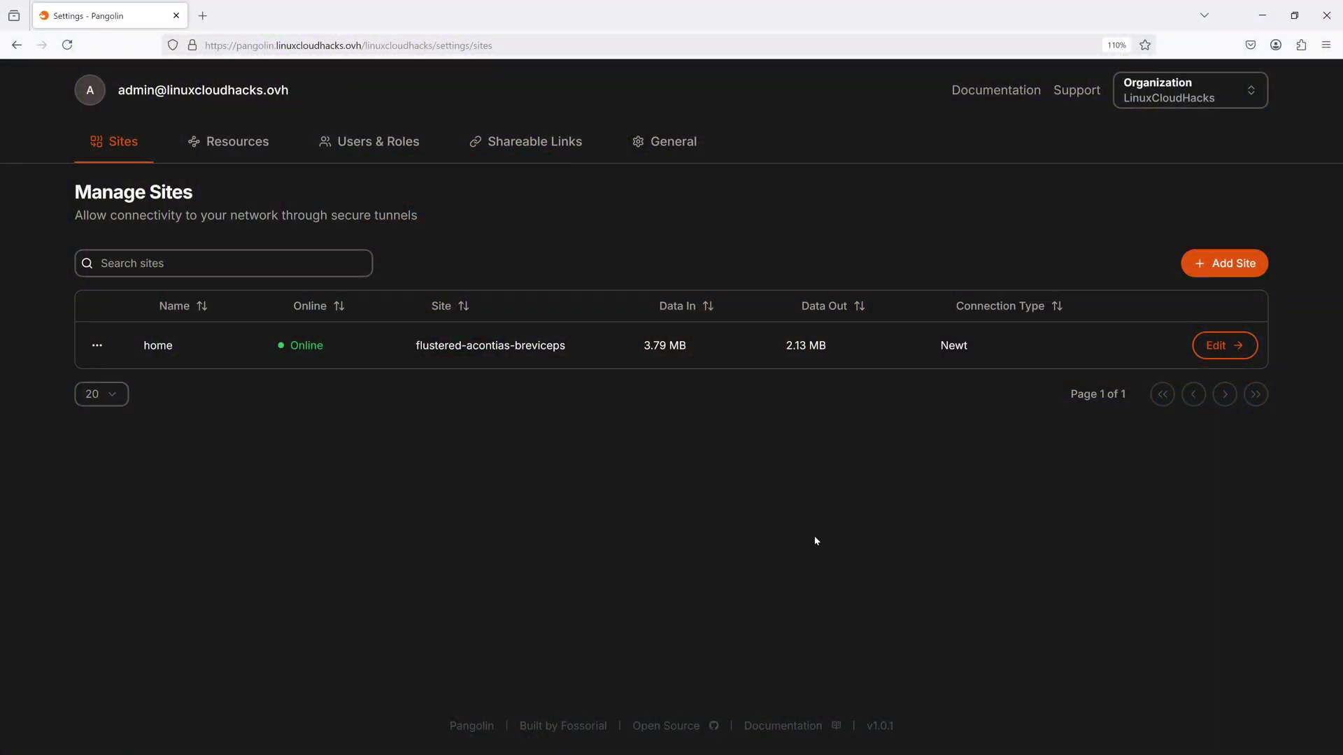
# Add a Newt site named 'test', copying its newt connection command before creating it
pyautogui.click(1217, 263)
pyautogui.click(805, 280)
pyautogui.write('test')
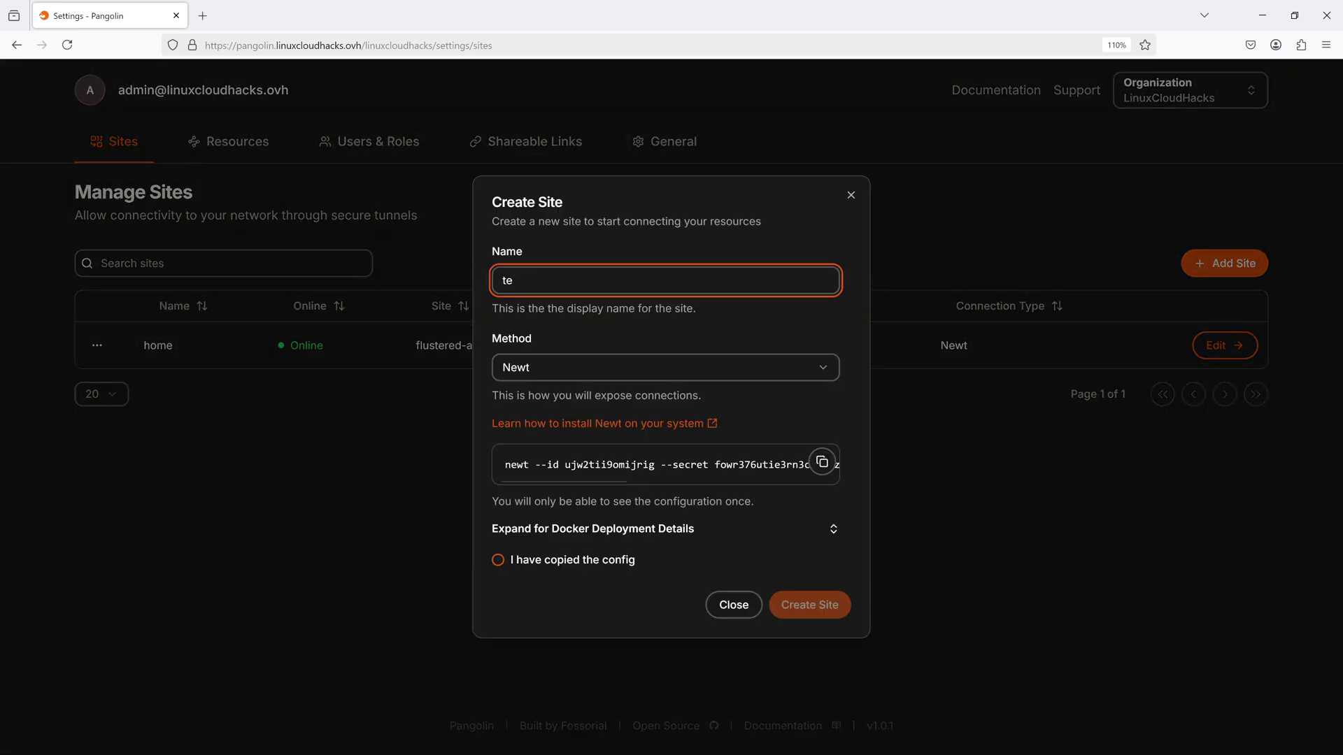
pyautogui.click(823, 462)
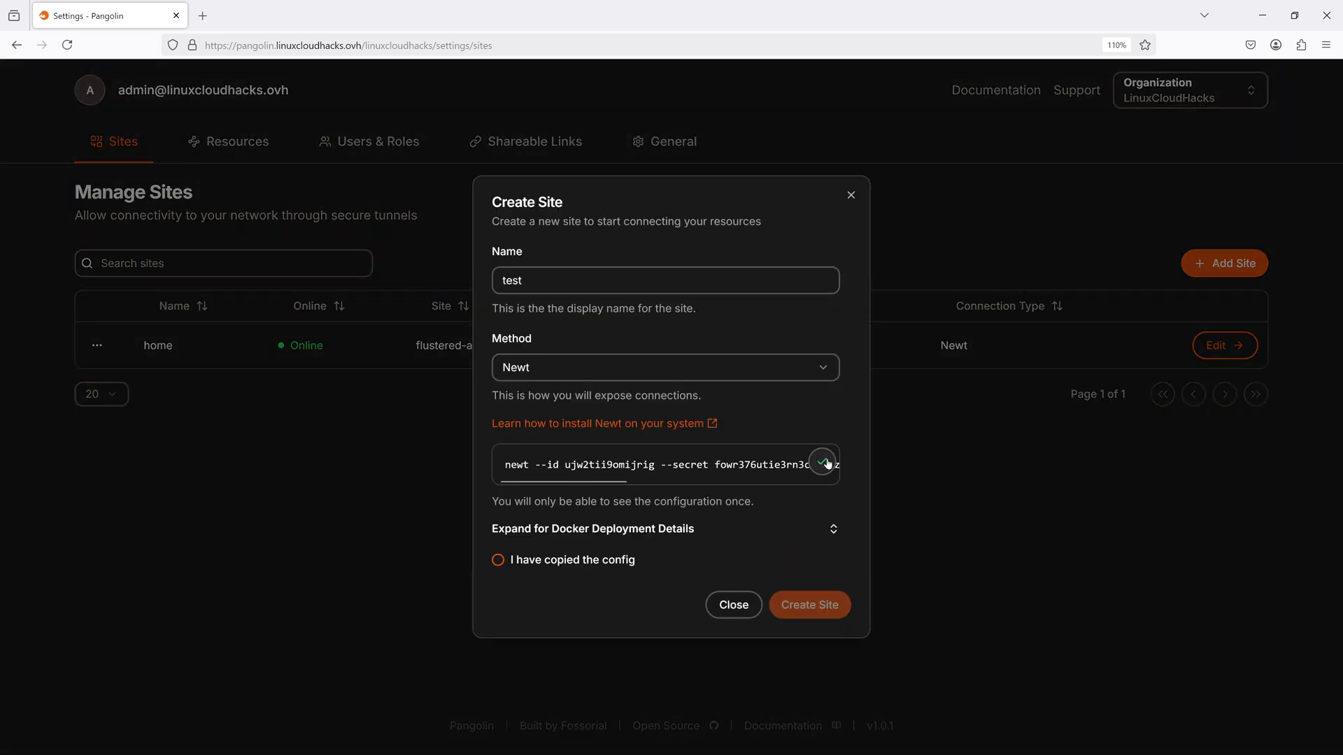
pyautogui.click(499, 564)
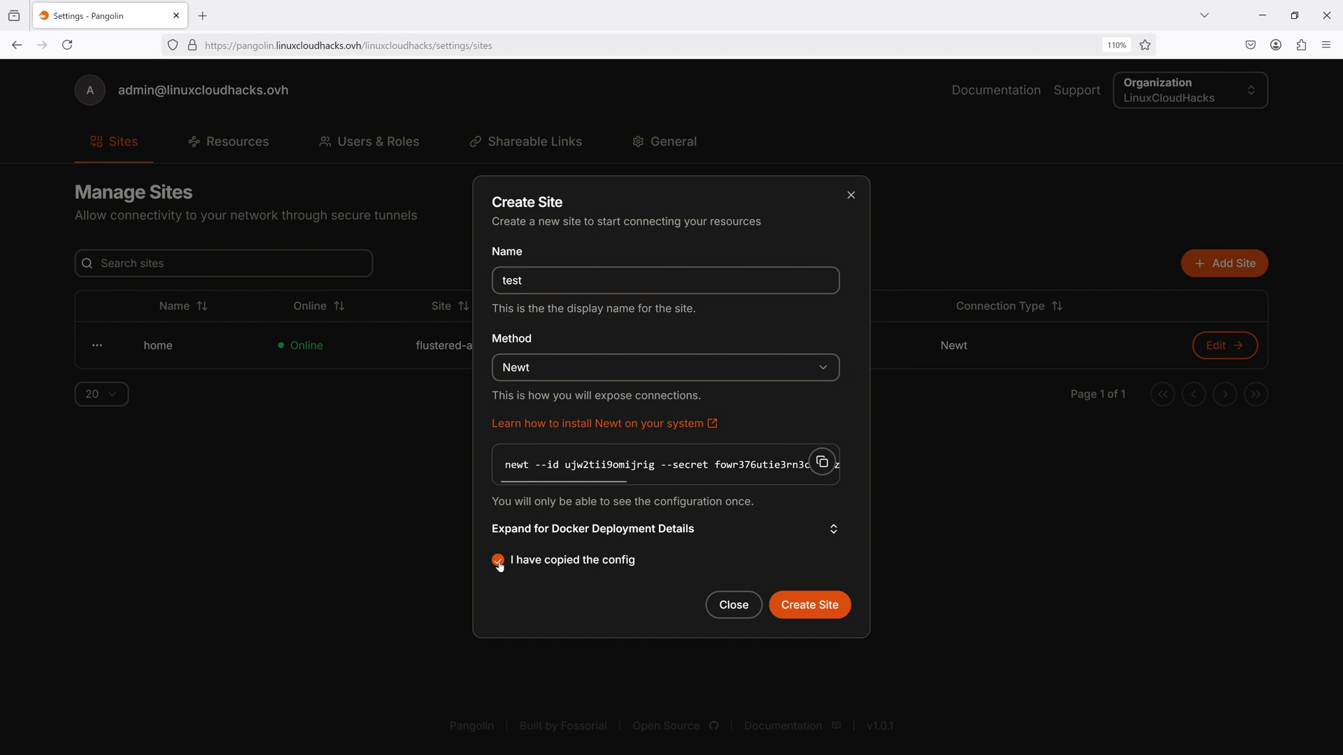
pyautogui.click(804, 603)
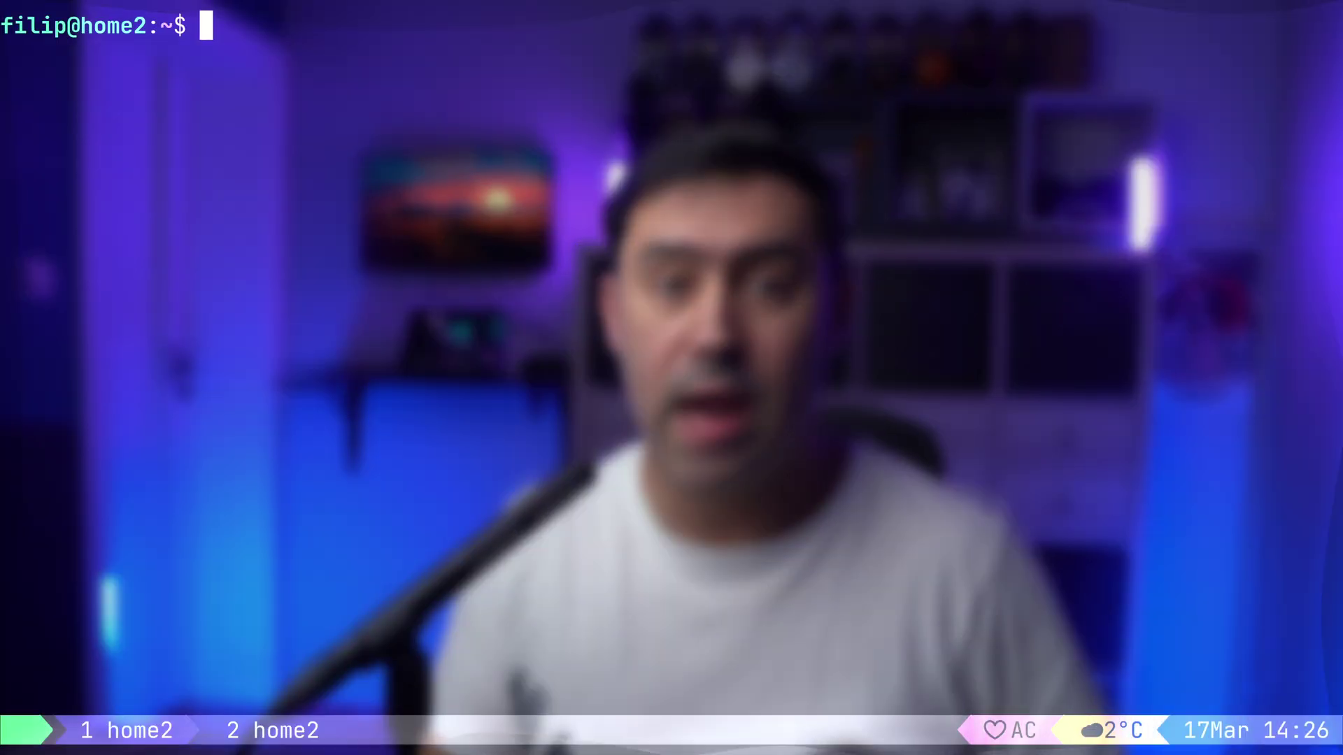
# Run the pasted newt command on home2, then start 'miniserve .' in a new tmux window
pyautogui.hotkey('ctrl', 'shift', 'v')
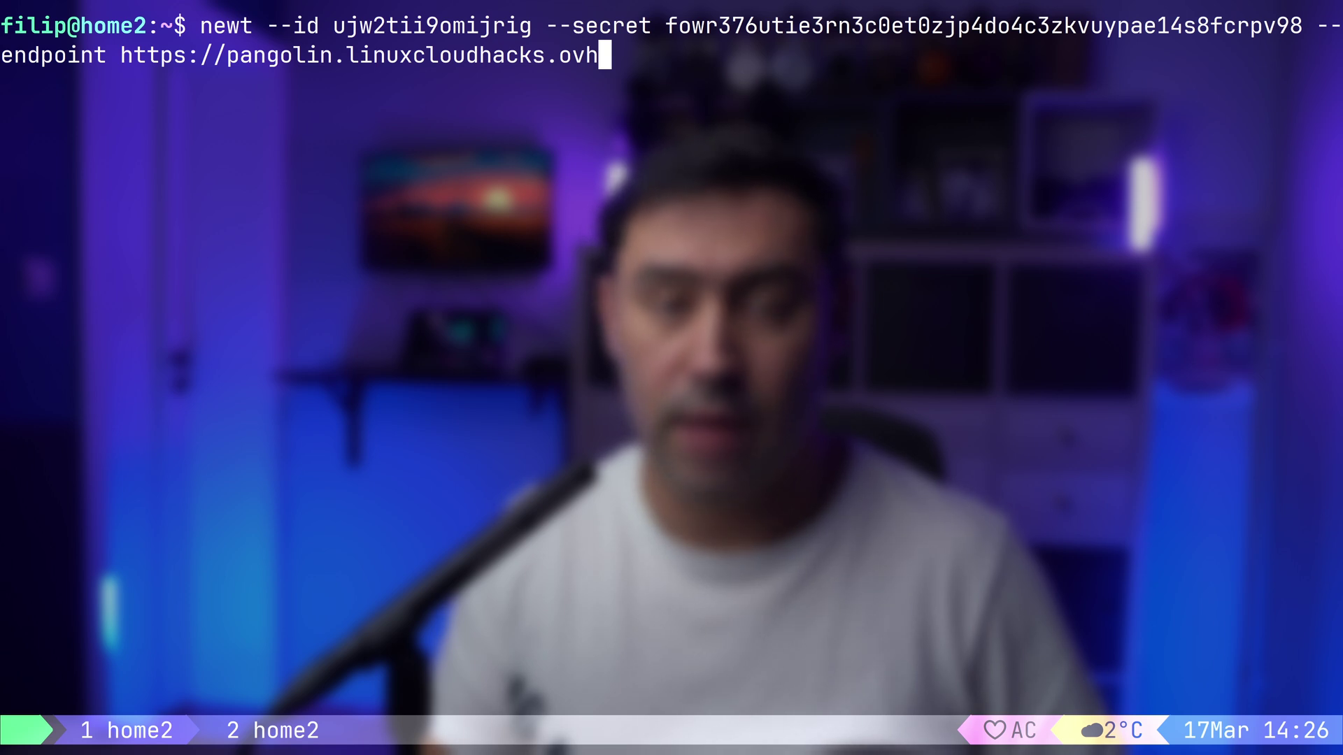
pyautogui.press('Return')
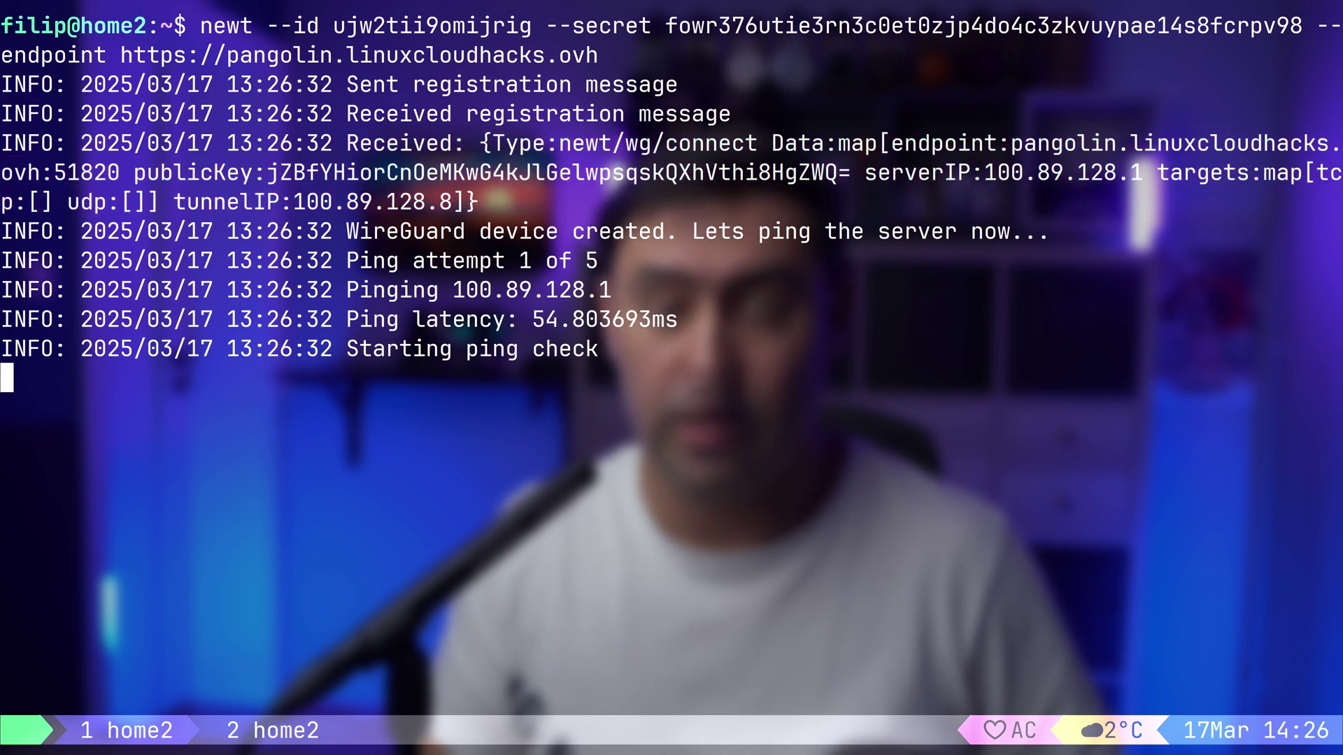
pyautogui.hotkey('ctrl', 'b')
pyautogui.write('n')
pyautogui.write('miniserve .')
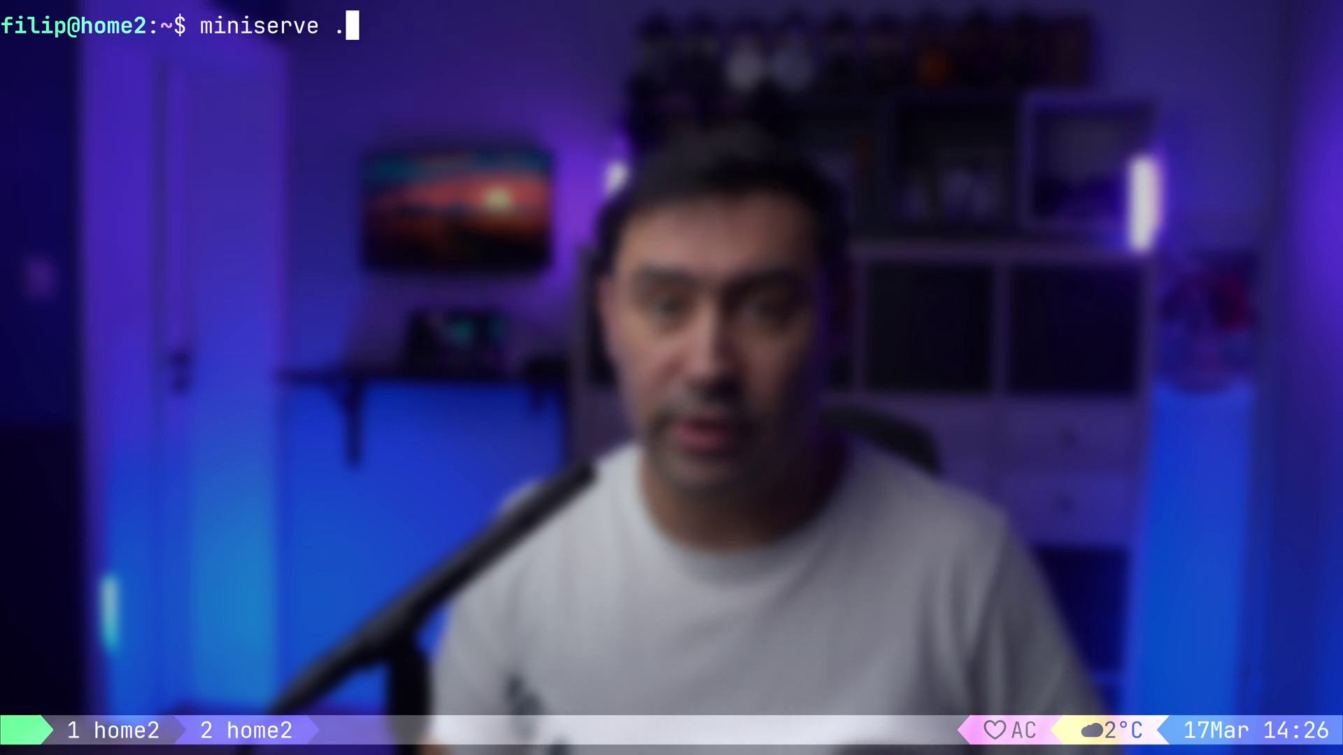
pyautogui.press('Return')
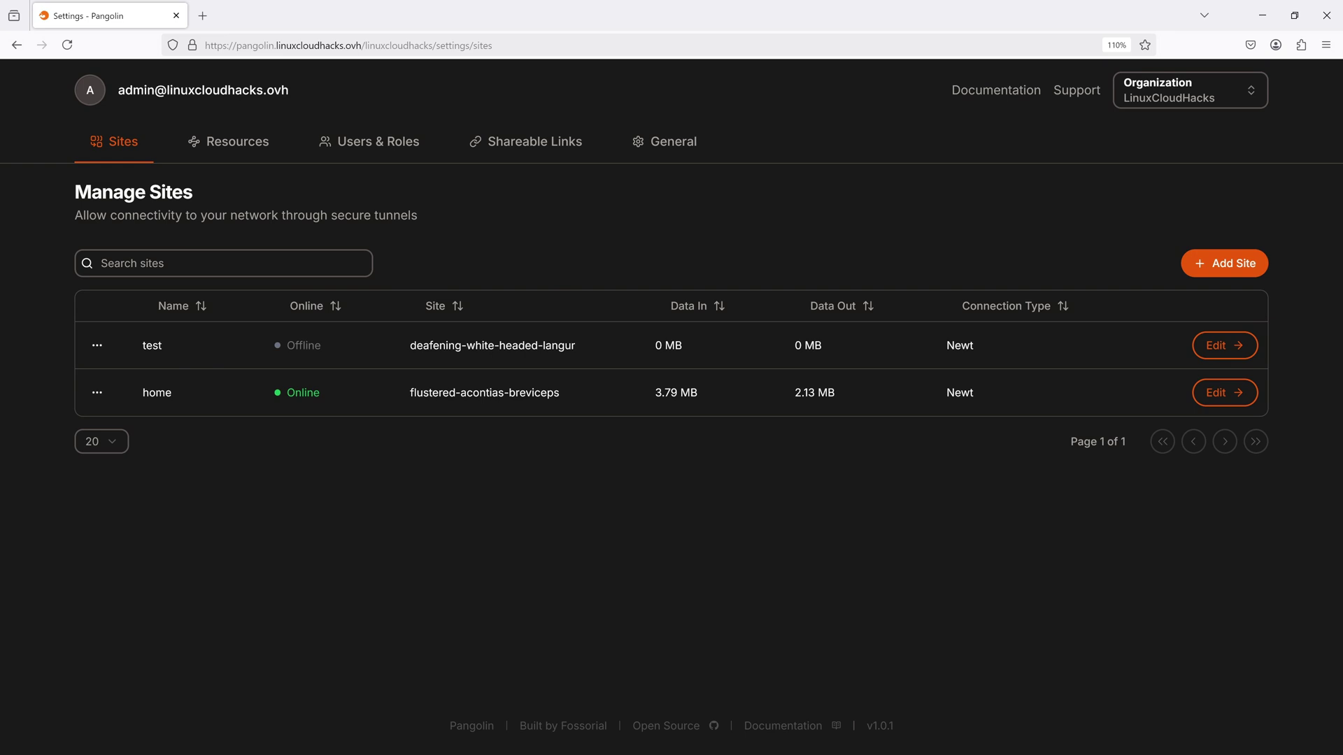
# Create the mini resource assigned to the test site
pyautogui.click(221, 155)
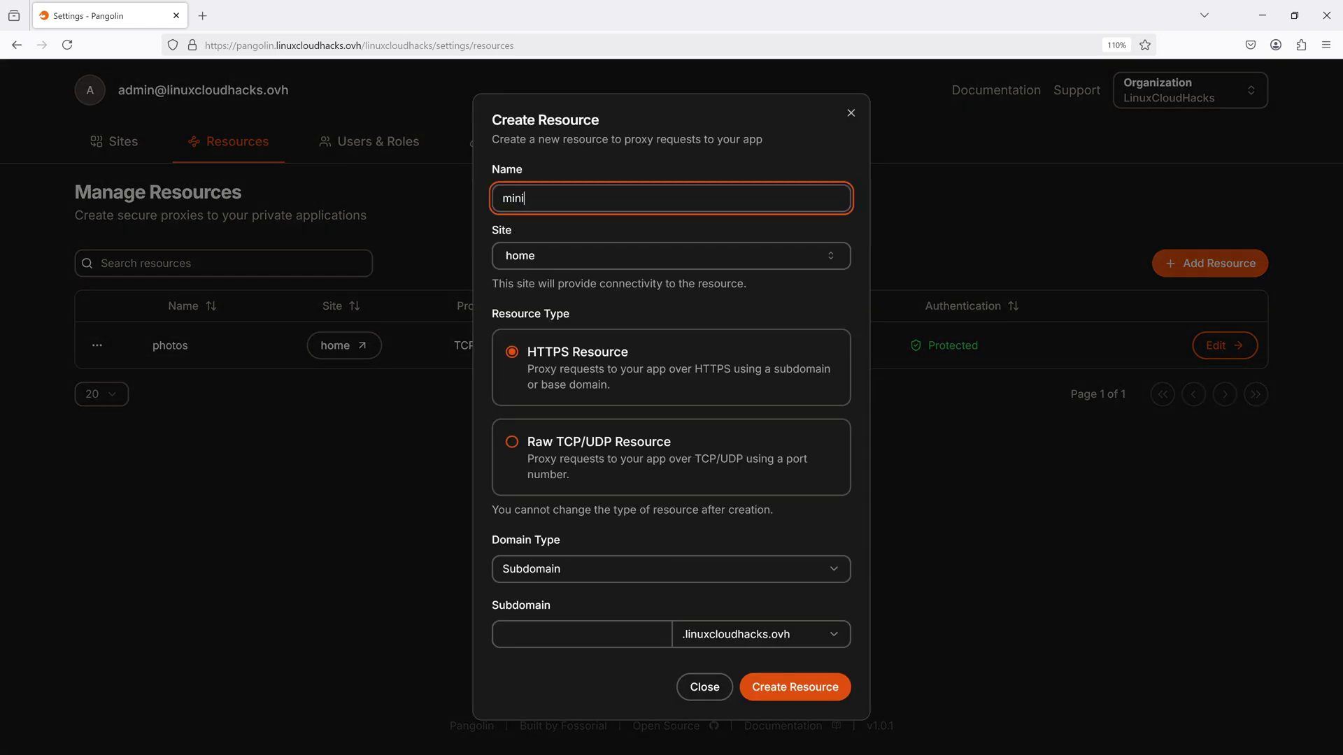
pyautogui.click(665, 256)
pyautogui.click(633, 347)
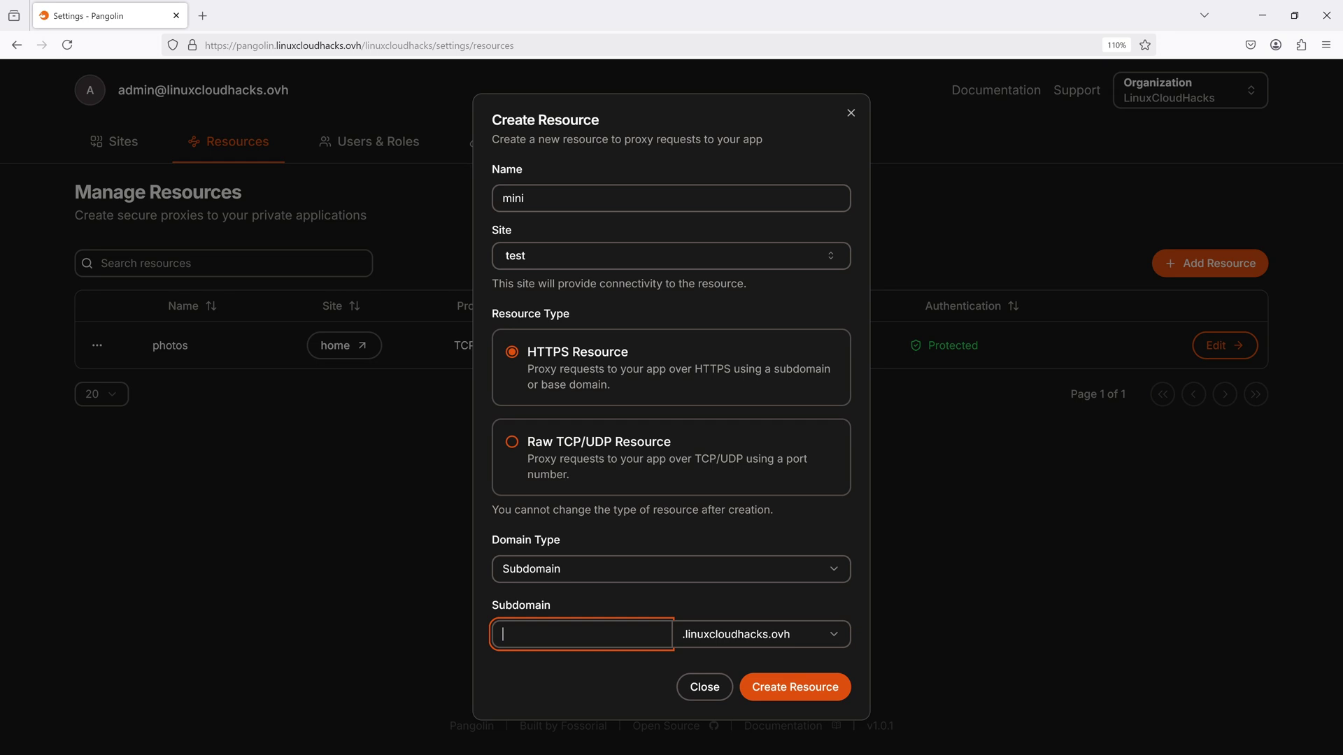
pyautogui.click(789, 686)
# Add and save an http target 127.0.0.1 port 8080 for the mini resource
pyautogui.scroll(-3, 723, 414)
pyautogui.click(672, 444)
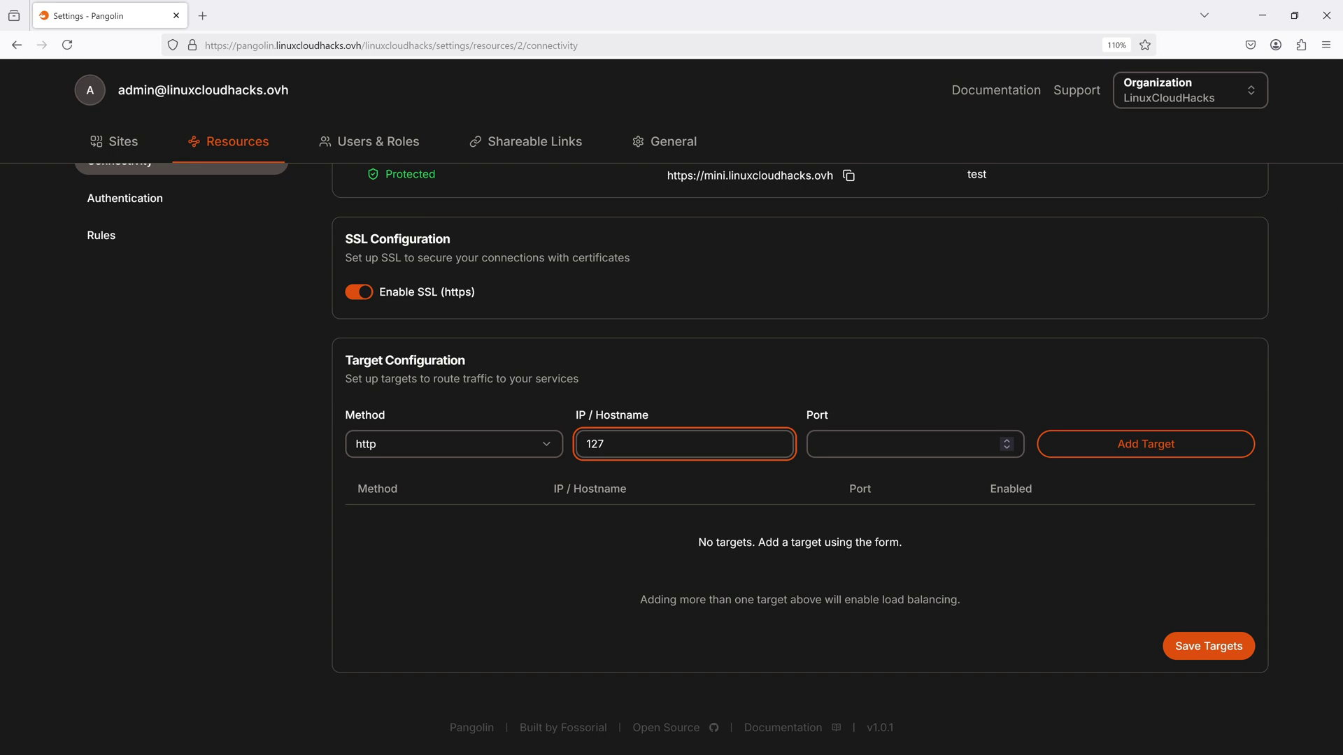
pyautogui.click(902, 444)
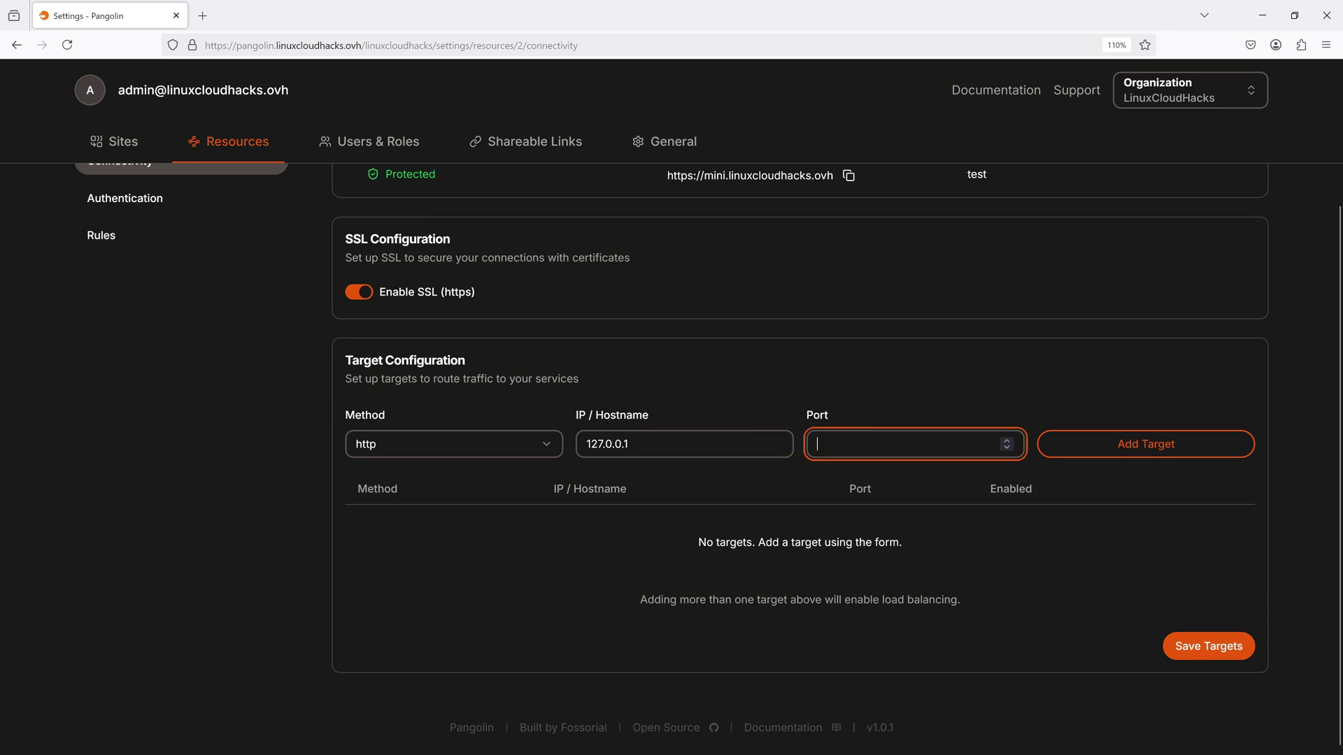
pyautogui.click(1184, 449)
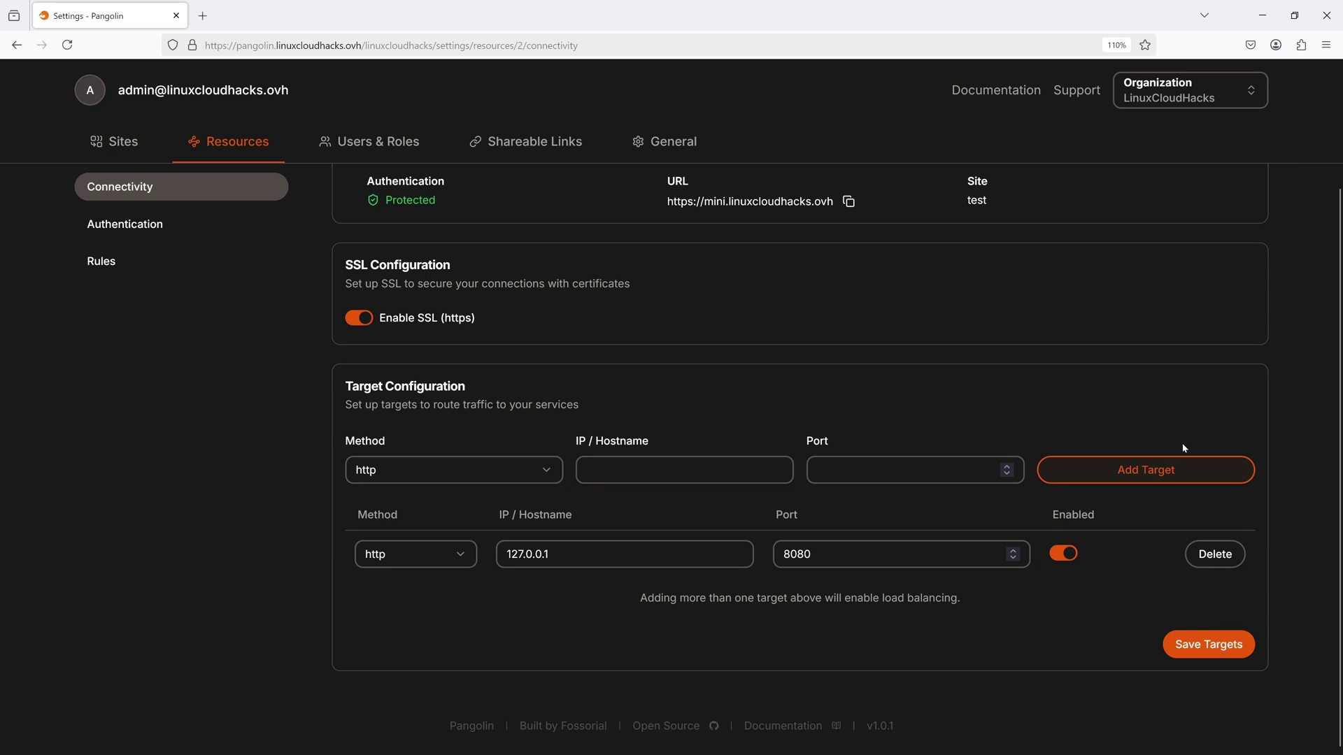
pyautogui.click(1208, 642)
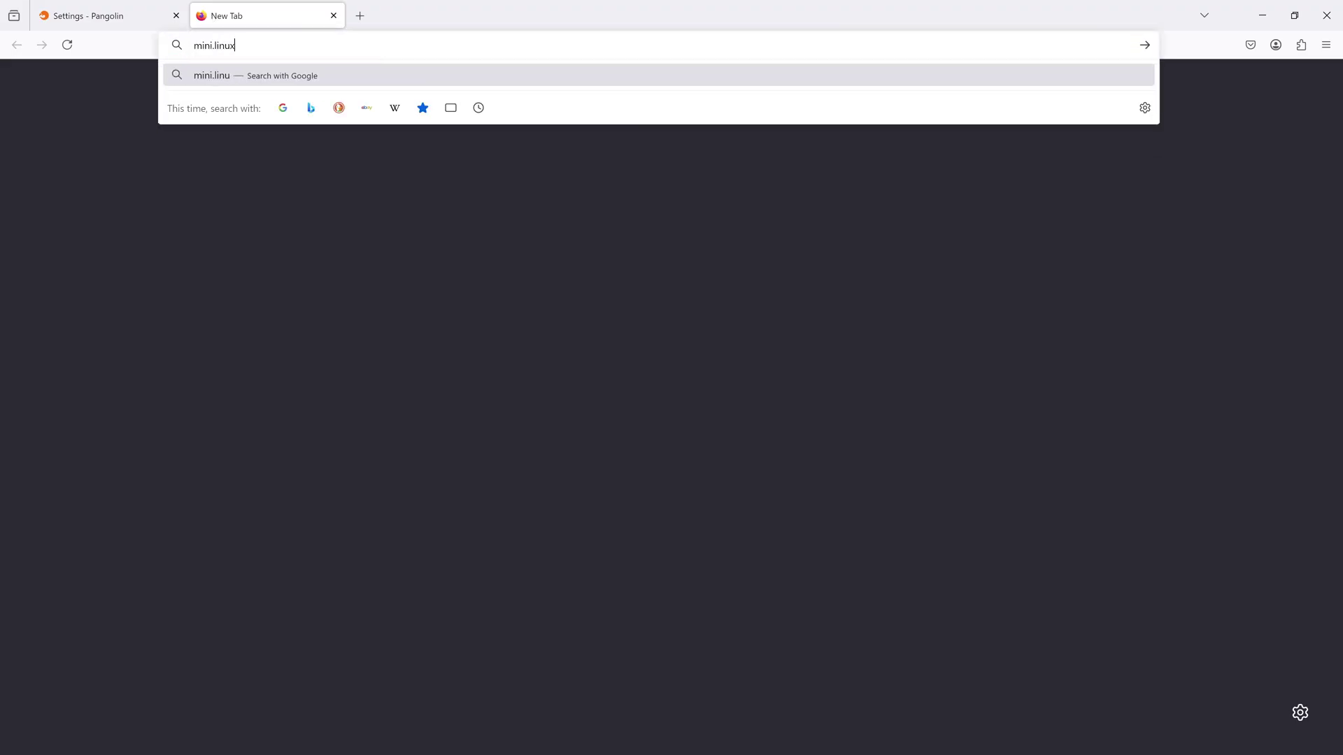
# Load mini.linuxcloudhacks.ovh in the browser
pyautogui.write('cloudhacks.ovh')
pyautogui.press('Return')
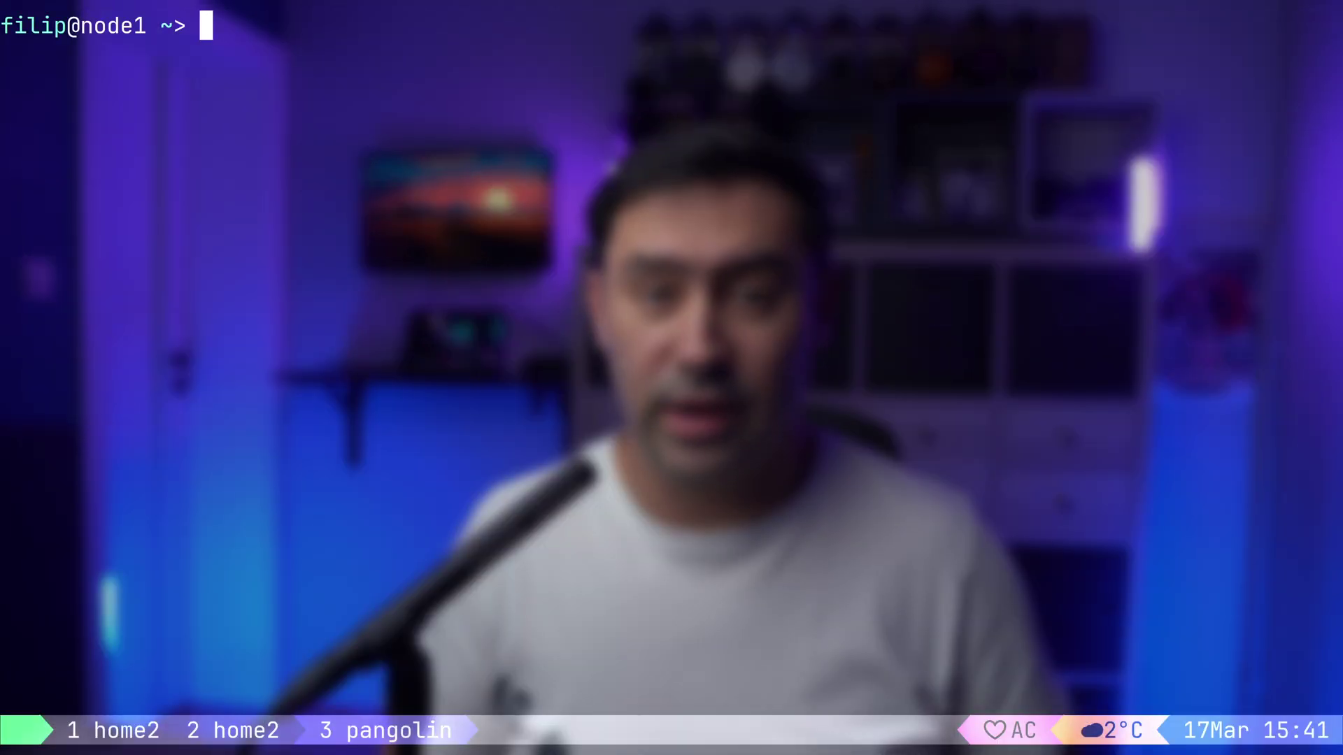
pyautogui.hotkey('ctrl', 'shift', 'v')
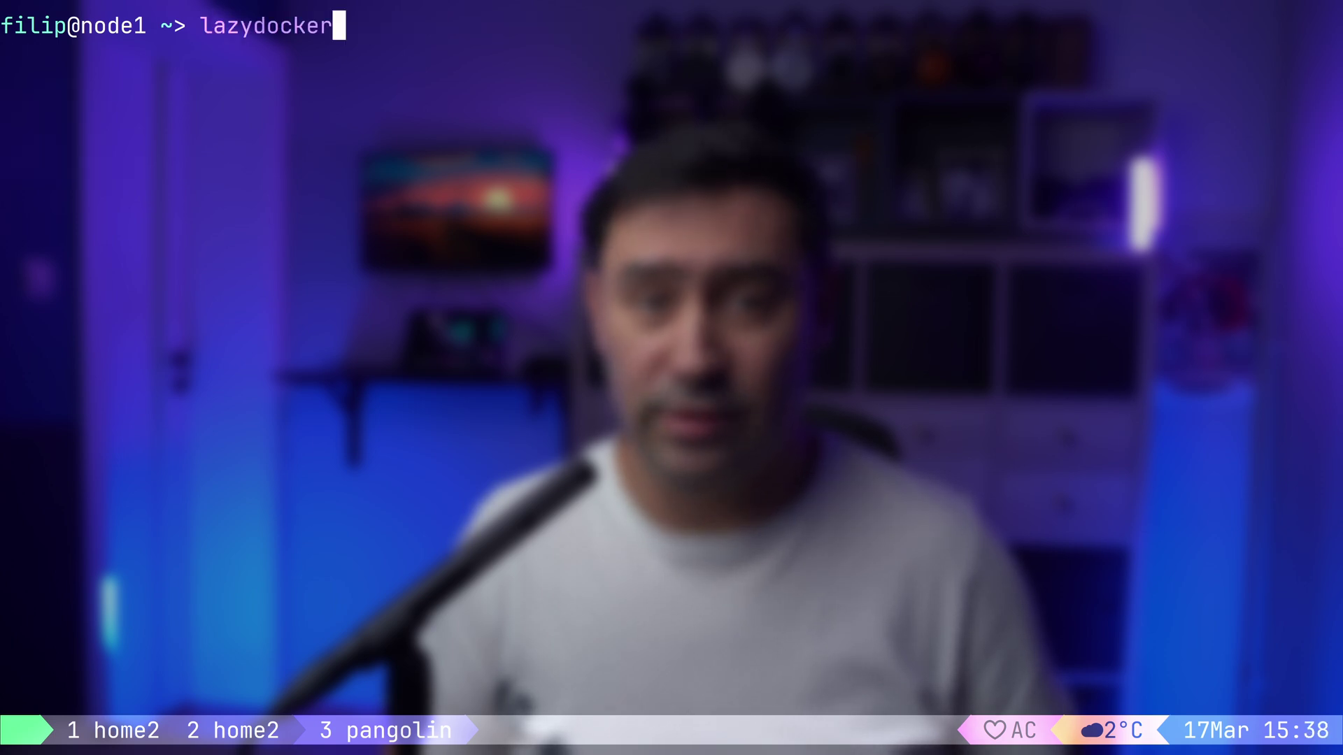
pyautogui.press('Down')
pyautogui.press('Down')
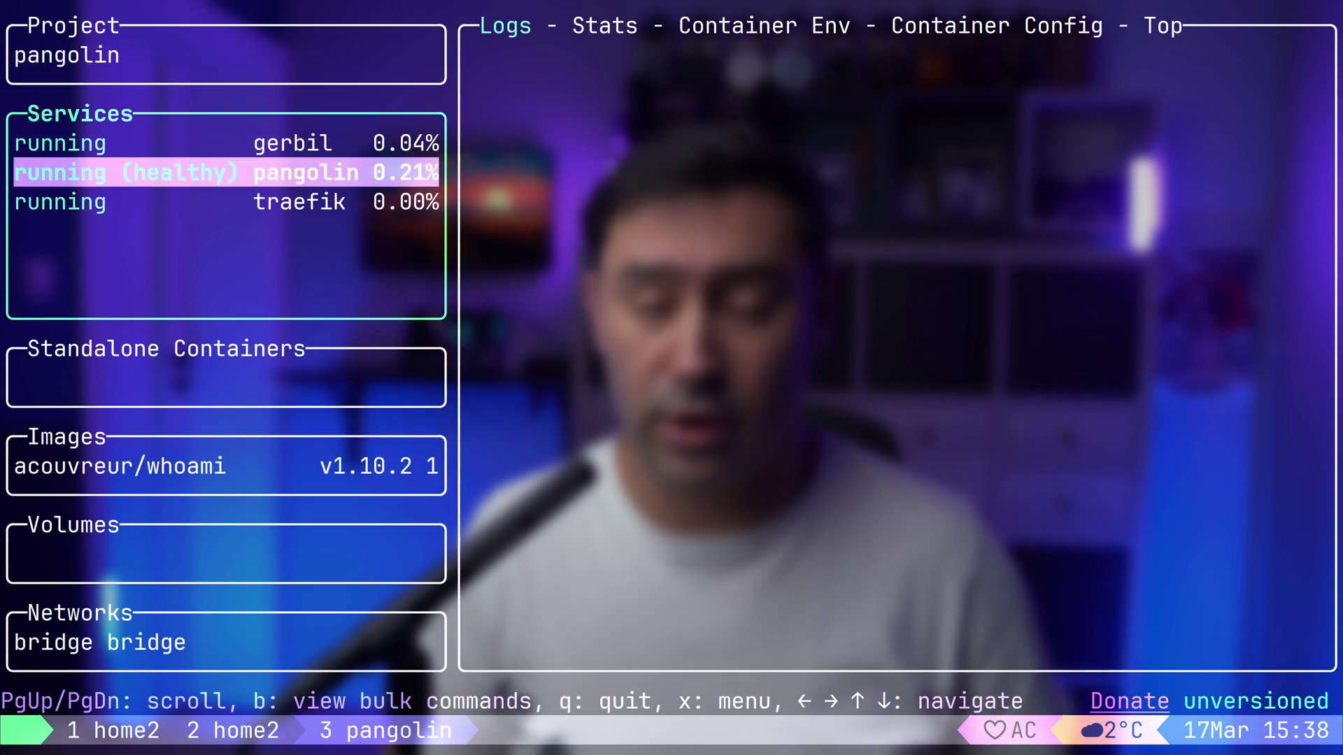
pyautogui.hotkey('shift', 'e')
pyautogui.write('cat /etc')
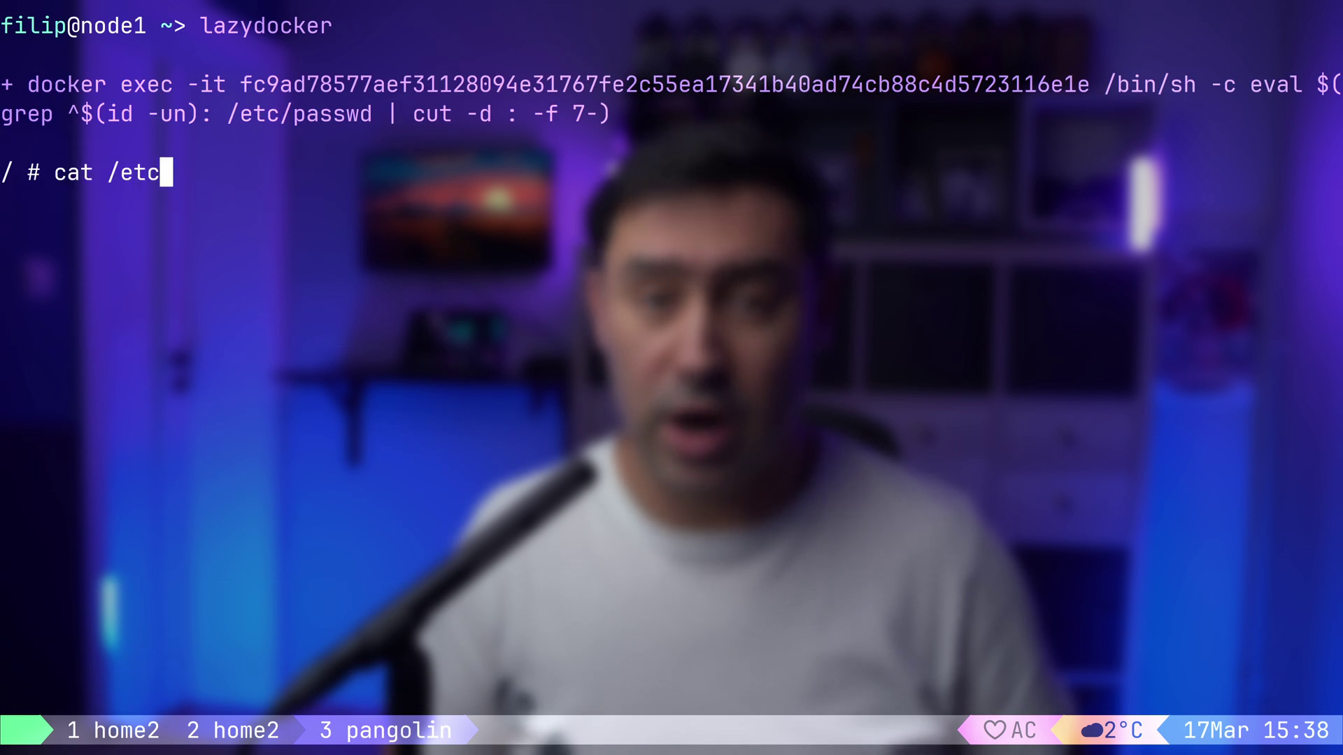
pyautogui.write('/traefik/traefik_config.yml')
pyautogui.press('Return')
pyautogui.scroll(5, 563, 514)
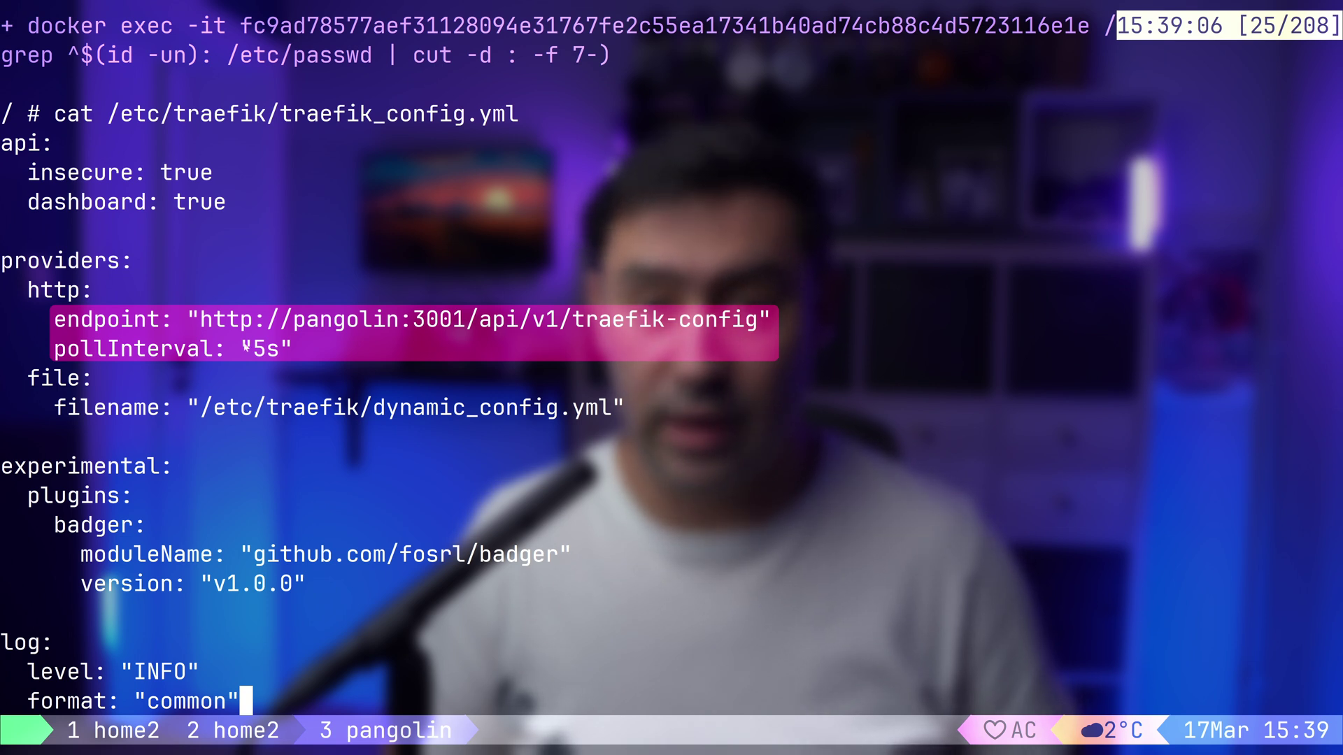
pyautogui.moveTo(200, 320); pyautogui.dragTo(754, 321)
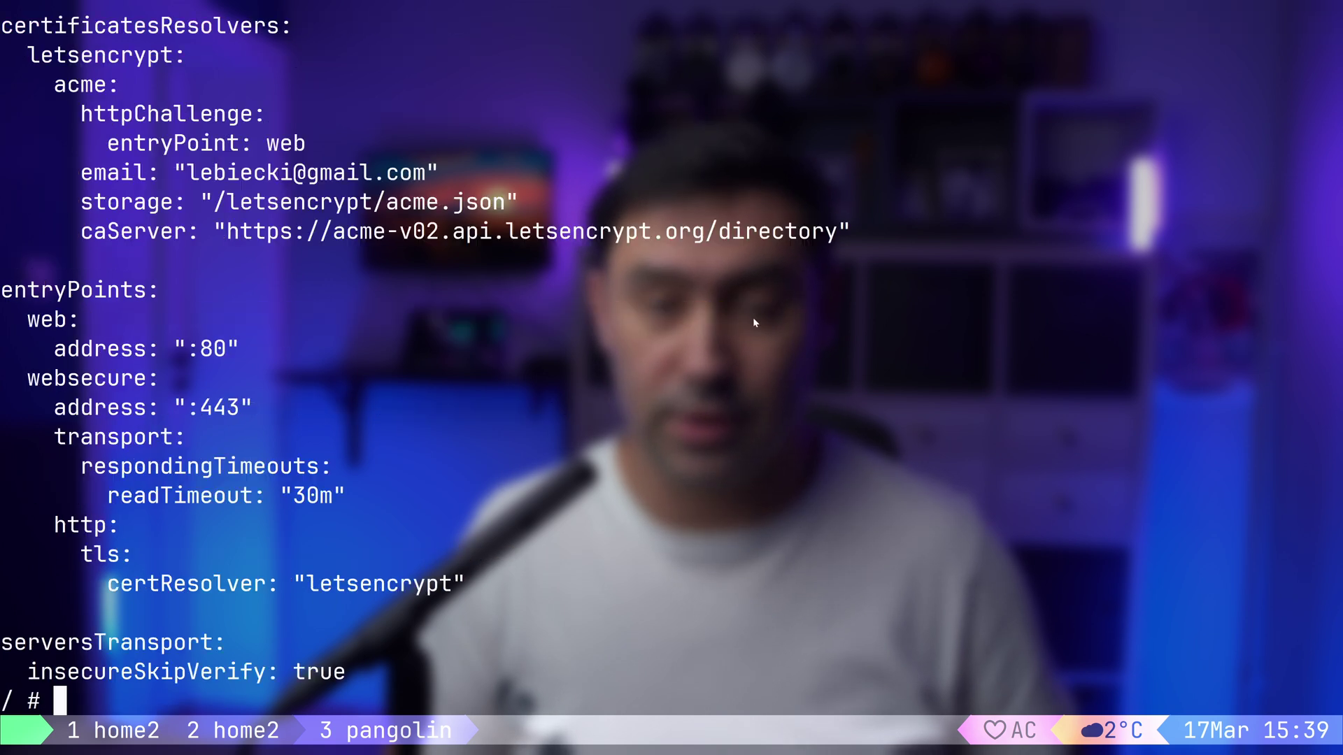
pyautogui.hotkey('ctrl', 'l')
pyautogui.write('curl')
pyautogui.write('http://pangolin:3001/api/v1/traefik-config')
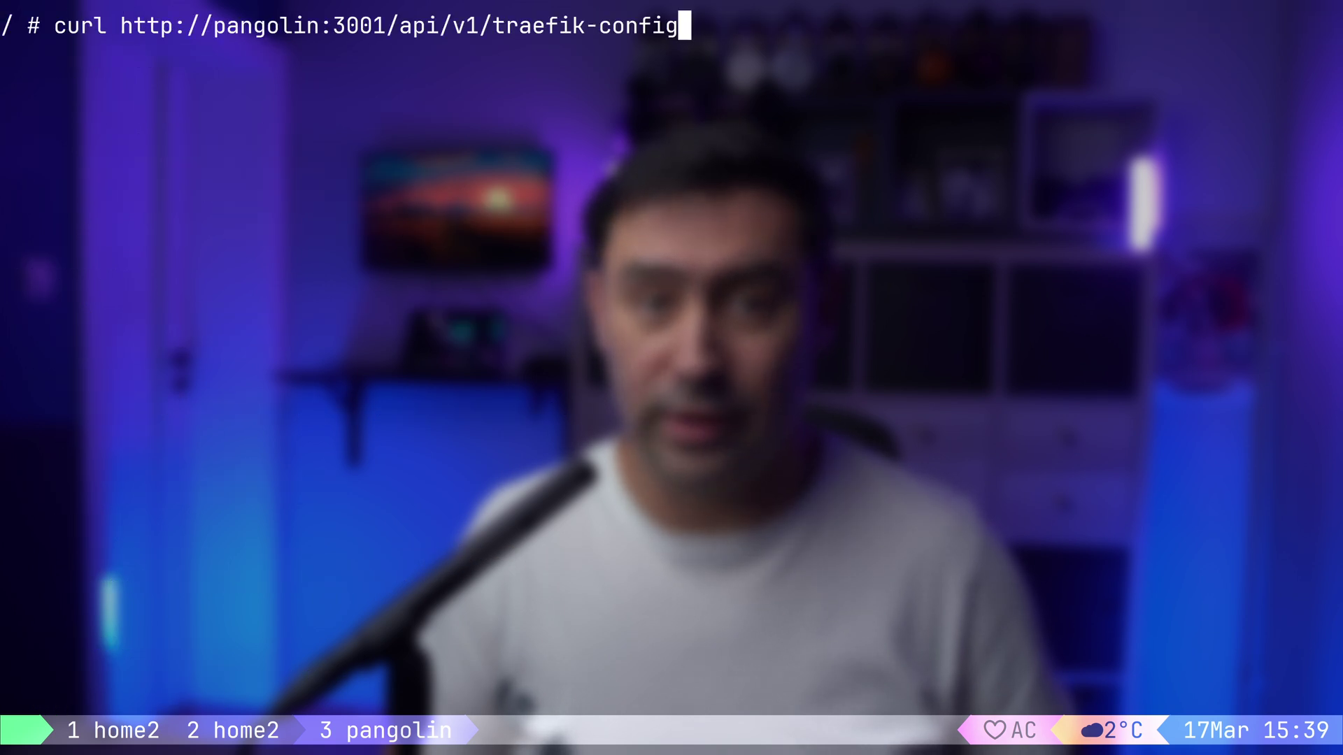
pyautogui.write('| jq')
pyautogui.press('Return')
pyautogui.scroll(1, 815, 270)
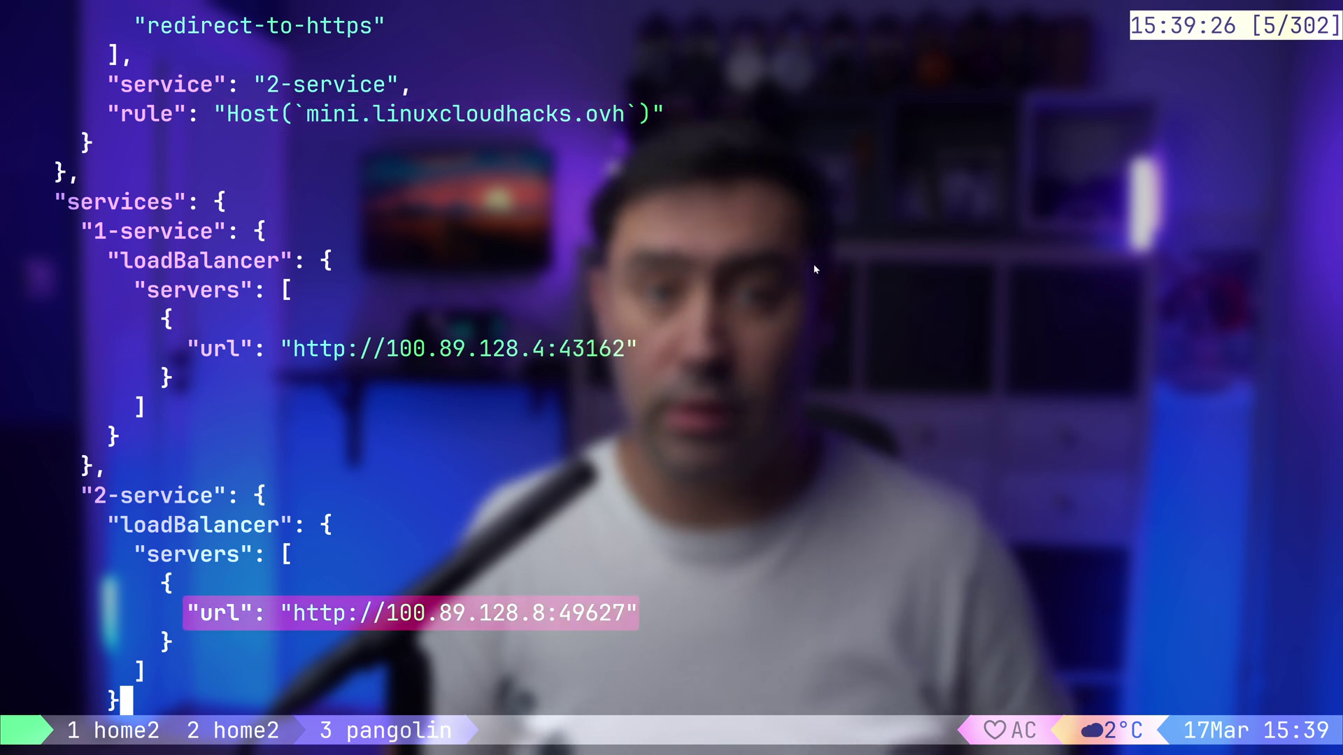
pyautogui.hotkey('ctrl', 'b')
pyautogui.press('1')
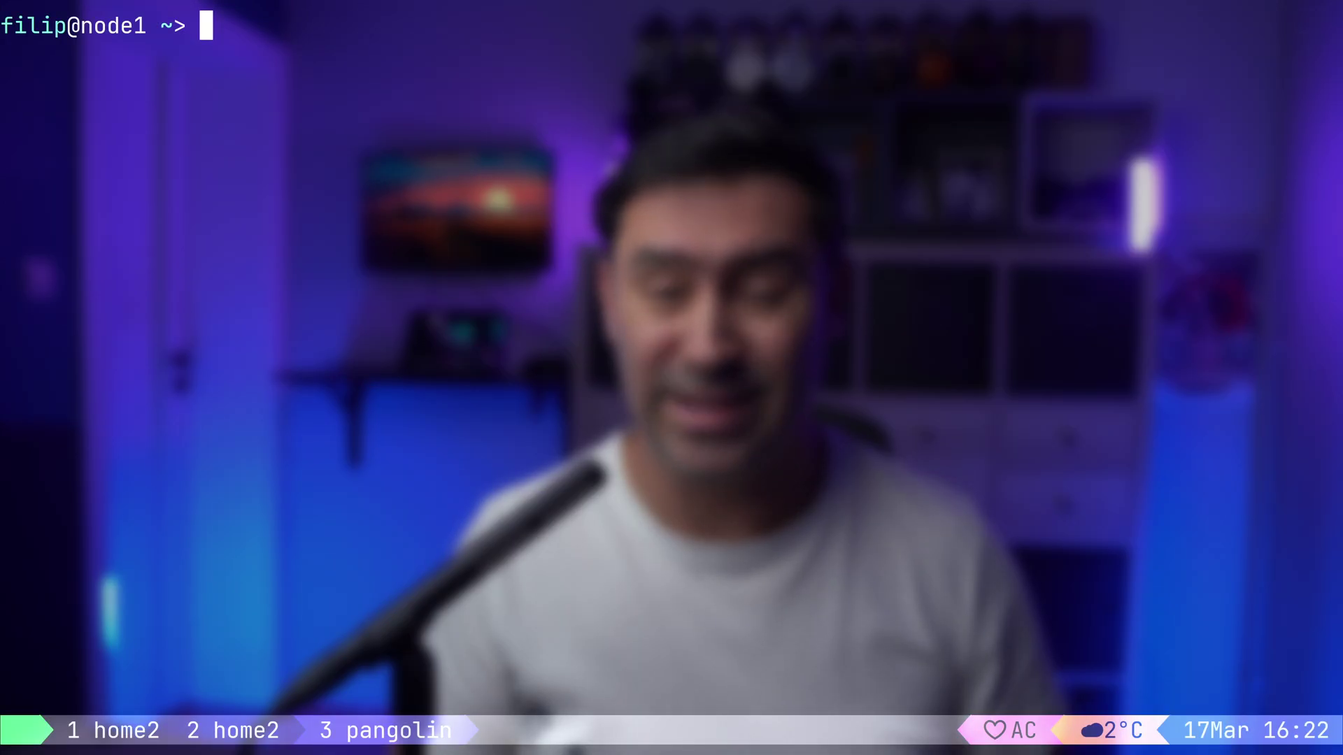
# In lazydocker, exec a shell in gerbil, run 'ps -ef | more', then run 'wg'
pyautogui.write('lazydocker')
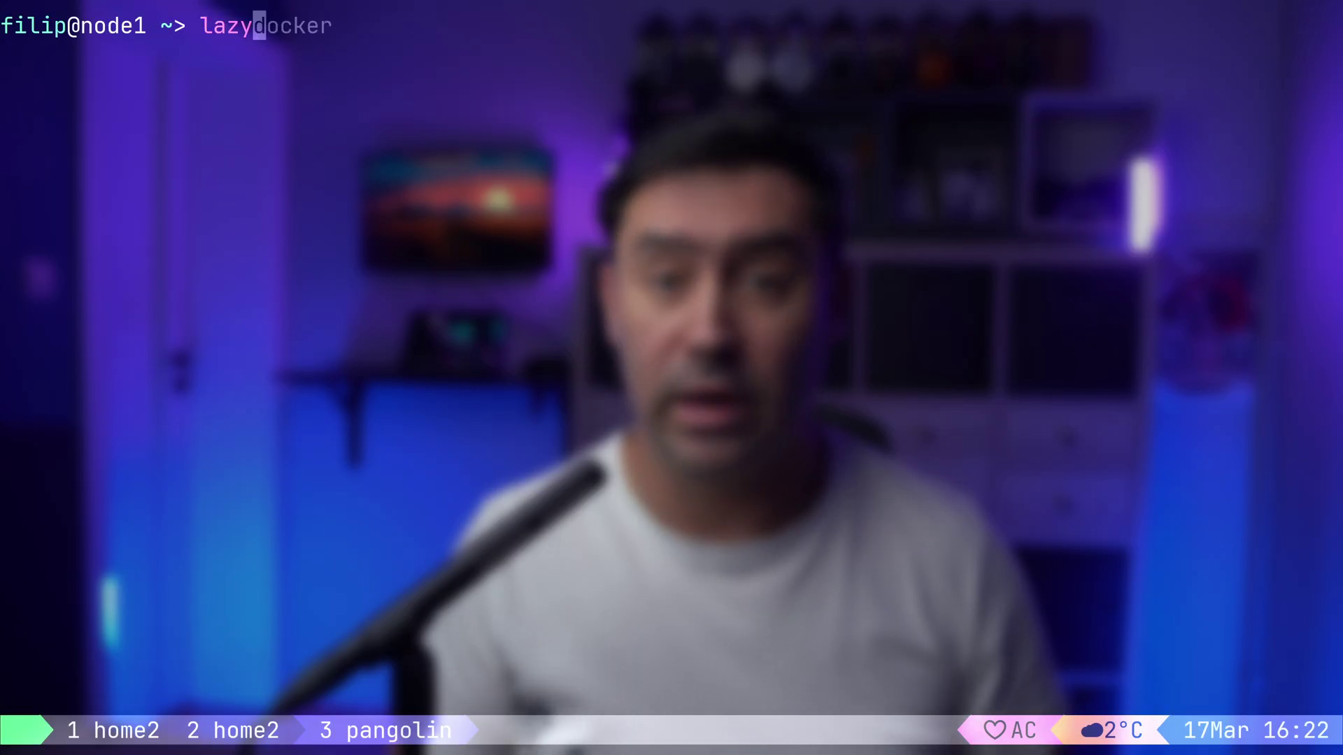
pyautogui.press('Return')
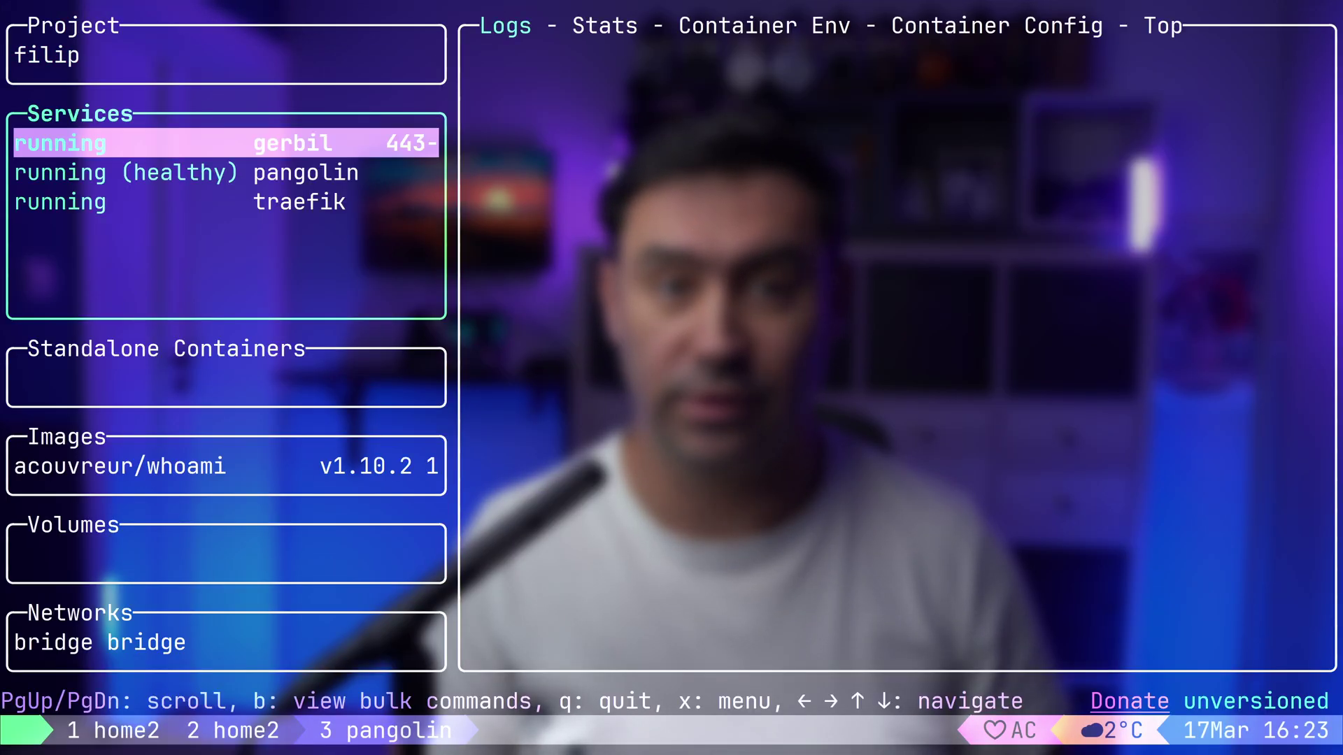
pyautogui.hotkey('shift', 'e')
pyautogui.write('ps -ef | more')
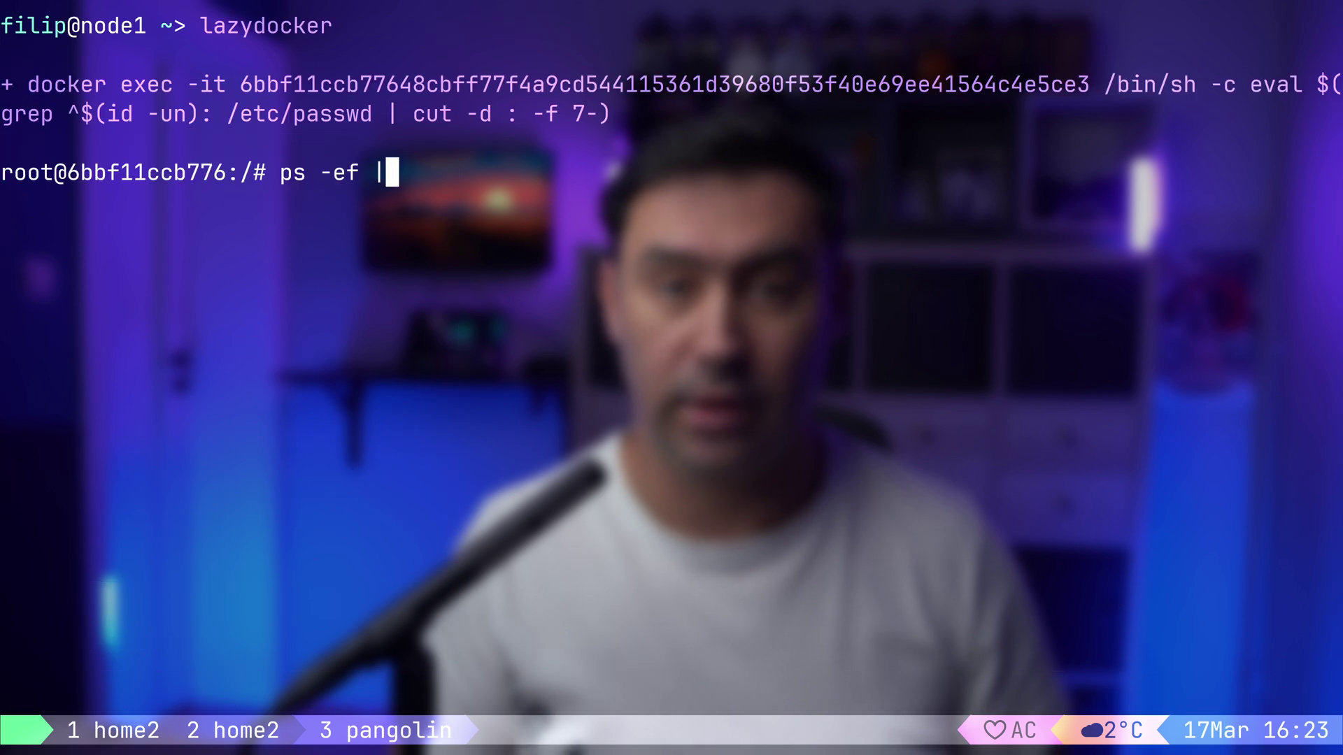
pyautogui.press('Return')
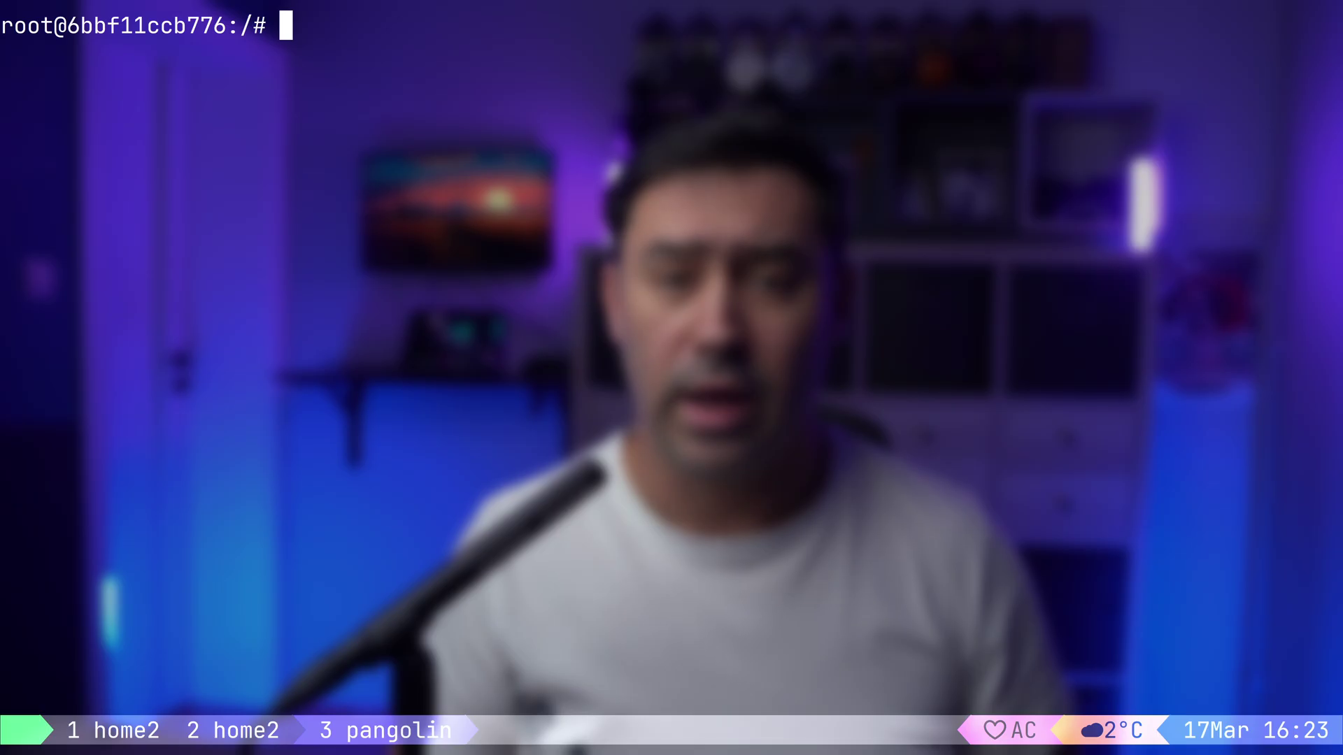
pyautogui.write('wg')
pyautogui.press('Return')
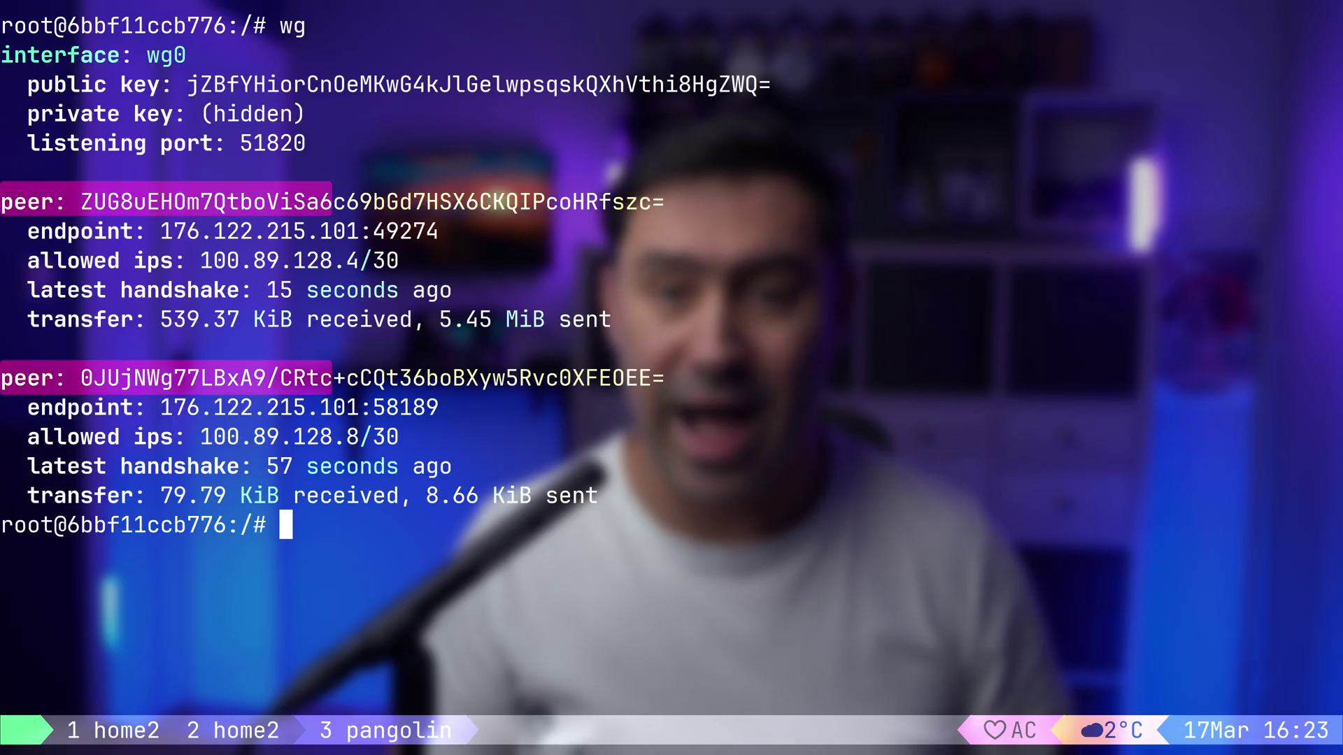